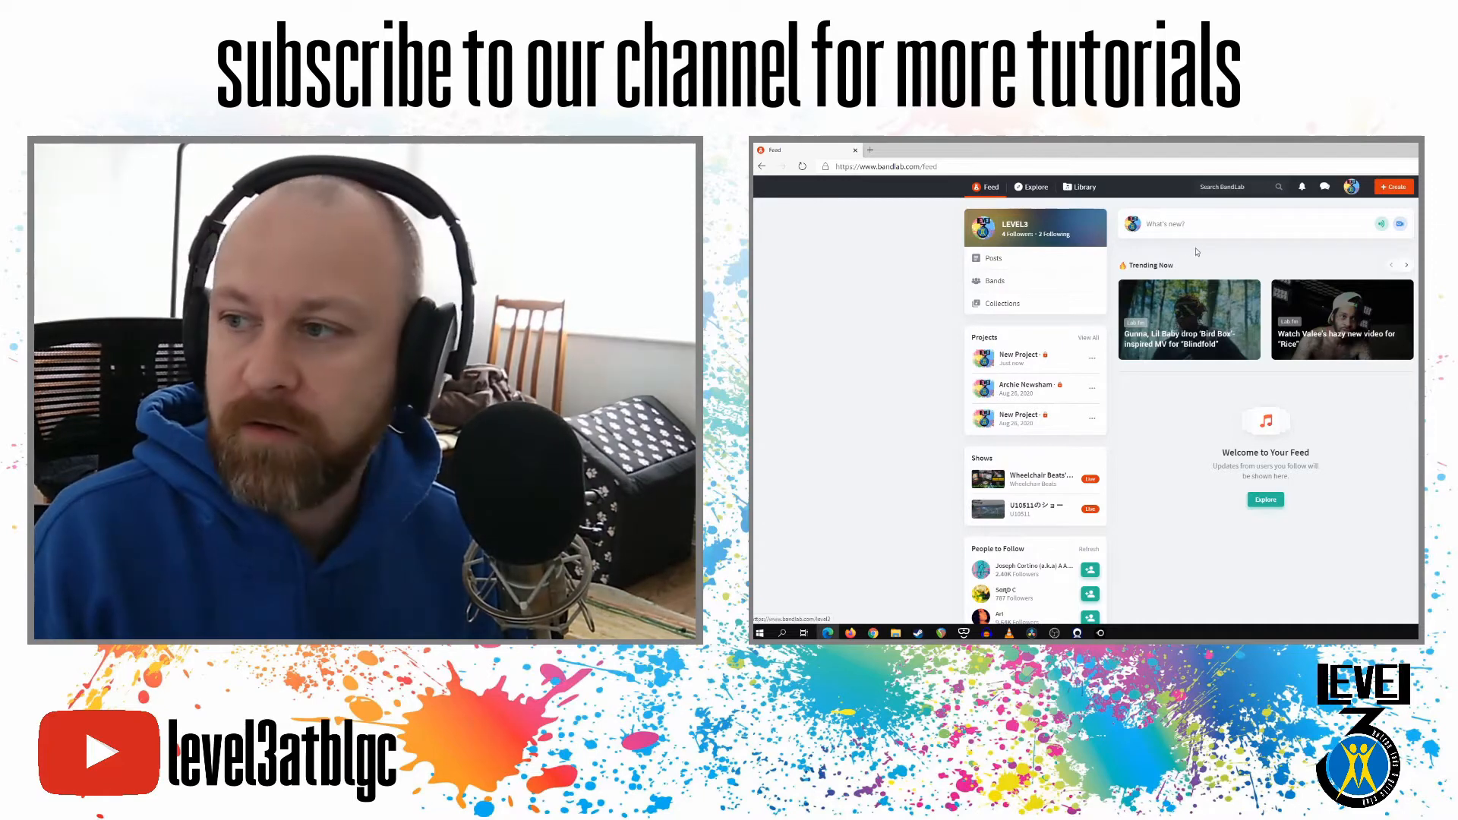
# Create a new project and open the loop library from the new track choices
pyautogui.click(1394, 190)
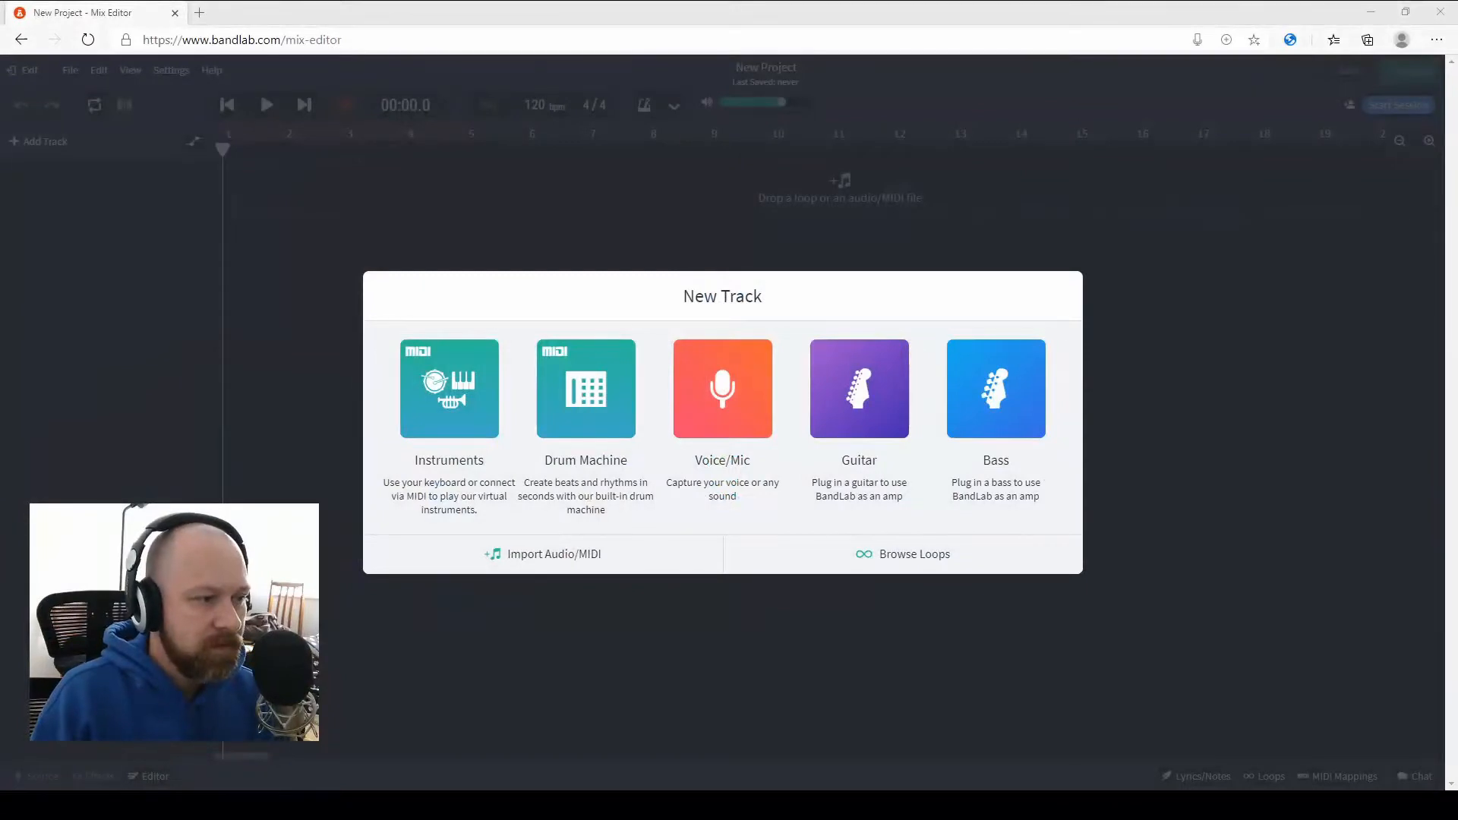
pyautogui.click(903, 555)
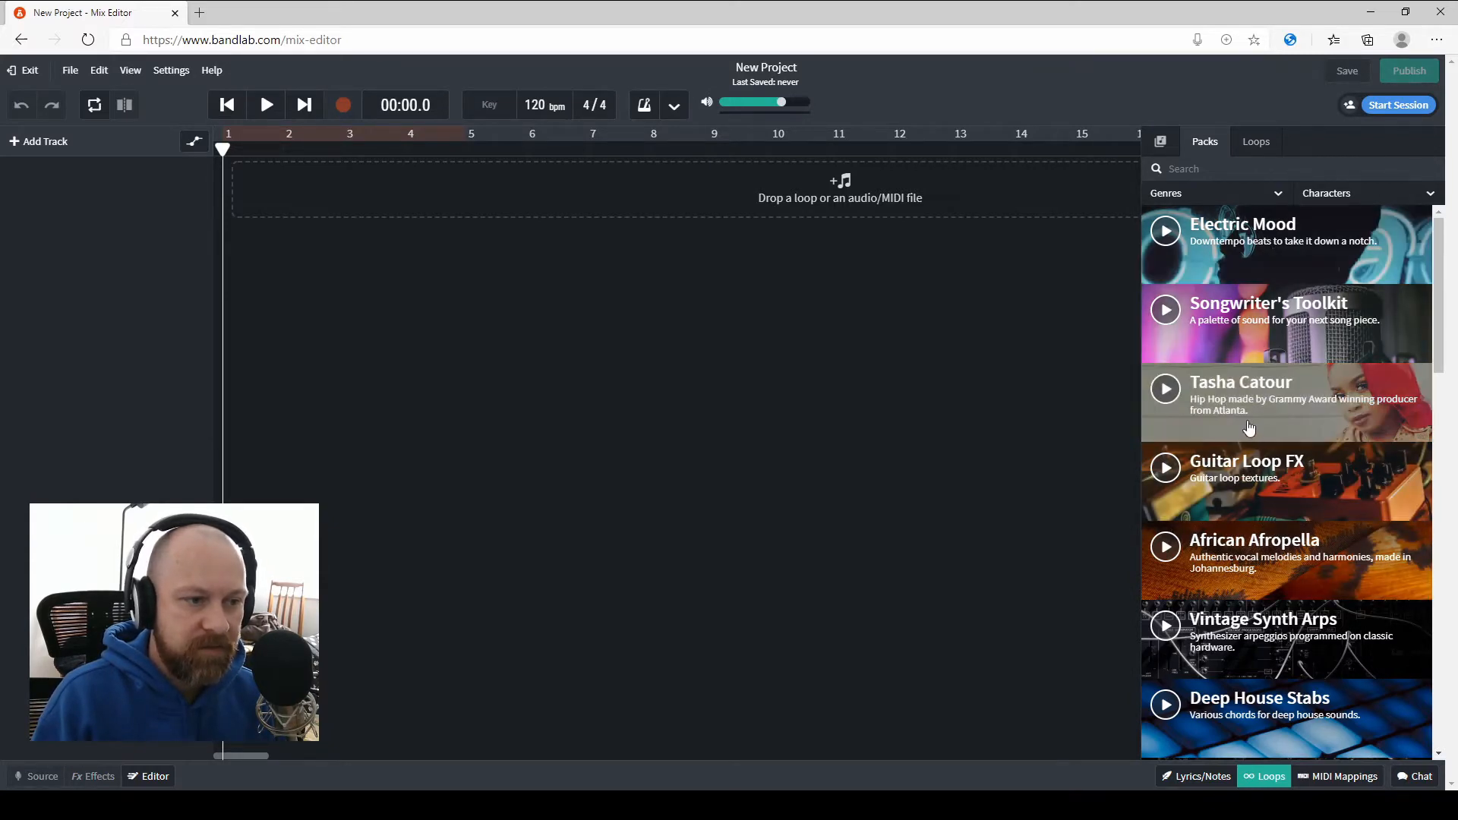
# Browse the loop packs and preview Ultra Bounce, Kove and Don't Stop Disco
pyautogui.scroll(-13, 1250, 429)
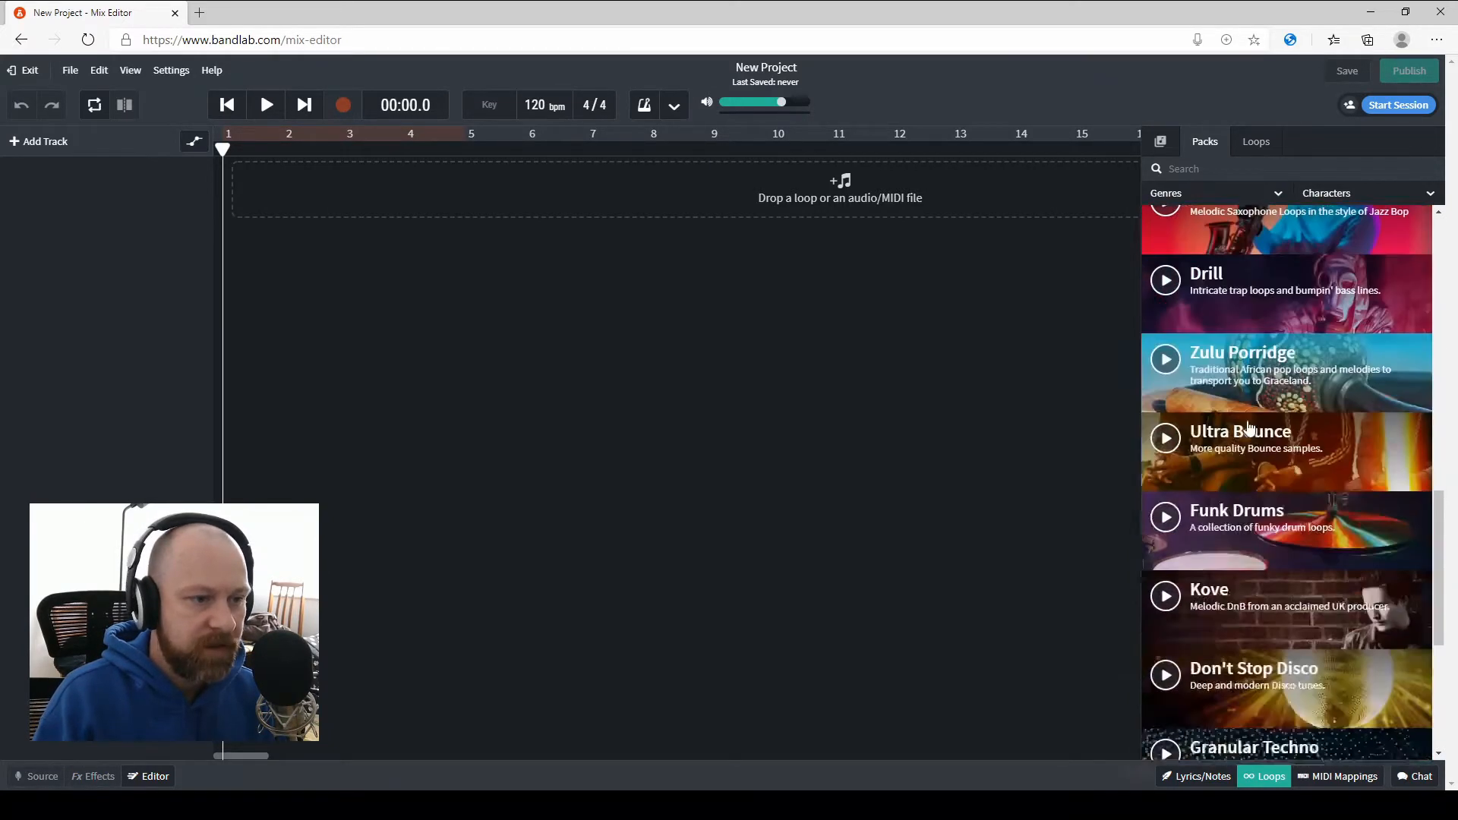
pyautogui.scroll(-4, 1249, 430)
pyautogui.scroll(6, 1259, 446)
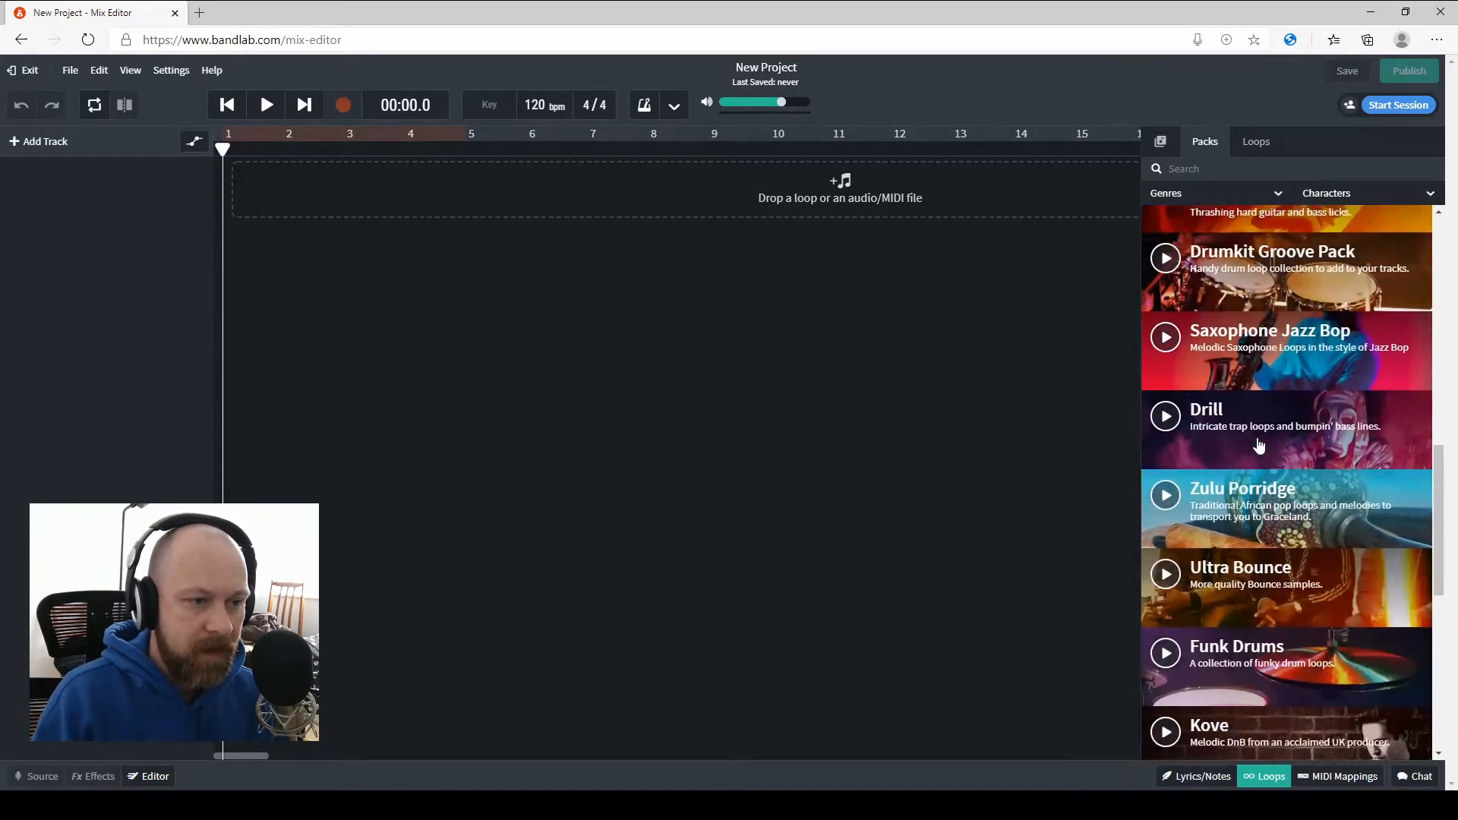
pyautogui.scroll(-1, 1259, 447)
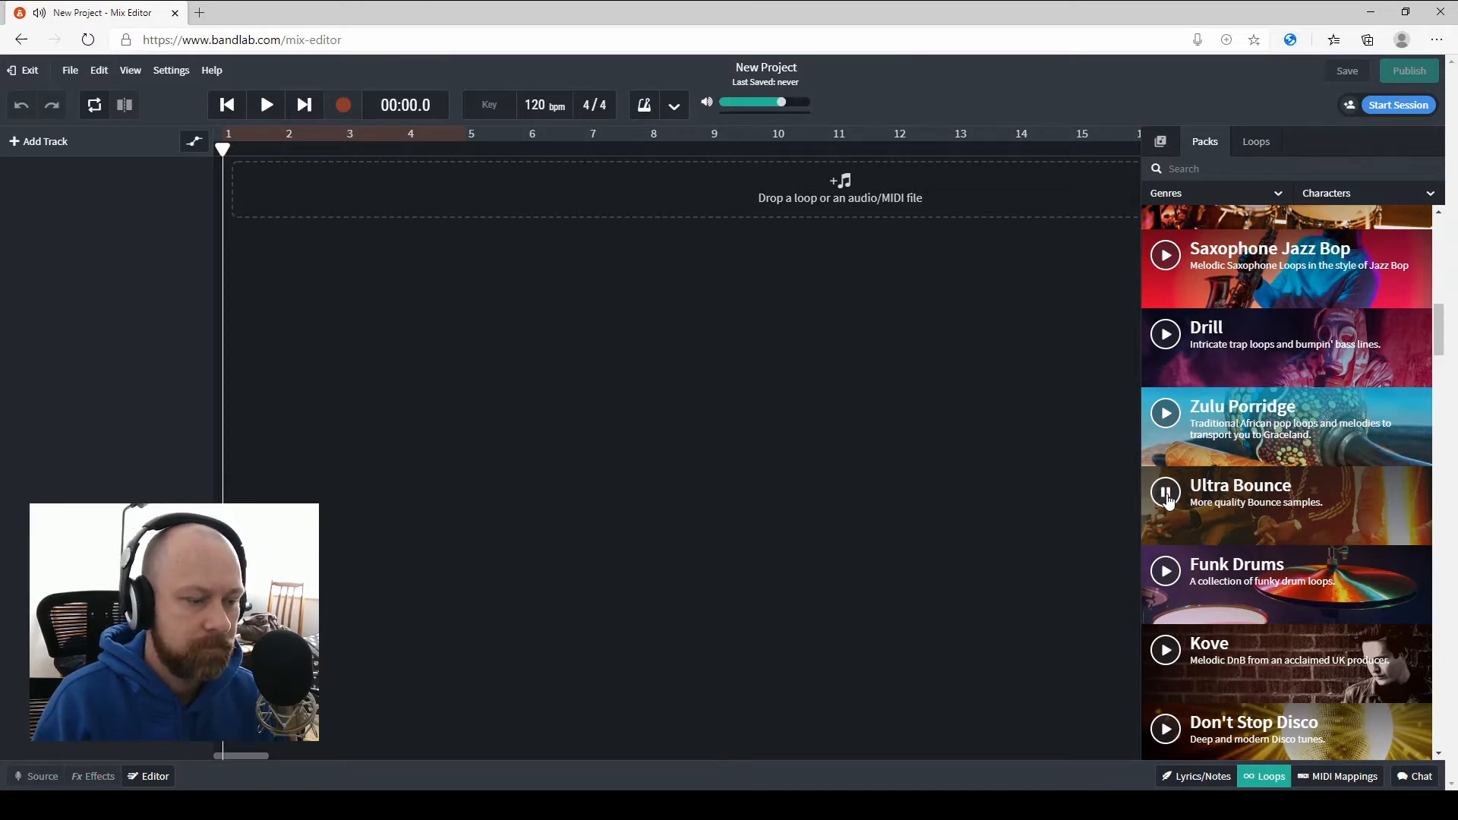
pyautogui.click(1166, 494)
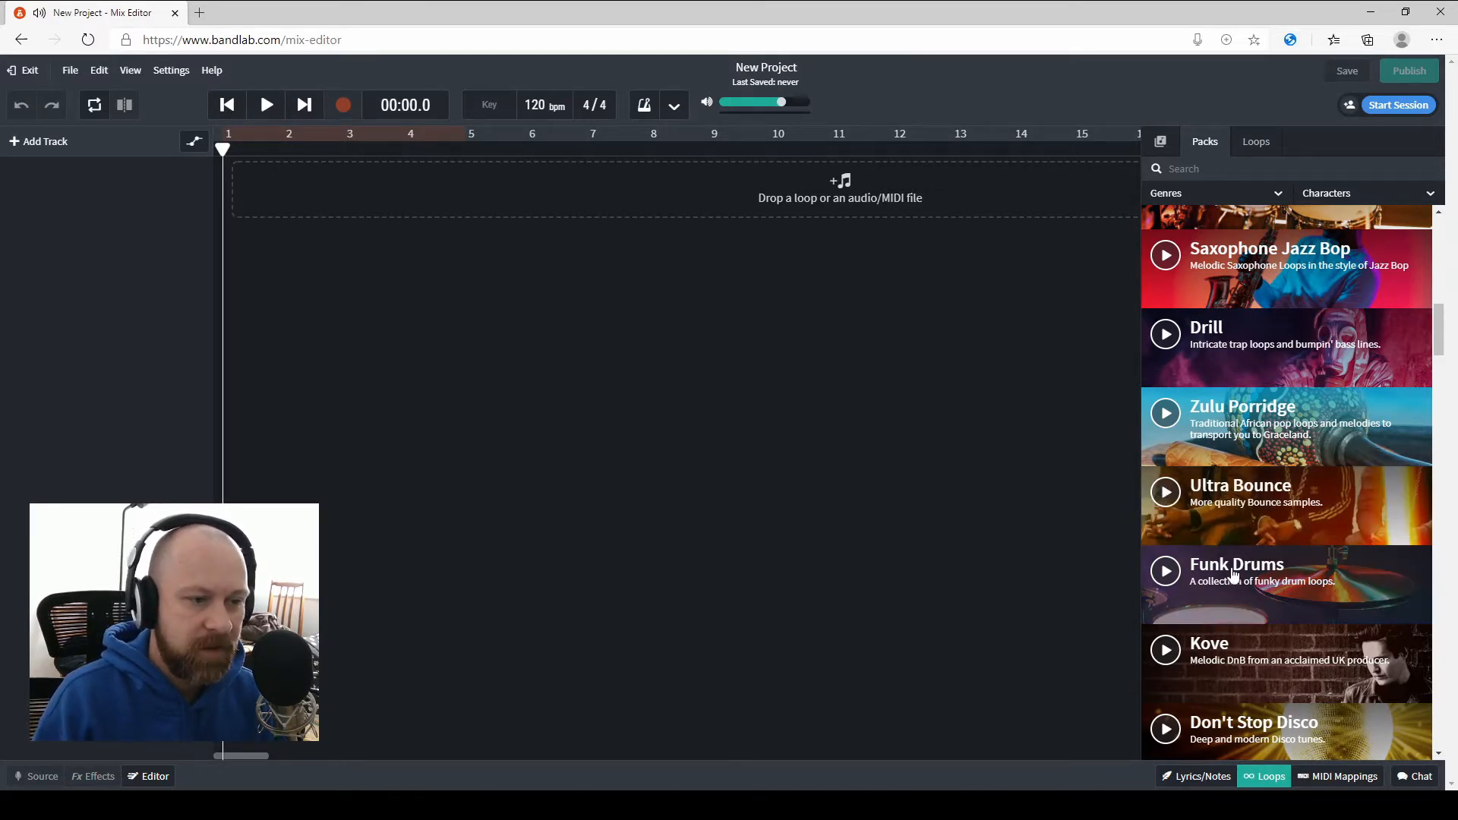
pyautogui.scroll(-2, 1213, 594)
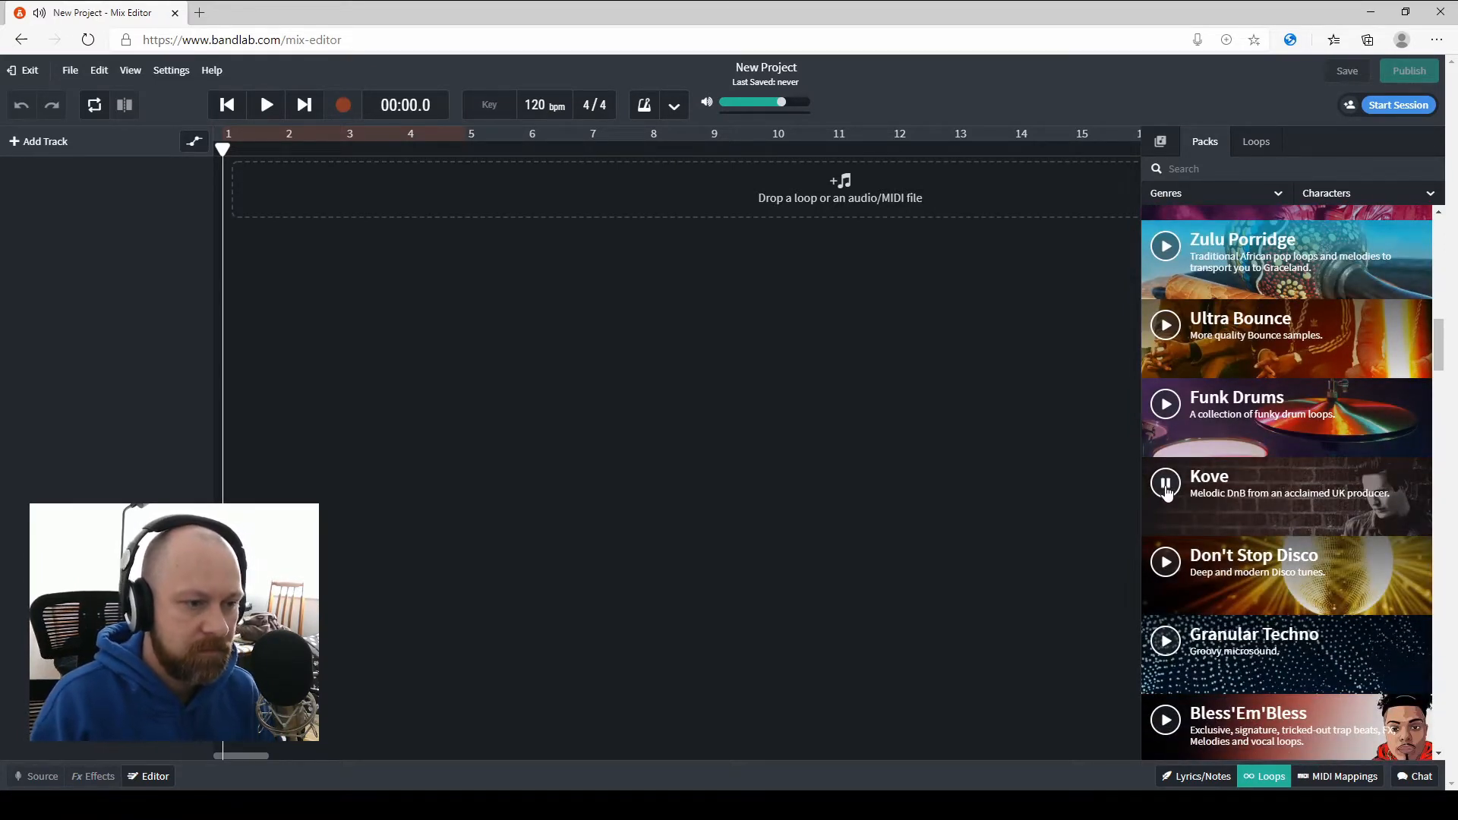
pyautogui.click(1166, 563)
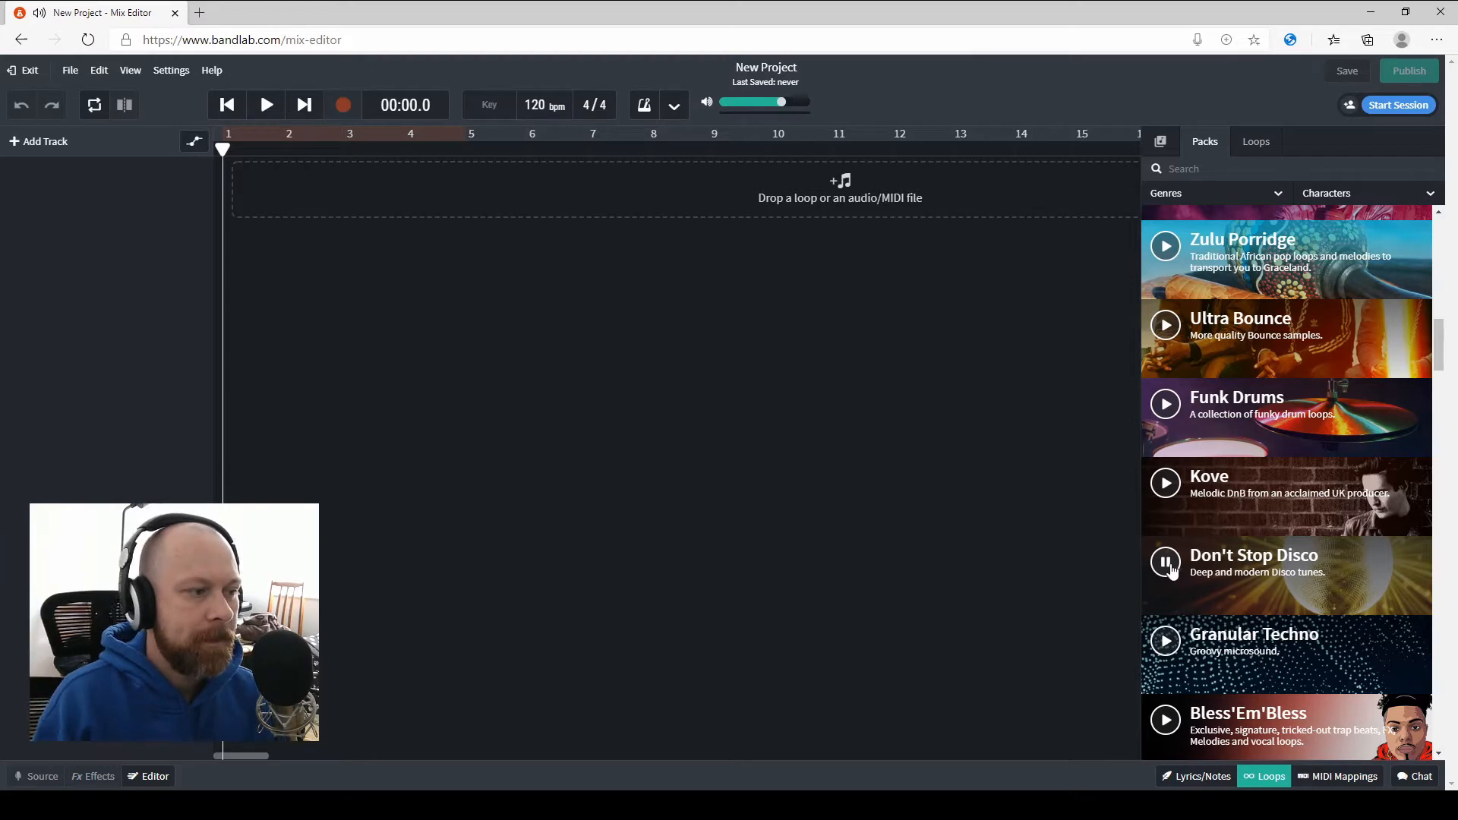
# Look through the loop packs again and preview the Drill pack
pyautogui.scroll(9, 1267, 611)
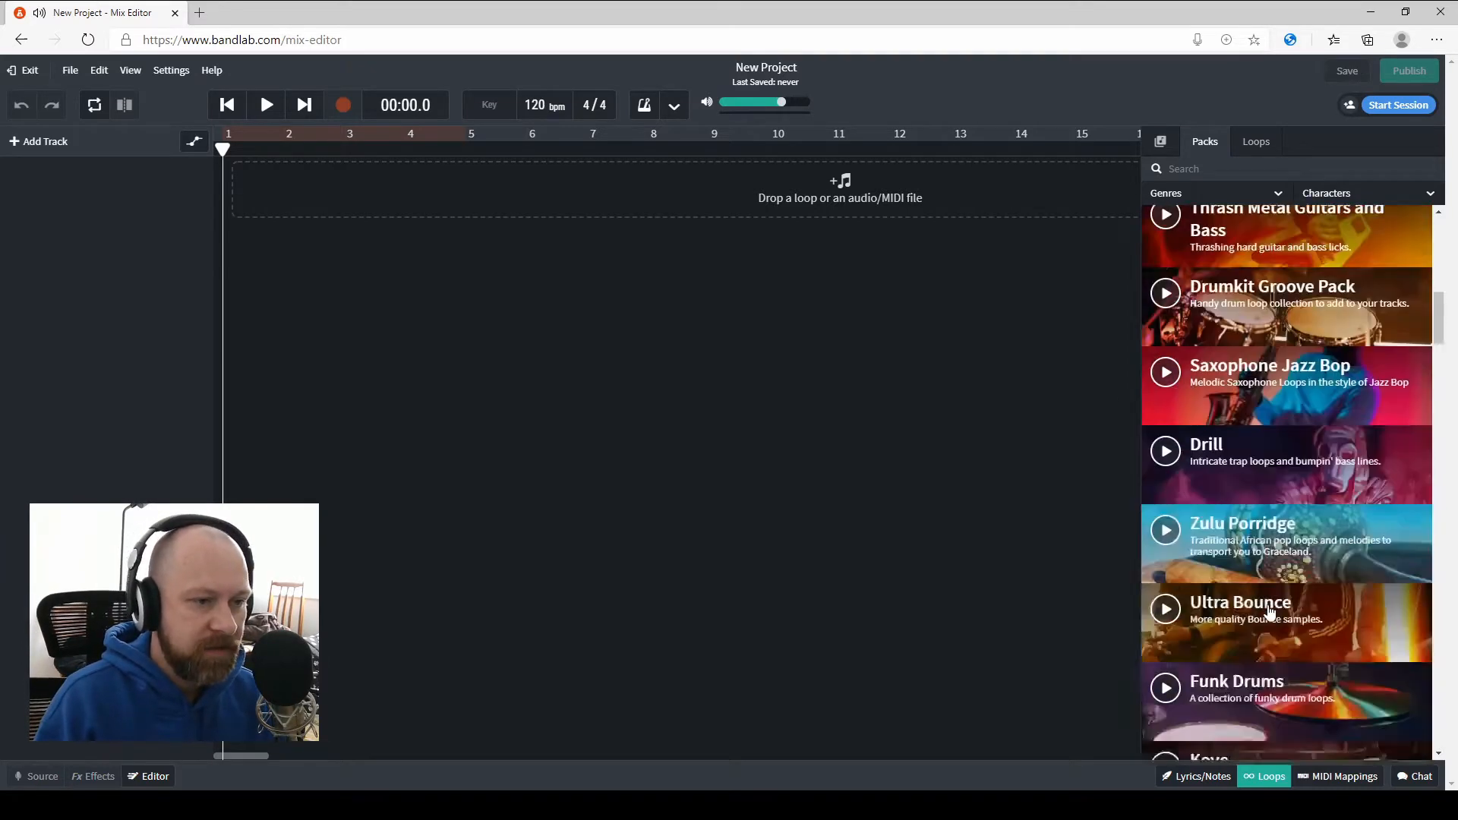
pyautogui.scroll(5, 1270, 612)
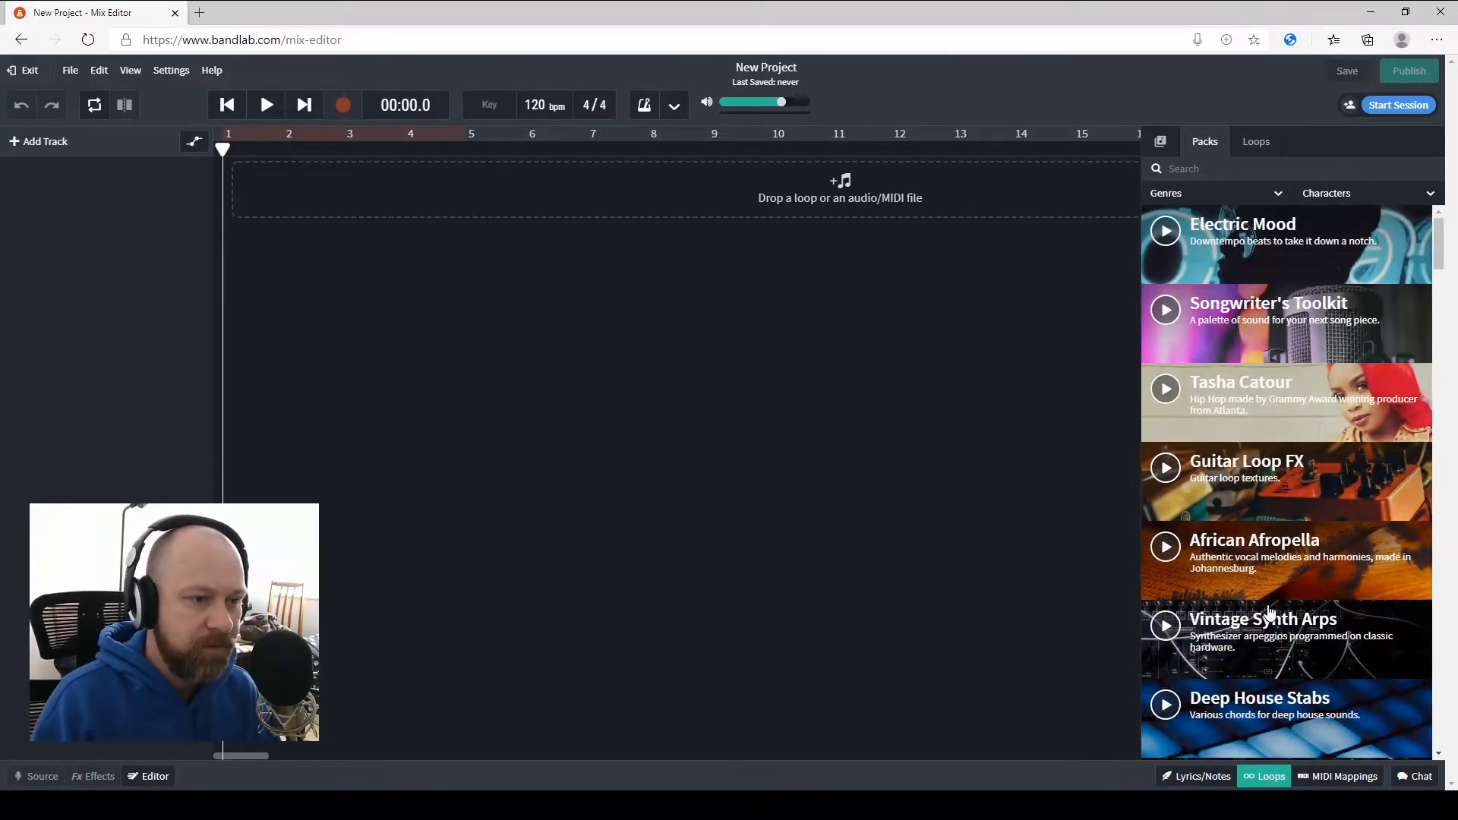
pyautogui.scroll(-1, 1270, 612)
pyautogui.scroll(-8, 1270, 612)
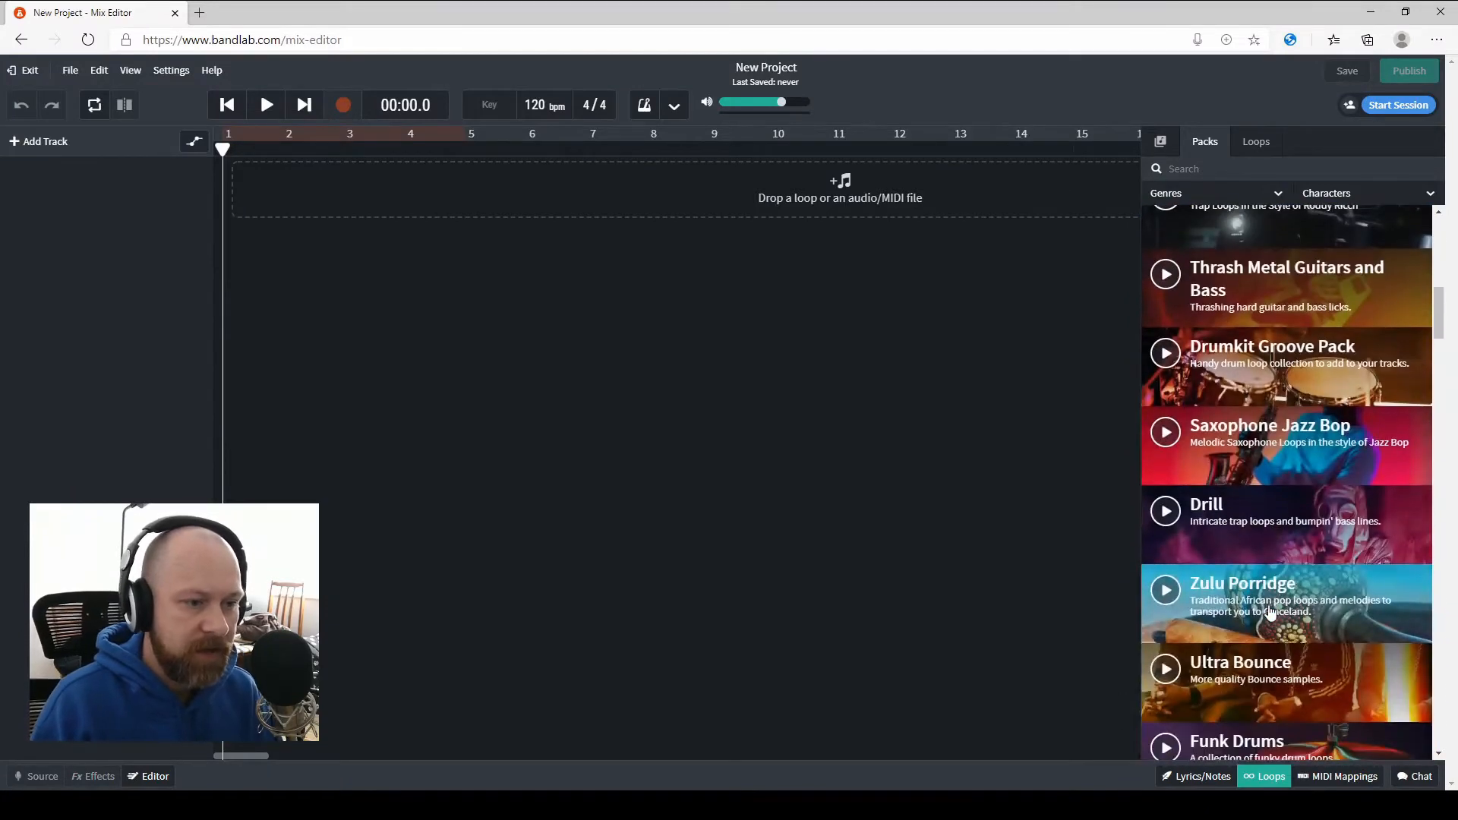
pyautogui.click(1168, 511)
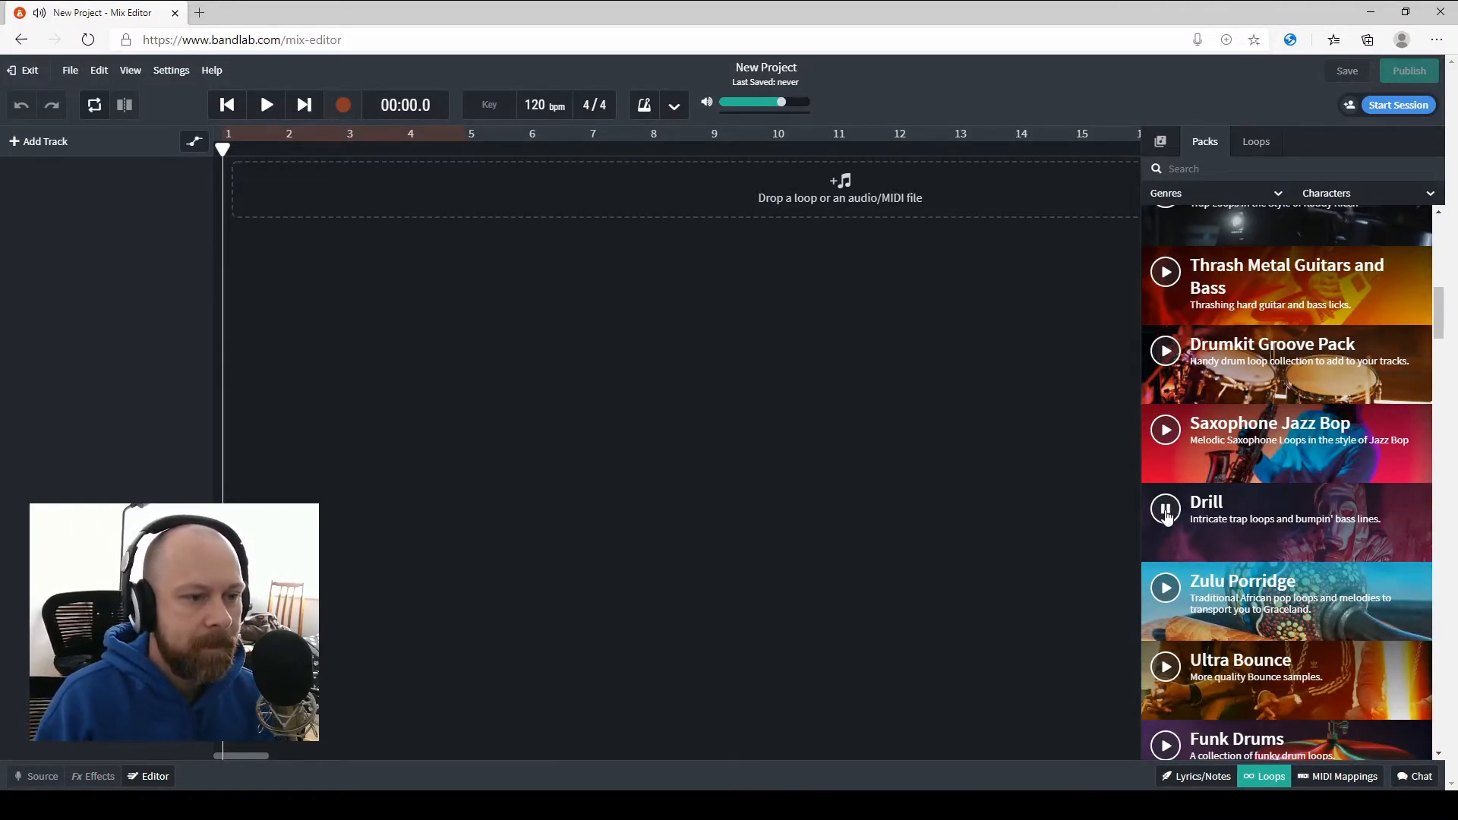
pyautogui.click(1166, 511)
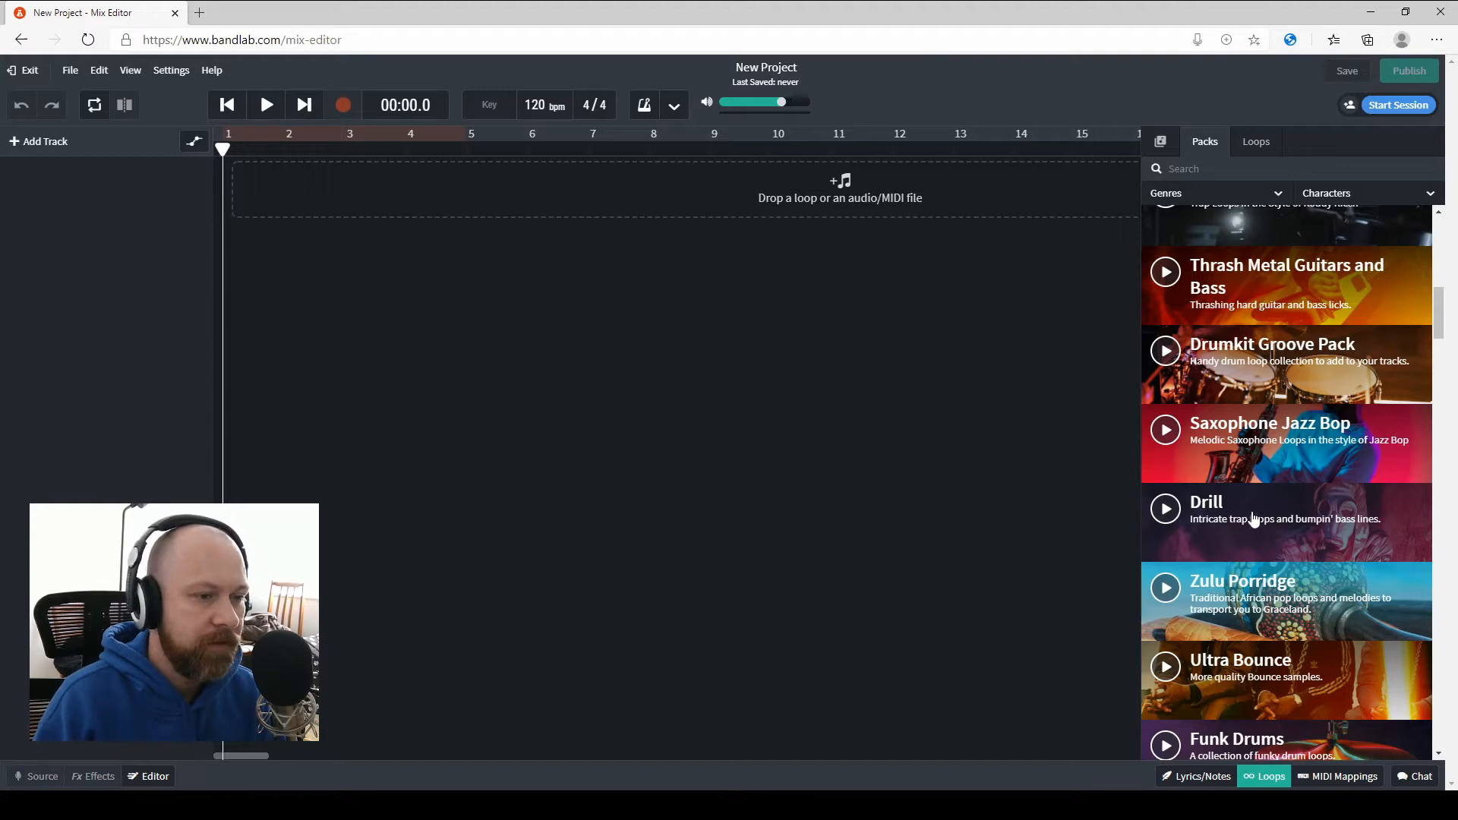
# Open the Drill pack and preview its Drill Trap Bass 01 loop
pyautogui.click(1289, 529)
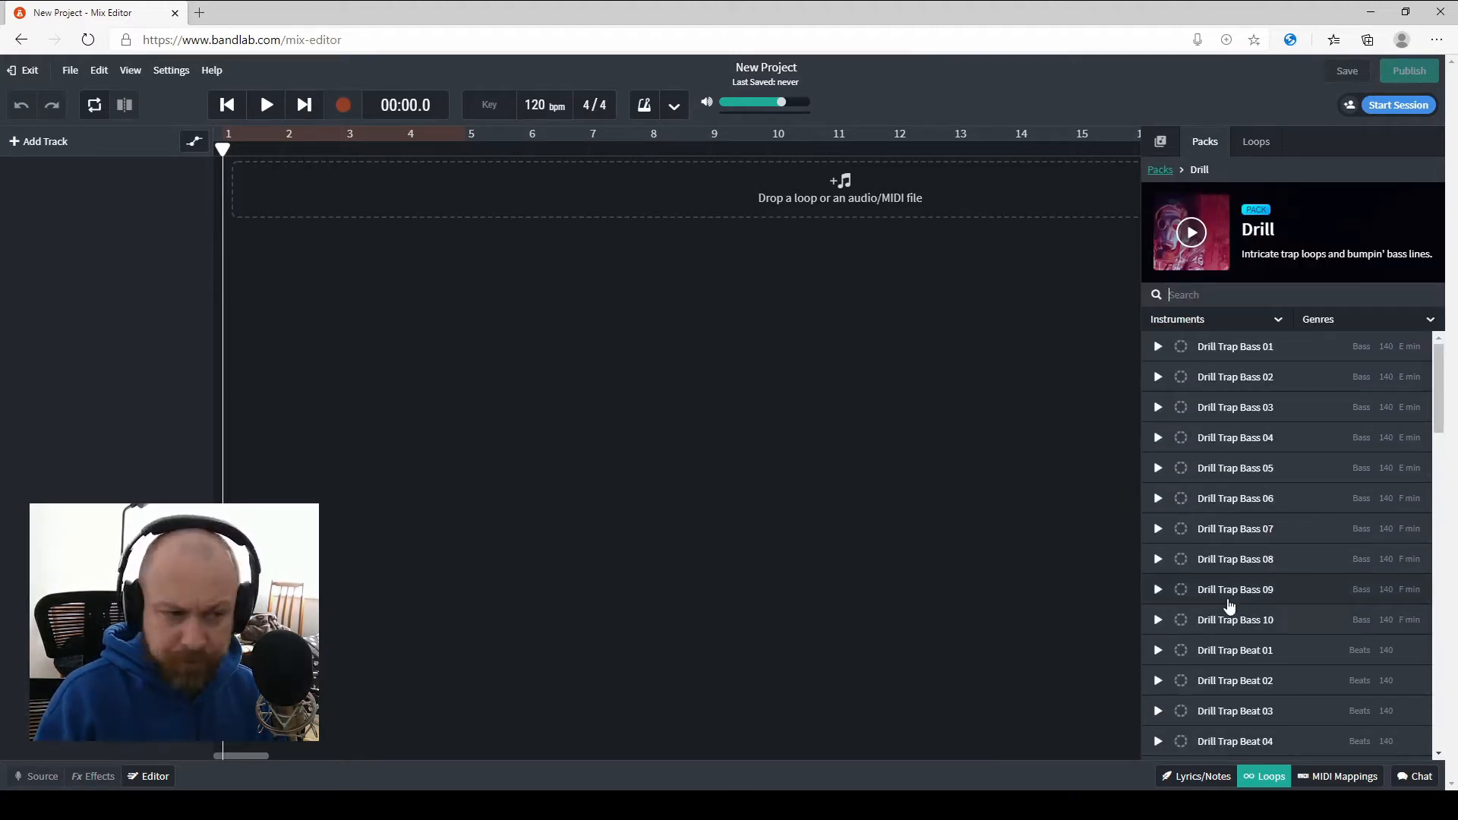
pyautogui.click(1158, 348)
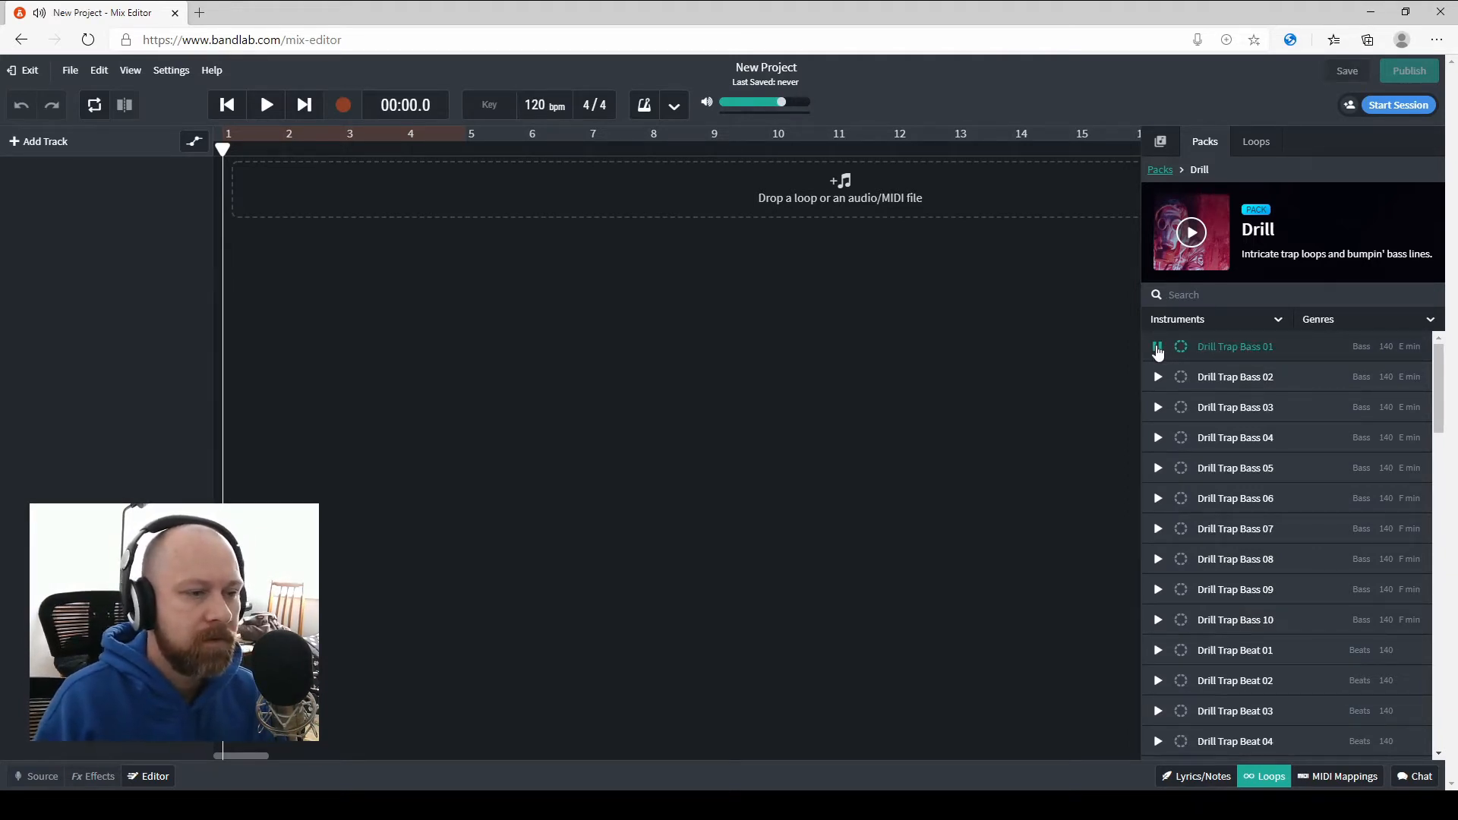
pyautogui.click(1158, 348)
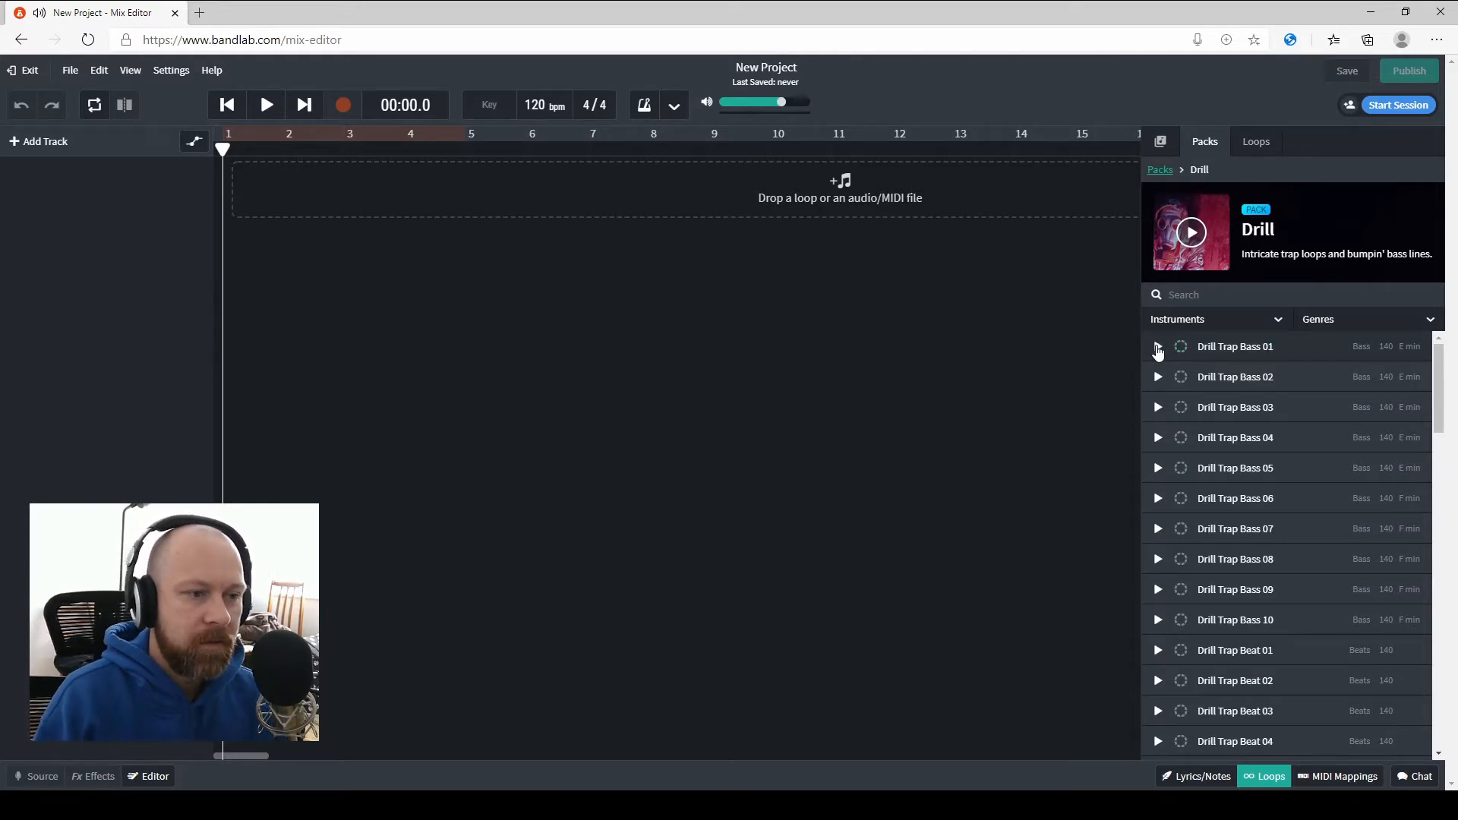
# Play the empty timeline briefly and return the playhead to the start
pyautogui.click(265, 106)
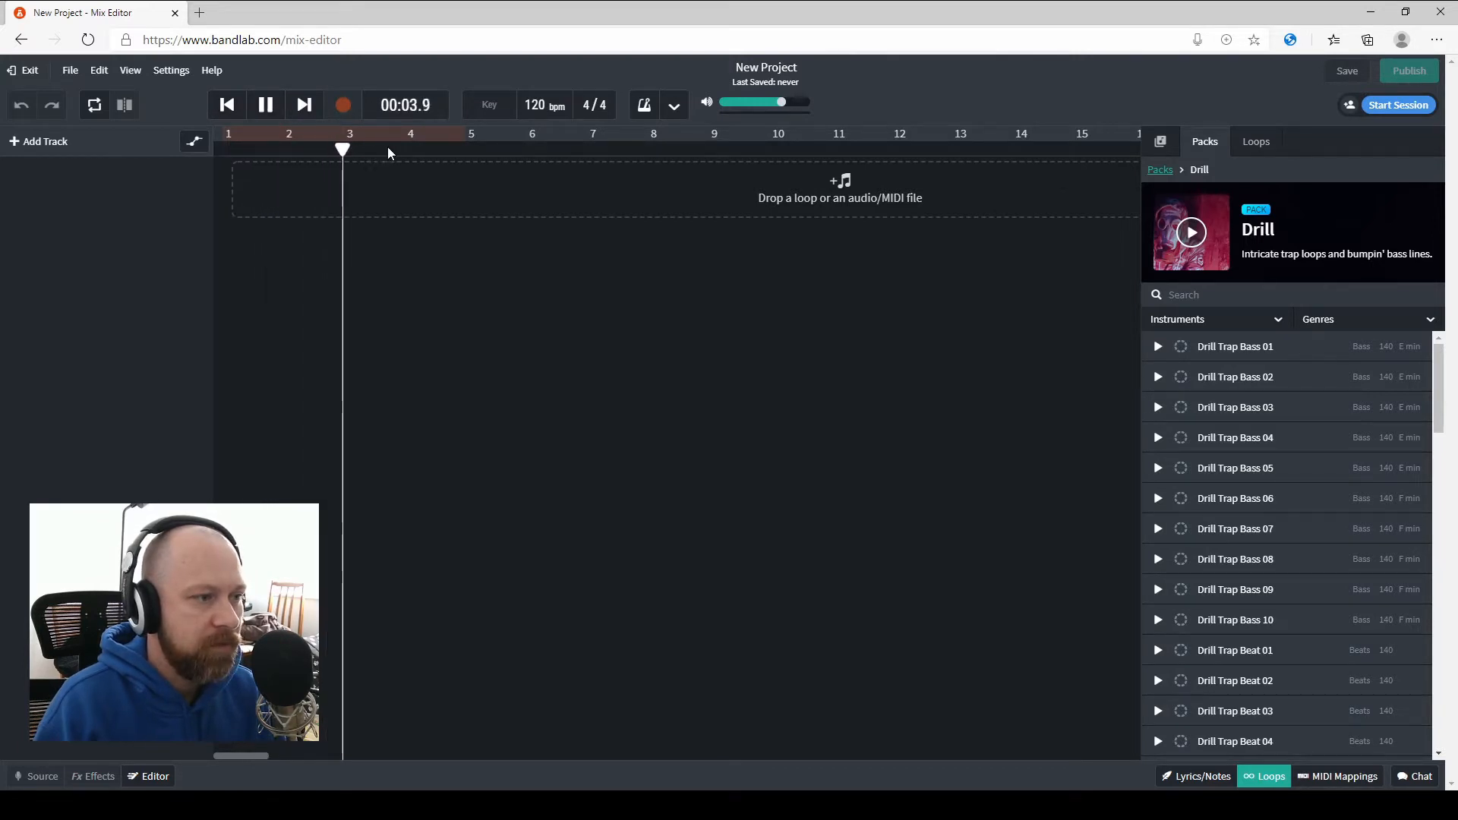
pyautogui.click(268, 106)
pyautogui.click(226, 106)
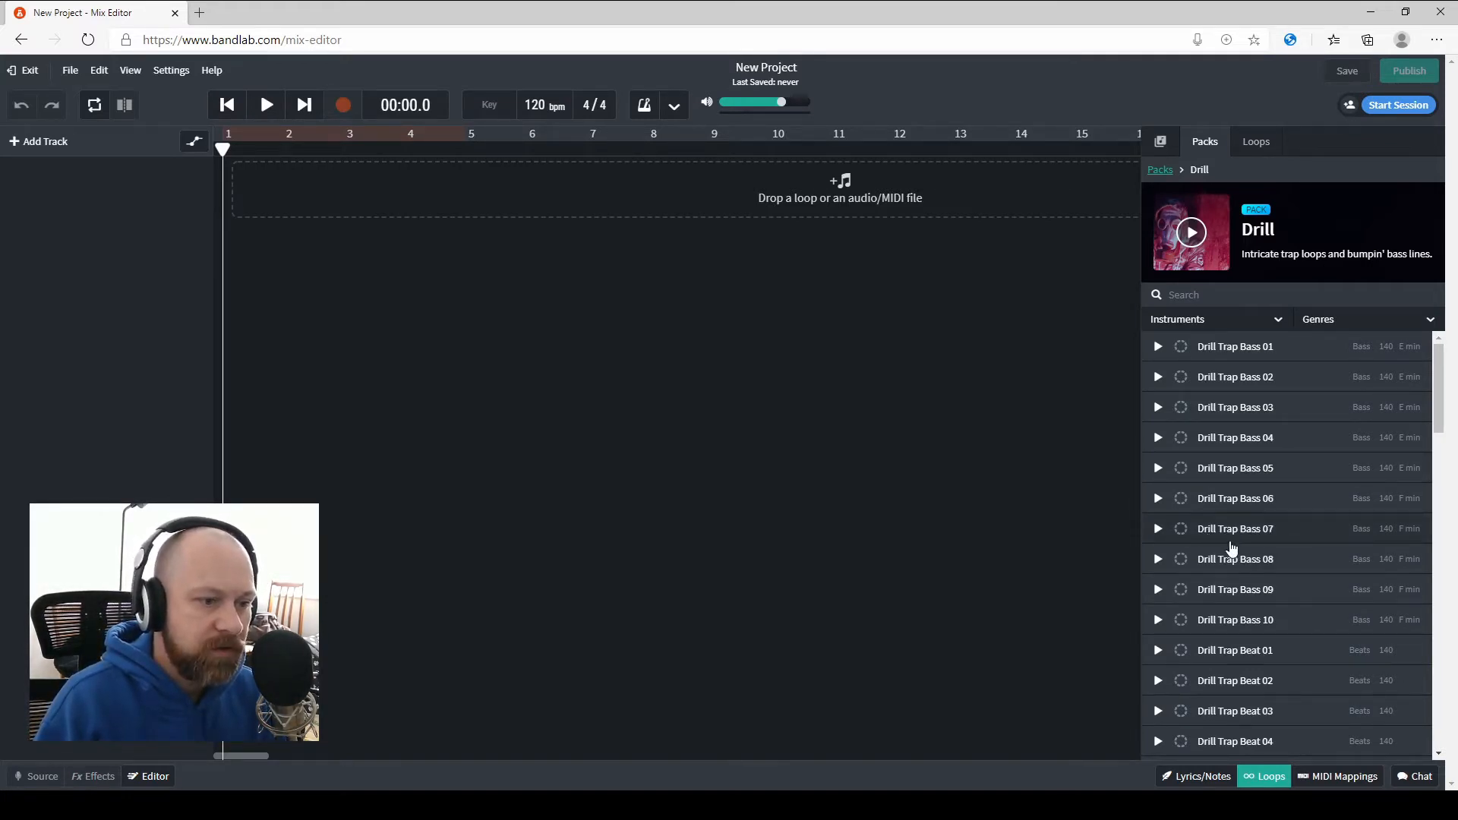
# Preview the Drill Trap Beat 01 and Drill Trap Beat 02 loops
pyautogui.scroll(-3, 1242, 564)
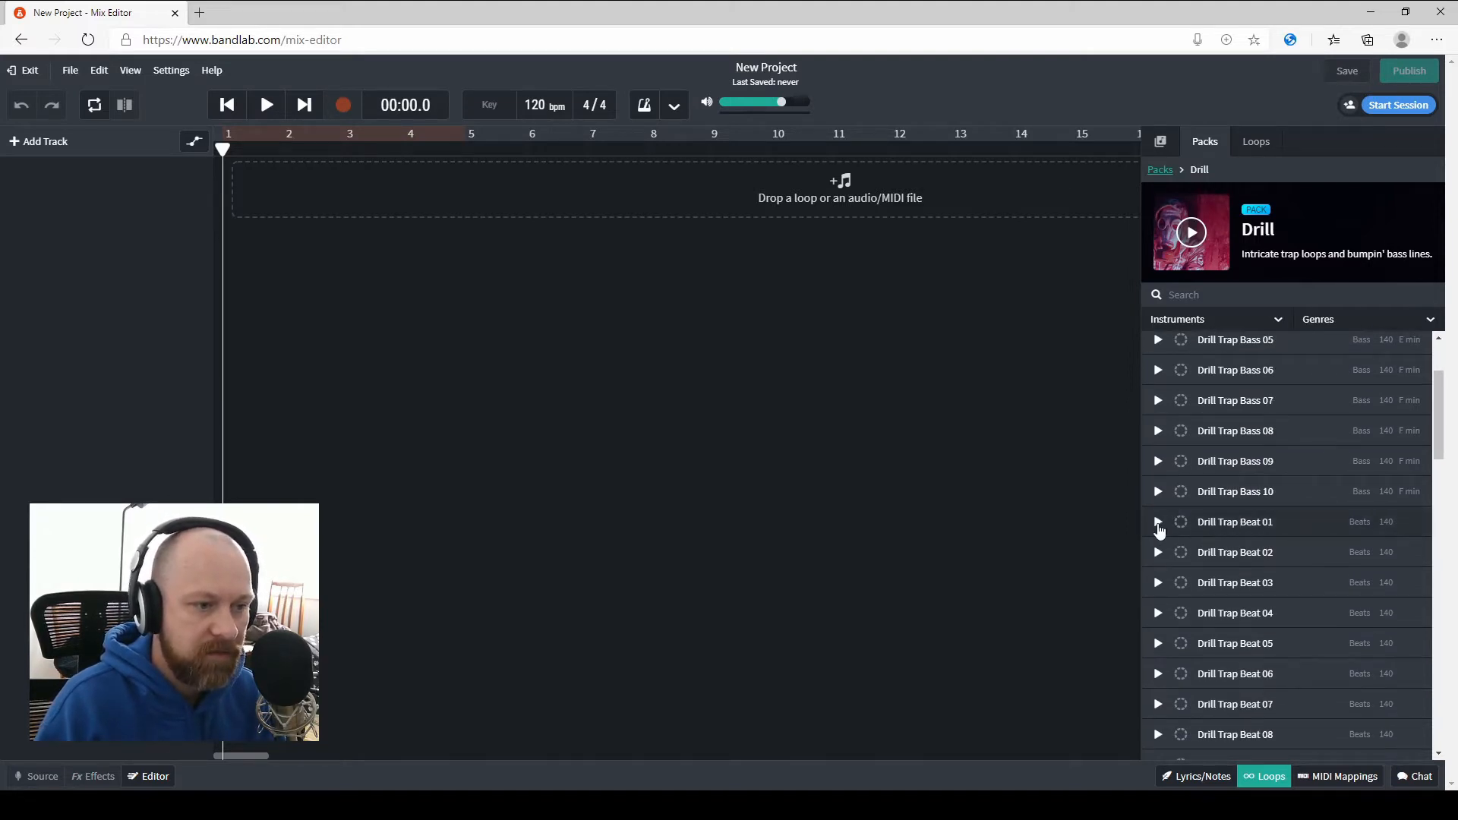
pyautogui.click(1158, 523)
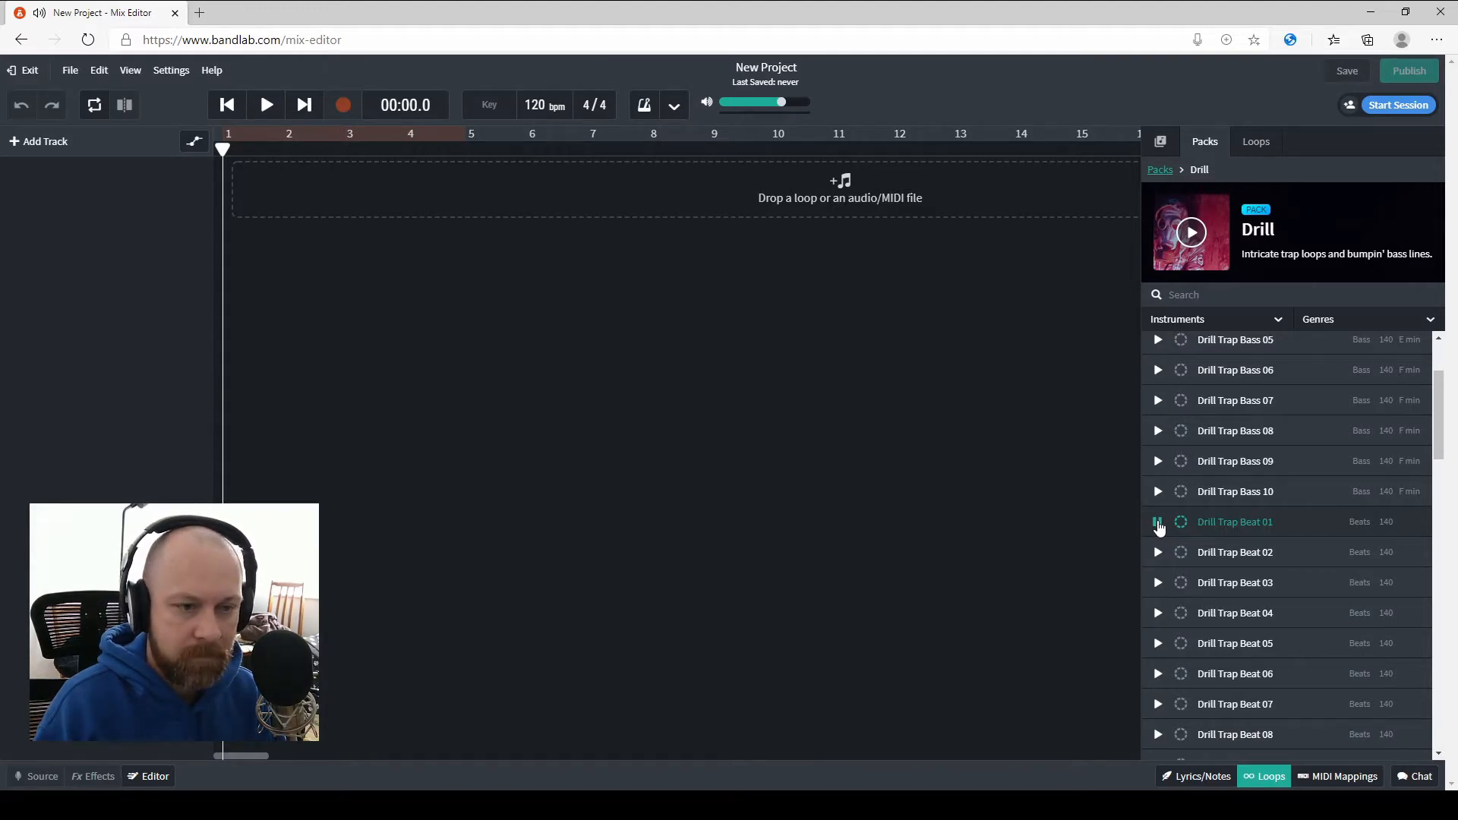
pyautogui.click(1158, 523)
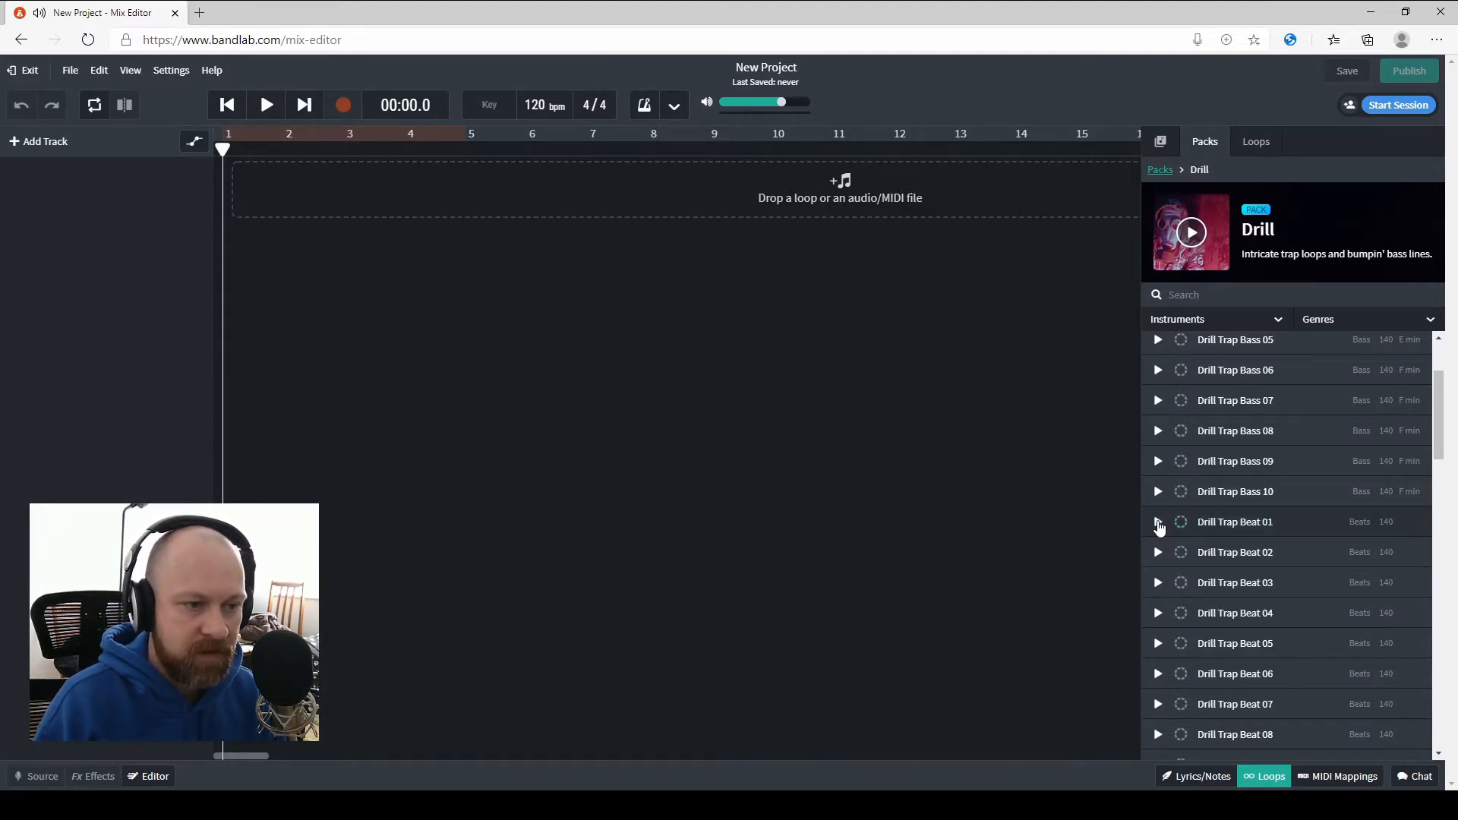
pyautogui.click(1159, 553)
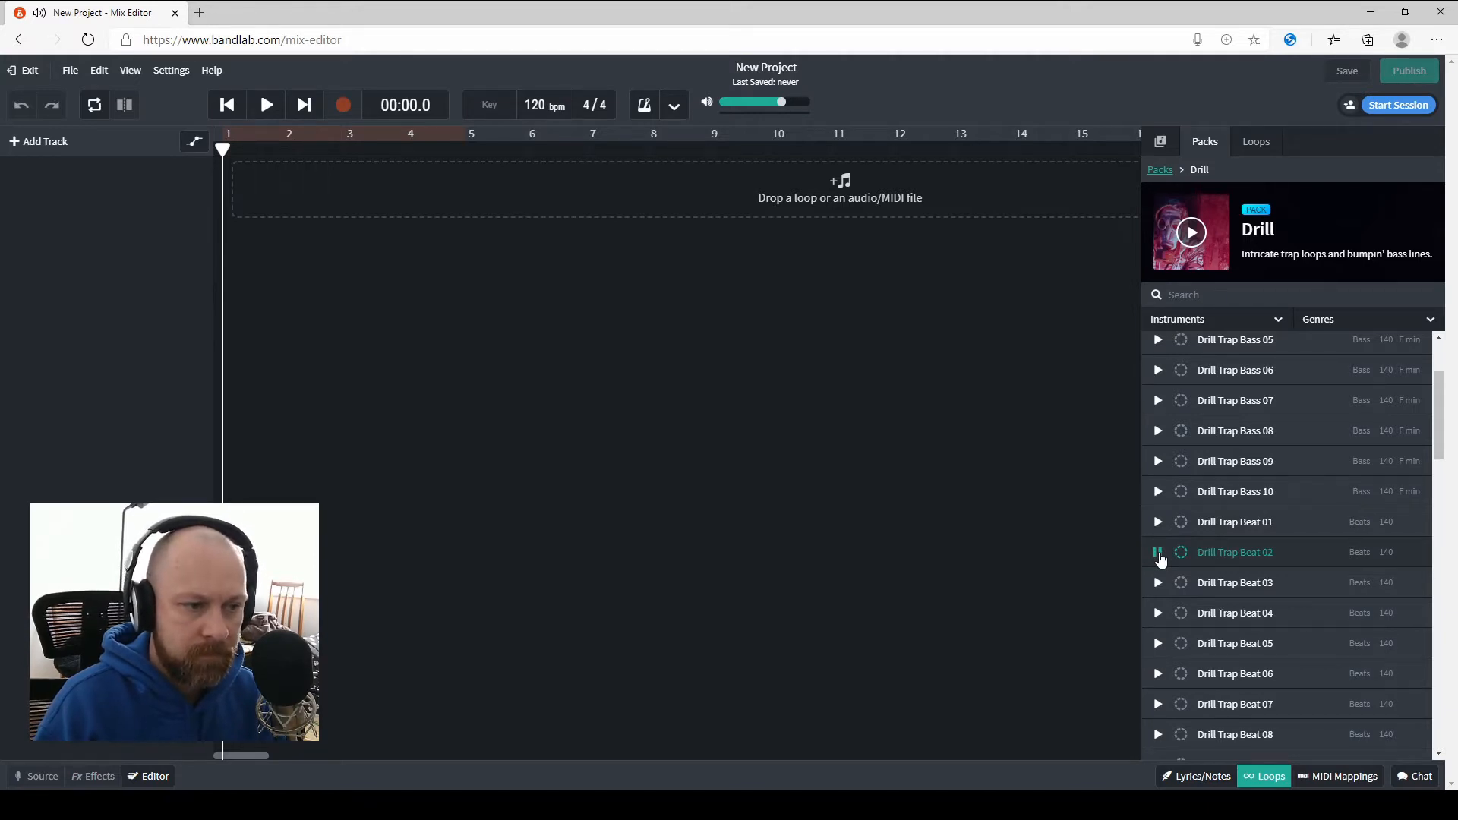
pyautogui.click(1158, 553)
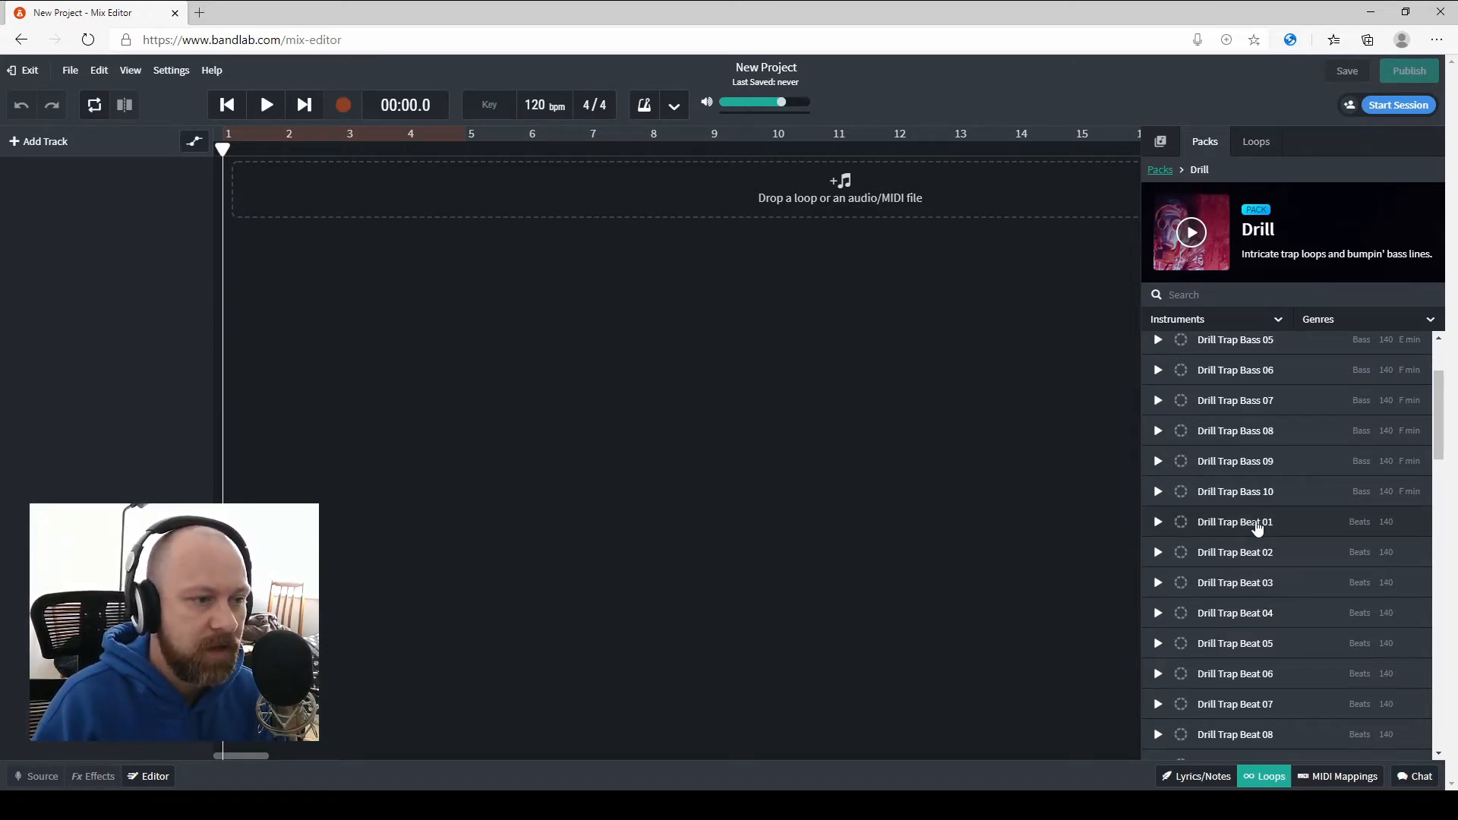
# Add the Drill Trap Beat 01 loop as a new track and position its clip at bar 1
pyautogui.moveTo(1257, 526); pyautogui.dragTo(887, 332)
pyautogui.moveTo(802, 205); pyautogui.dragTo(759, 200)
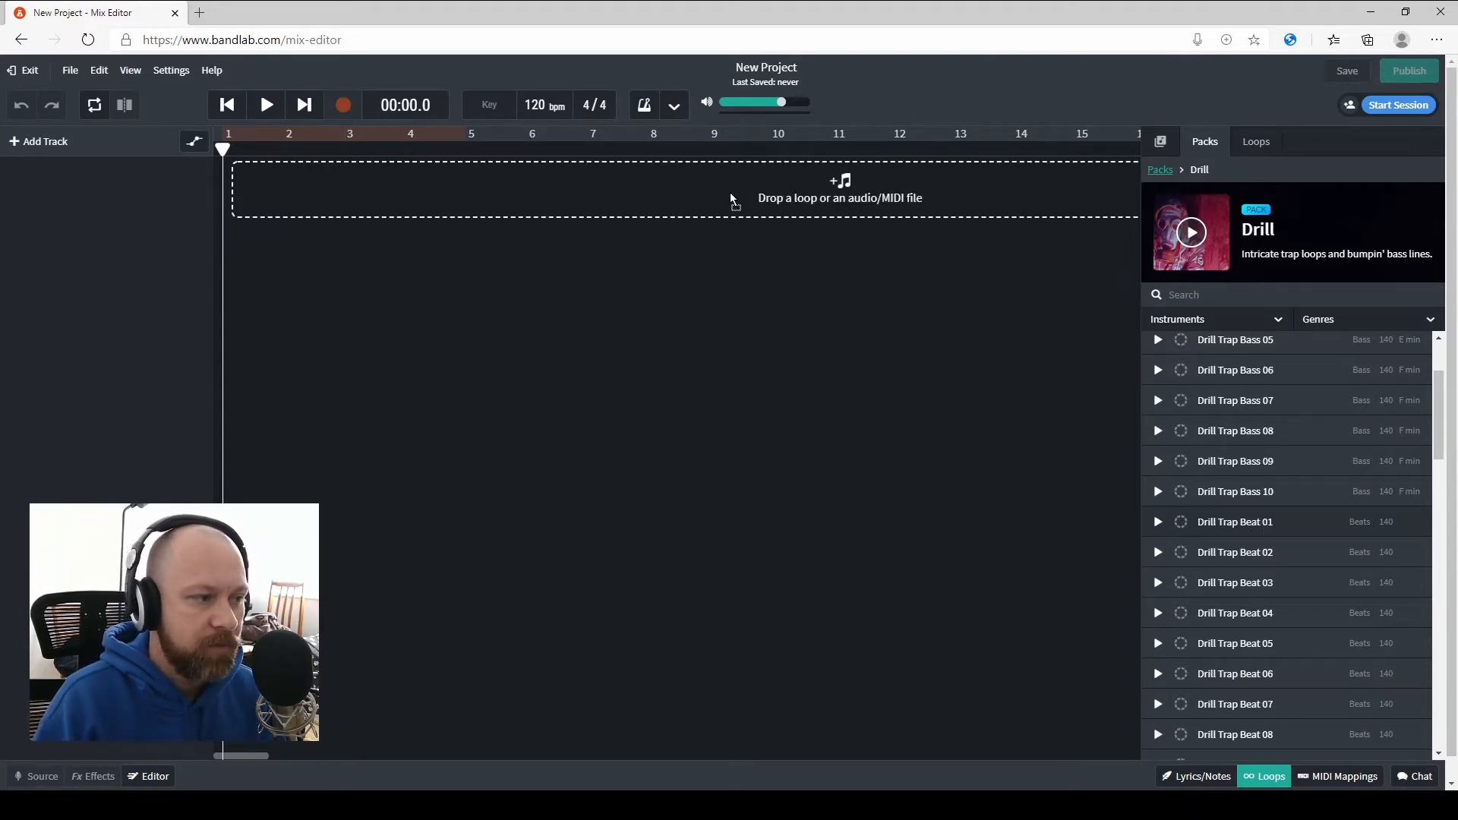
pyautogui.moveTo(722, 193); pyautogui.dragTo(722, 196)
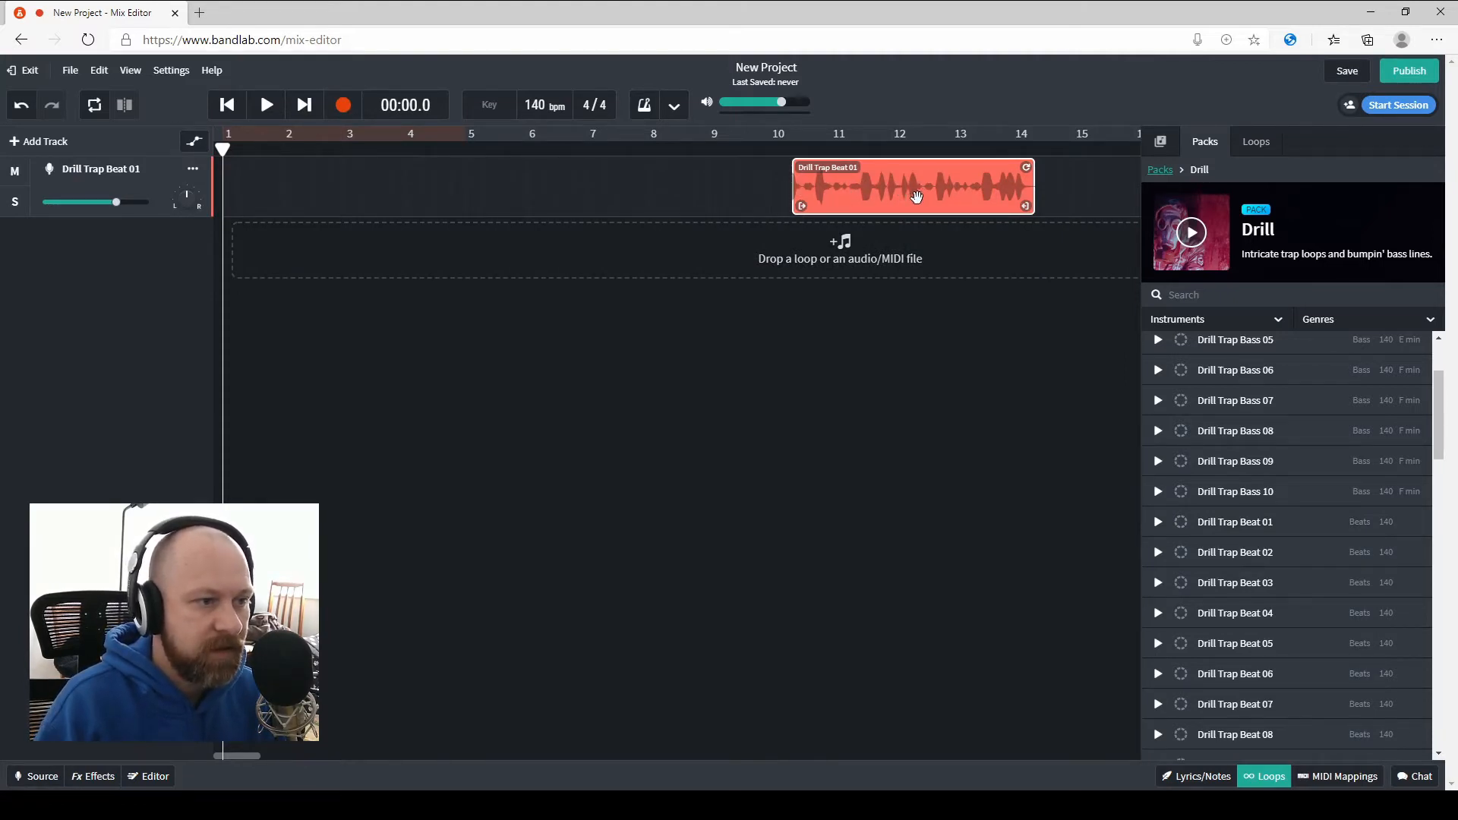
pyautogui.moveTo(913, 185); pyautogui.dragTo(322, 187)
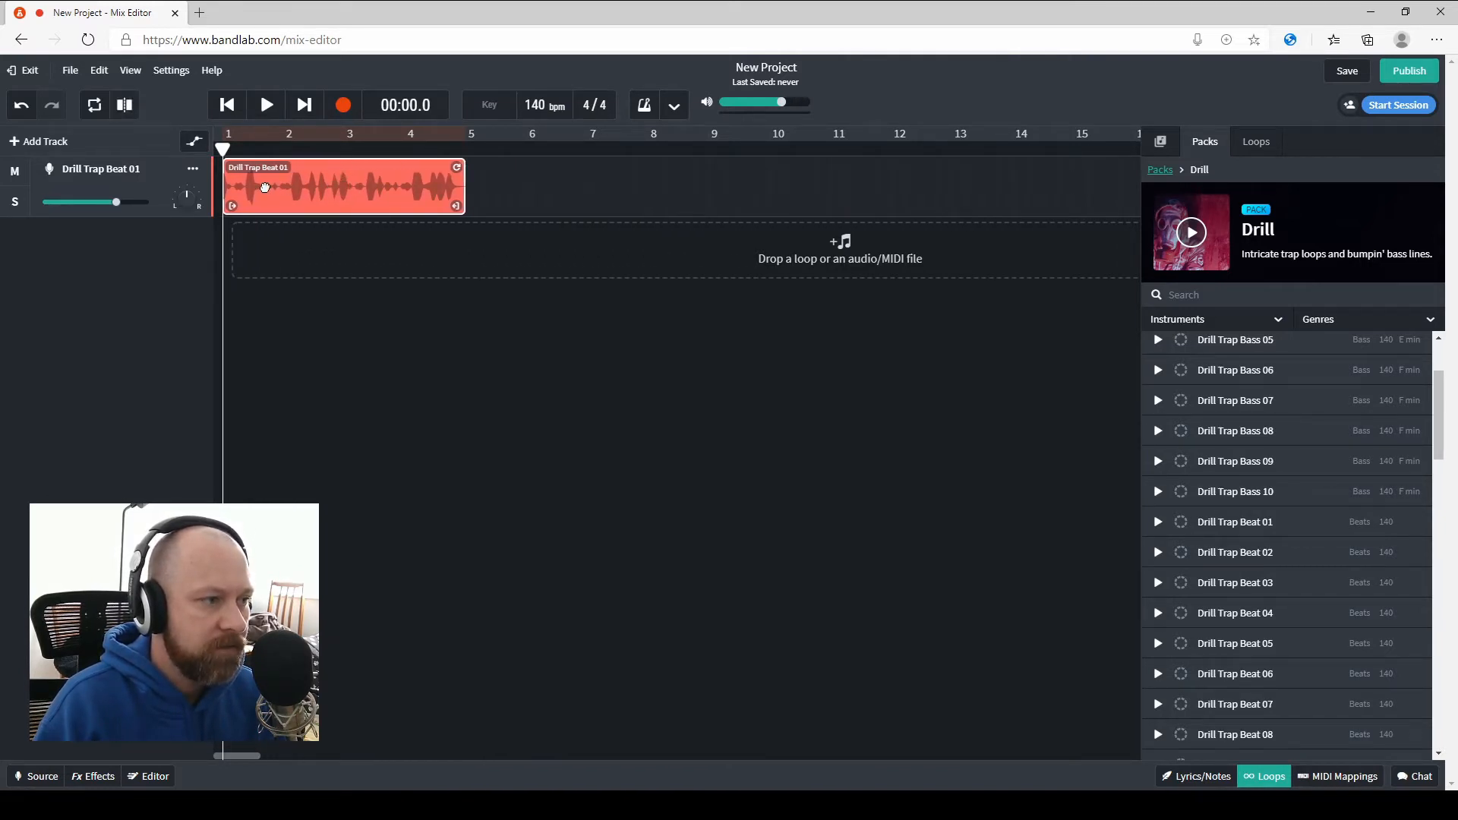
# Play the Drill Trap Beat 01 track from the start, and move the playhead past the clip to about 00:20
pyautogui.click(265, 107)
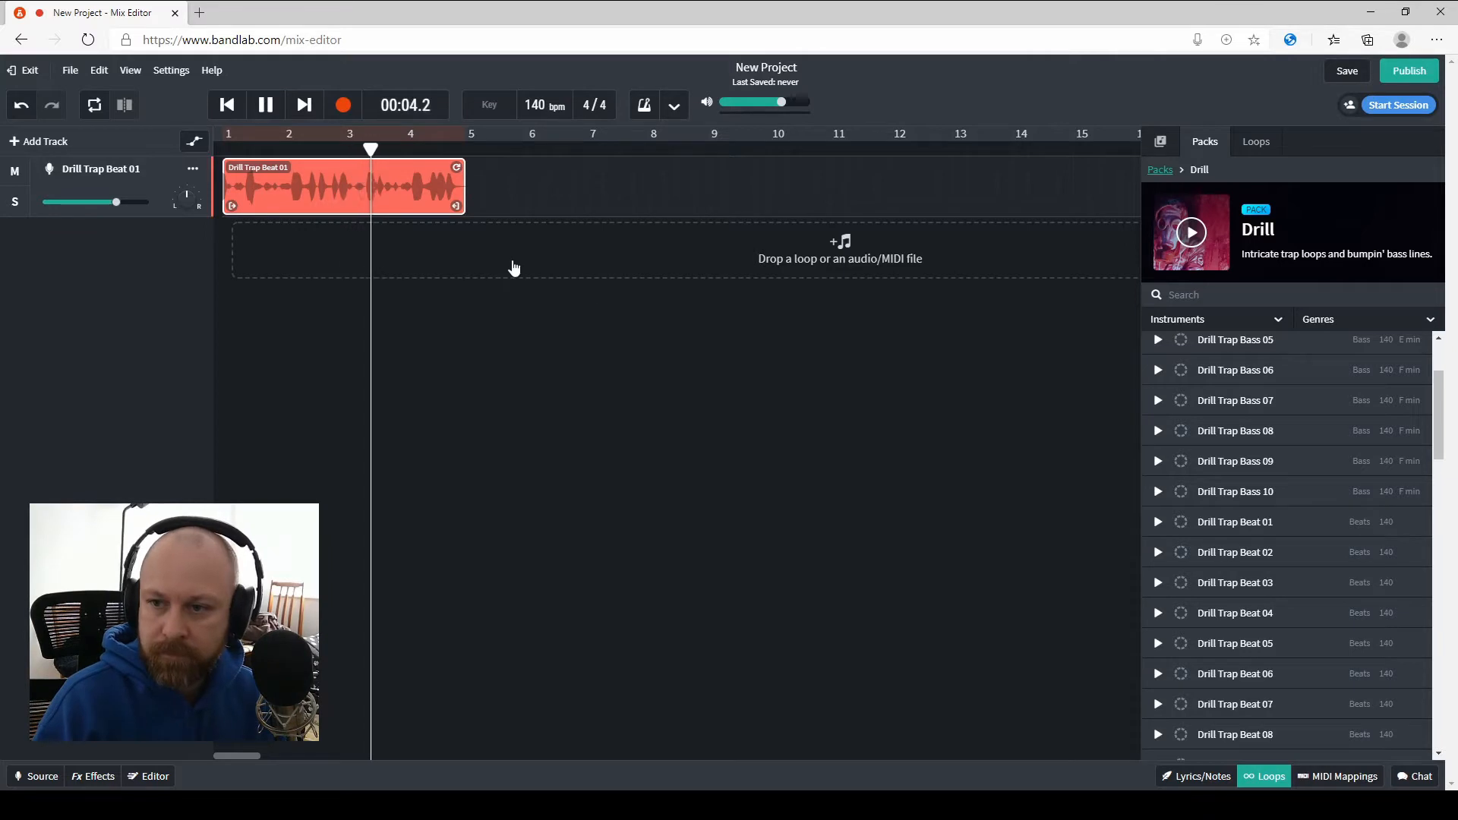
pyautogui.click(265, 105)
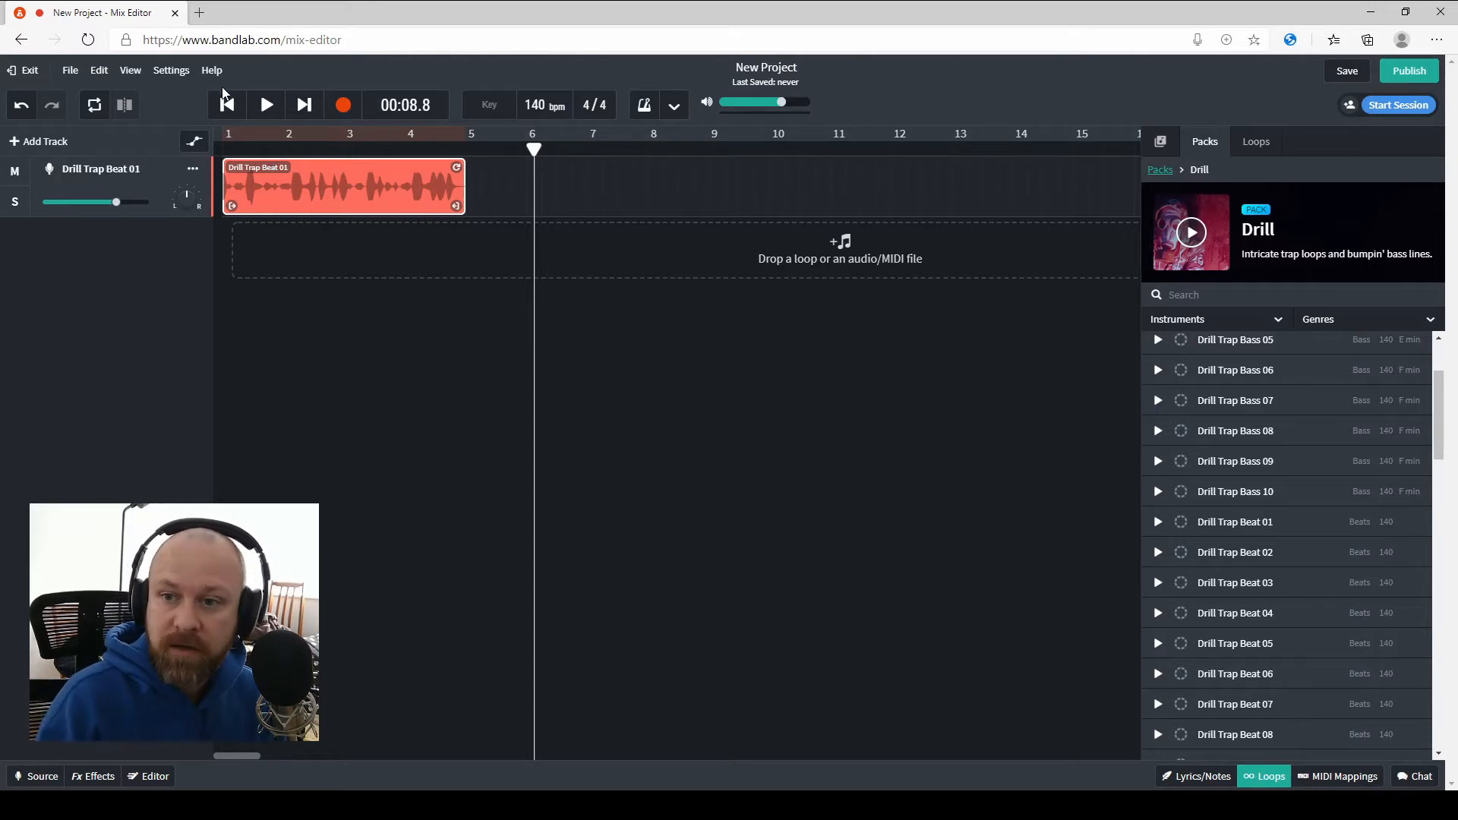
pyautogui.click(226, 101)
pyautogui.click(269, 105)
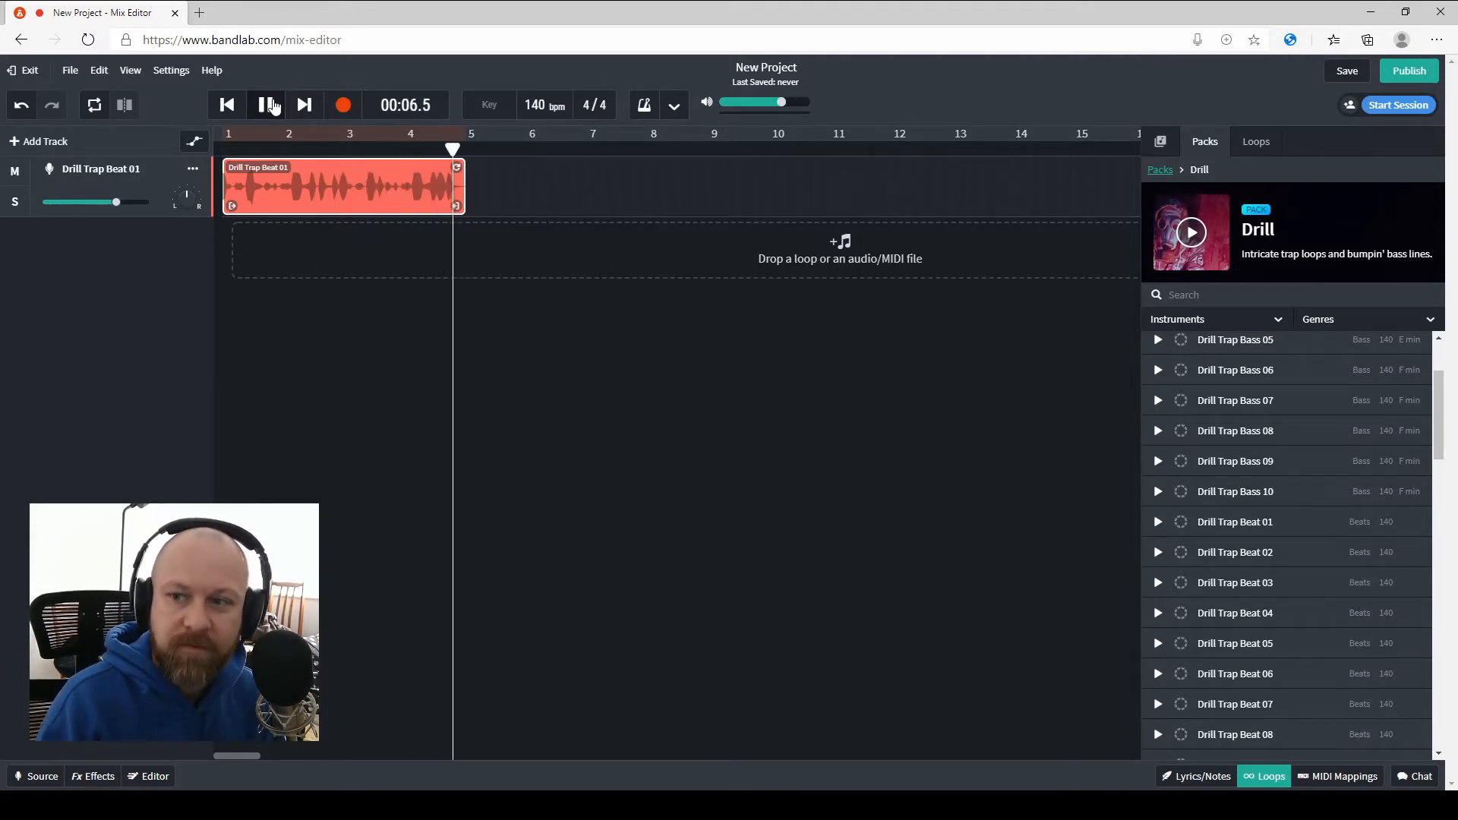
pyautogui.click(268, 105)
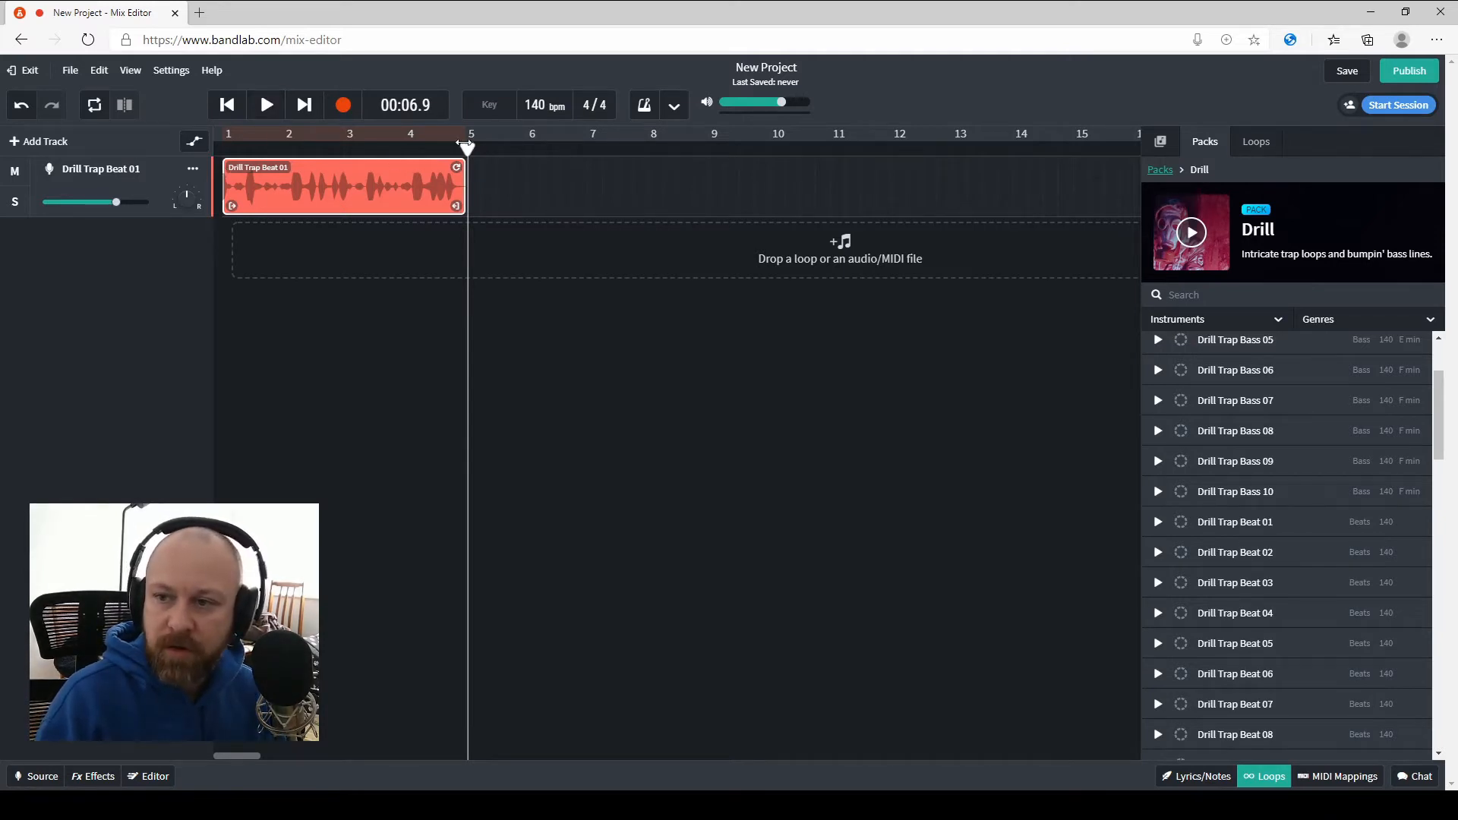
pyautogui.moveTo(468, 148); pyautogui.dragTo(841, 150)
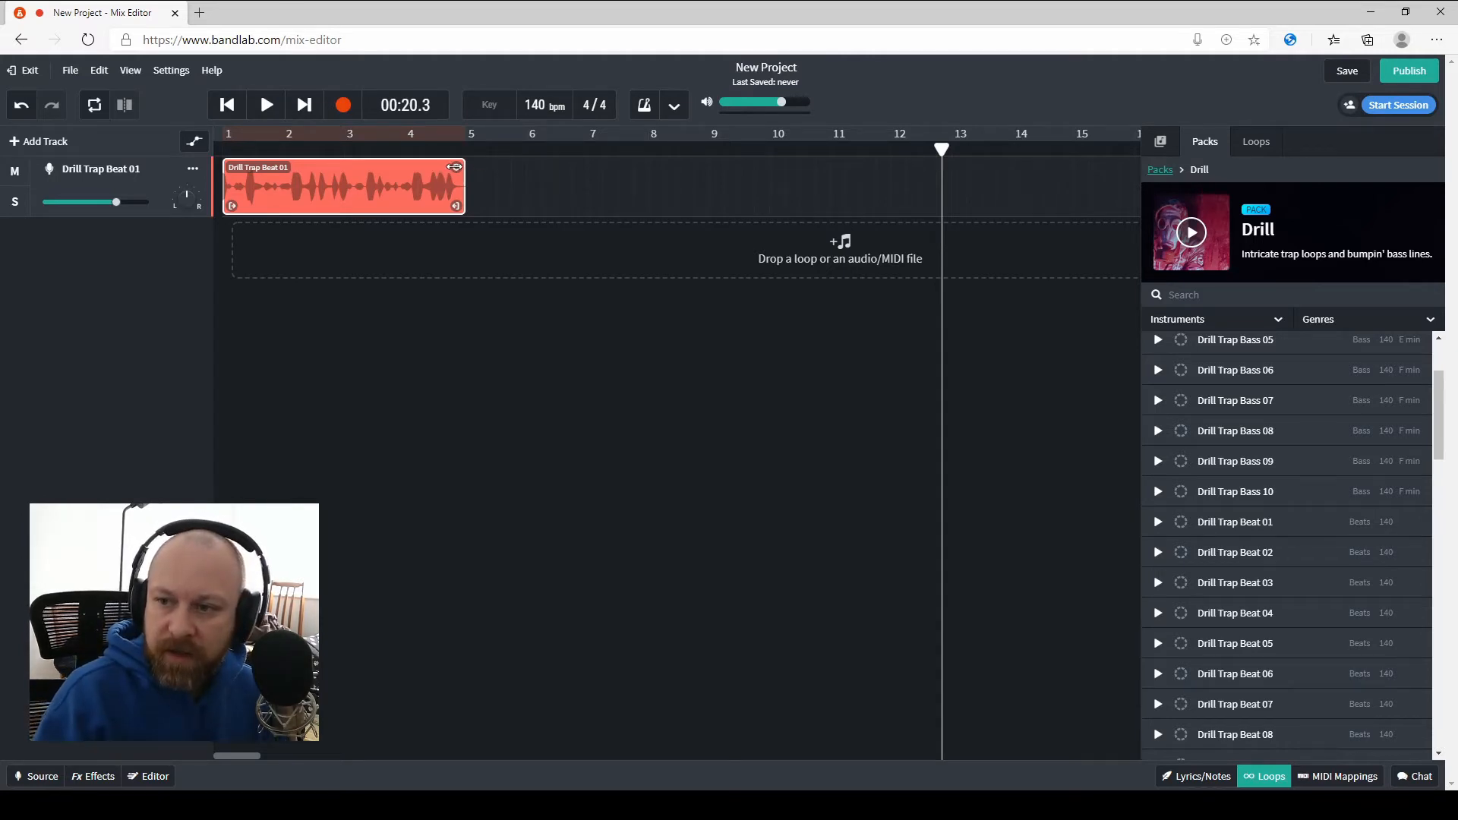
# Extend the Drill Trap Beat 01 clip by looping it from bar 1 to about bar 17
pyautogui.moveTo(454, 167); pyautogui.dragTo(771, 200)
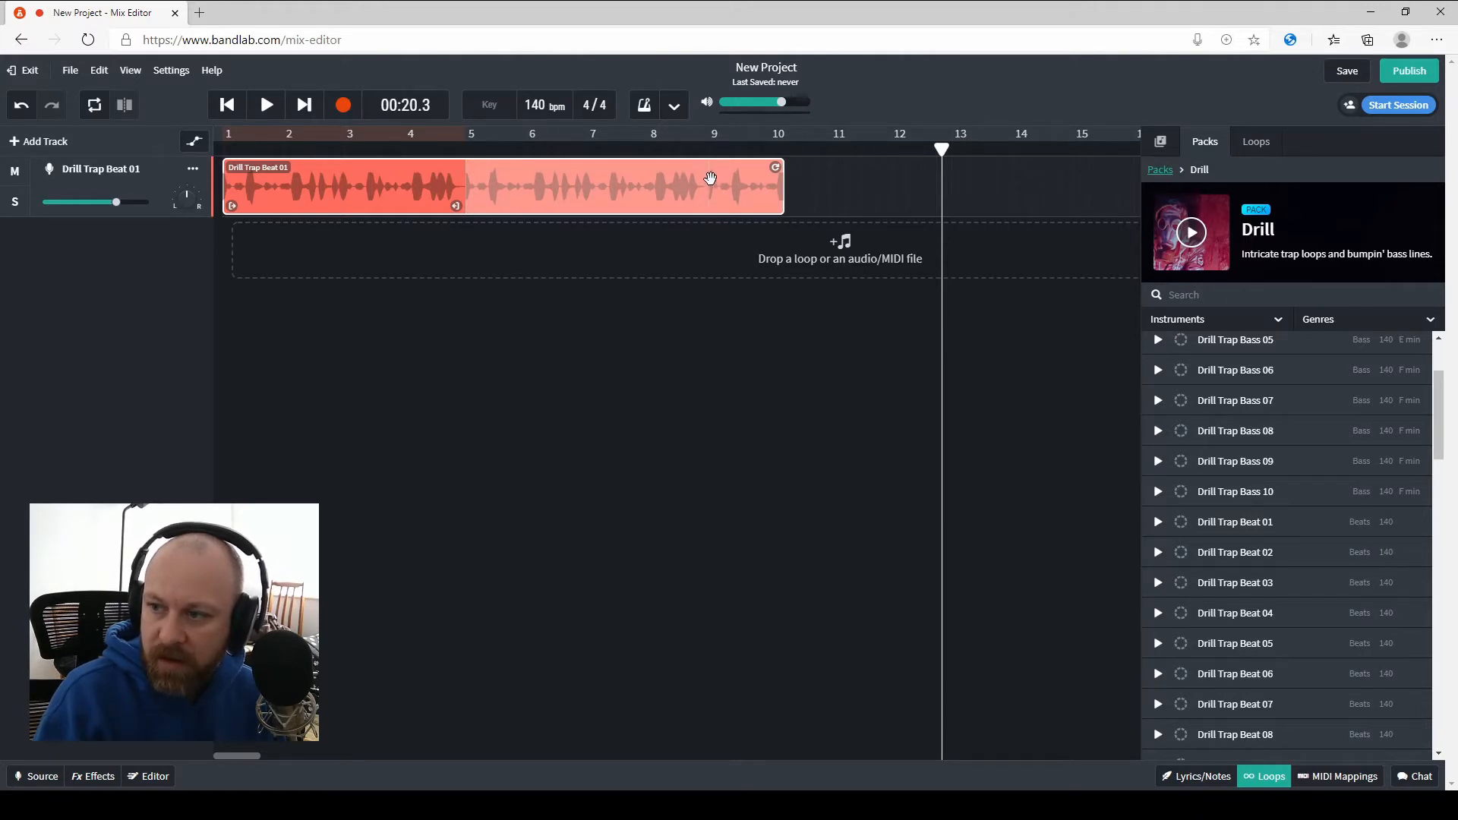
pyautogui.moveTo(777, 166); pyautogui.dragTo(945, 219)
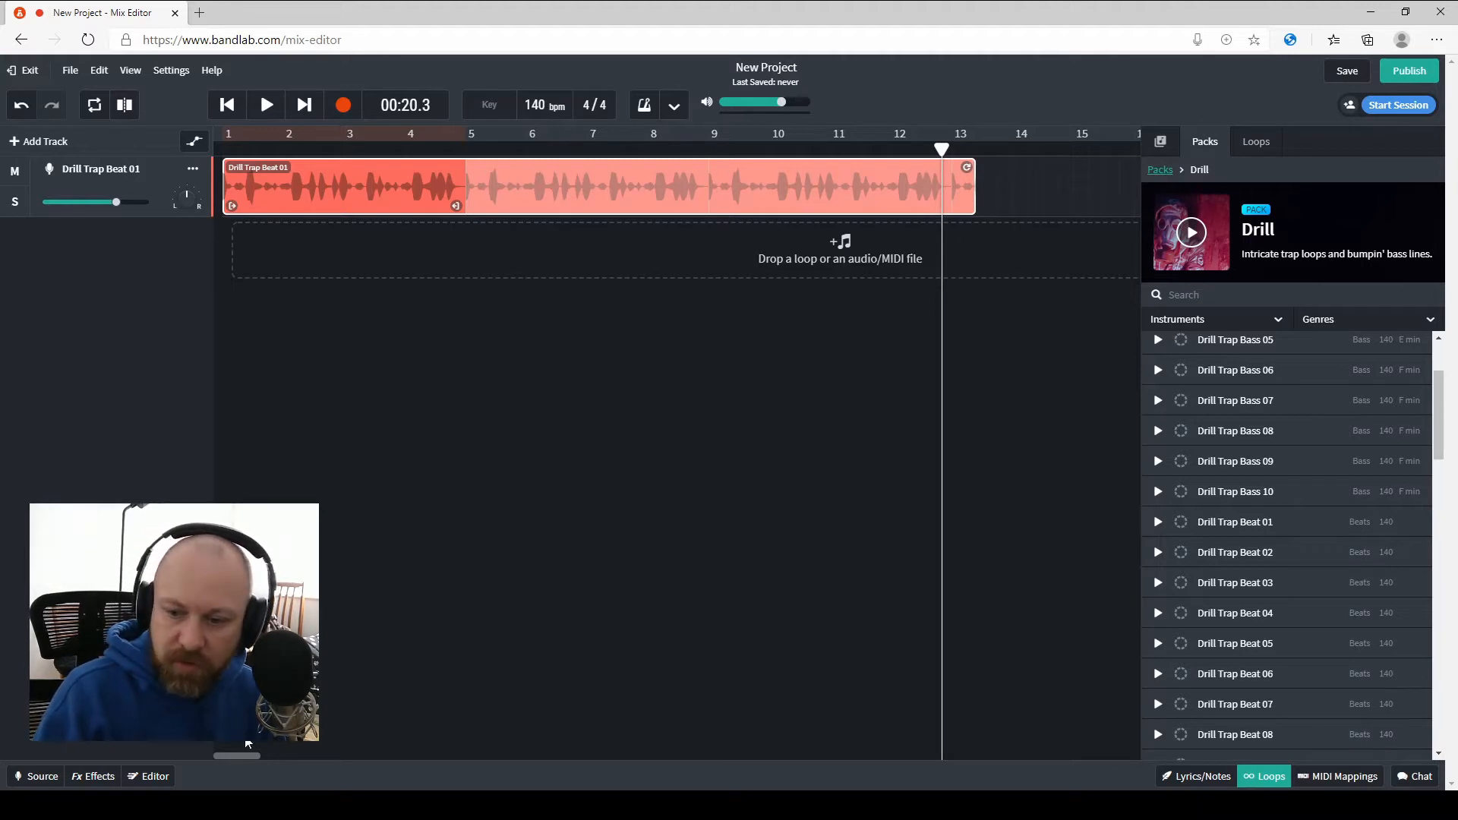
pyautogui.moveTo(236, 756); pyautogui.dragTo(256, 755)
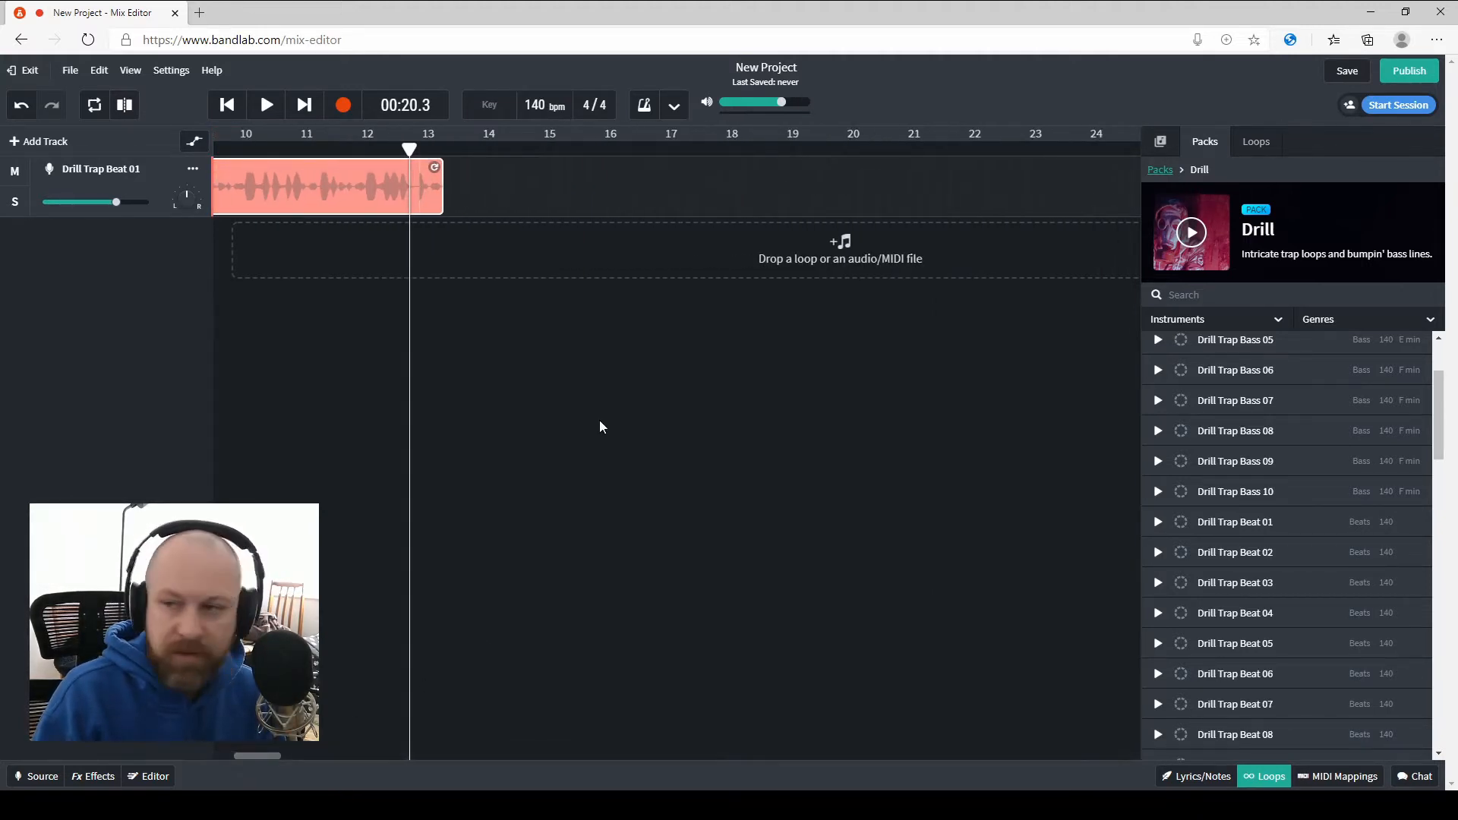
pyautogui.moveTo(437, 168); pyautogui.dragTo(659, 215)
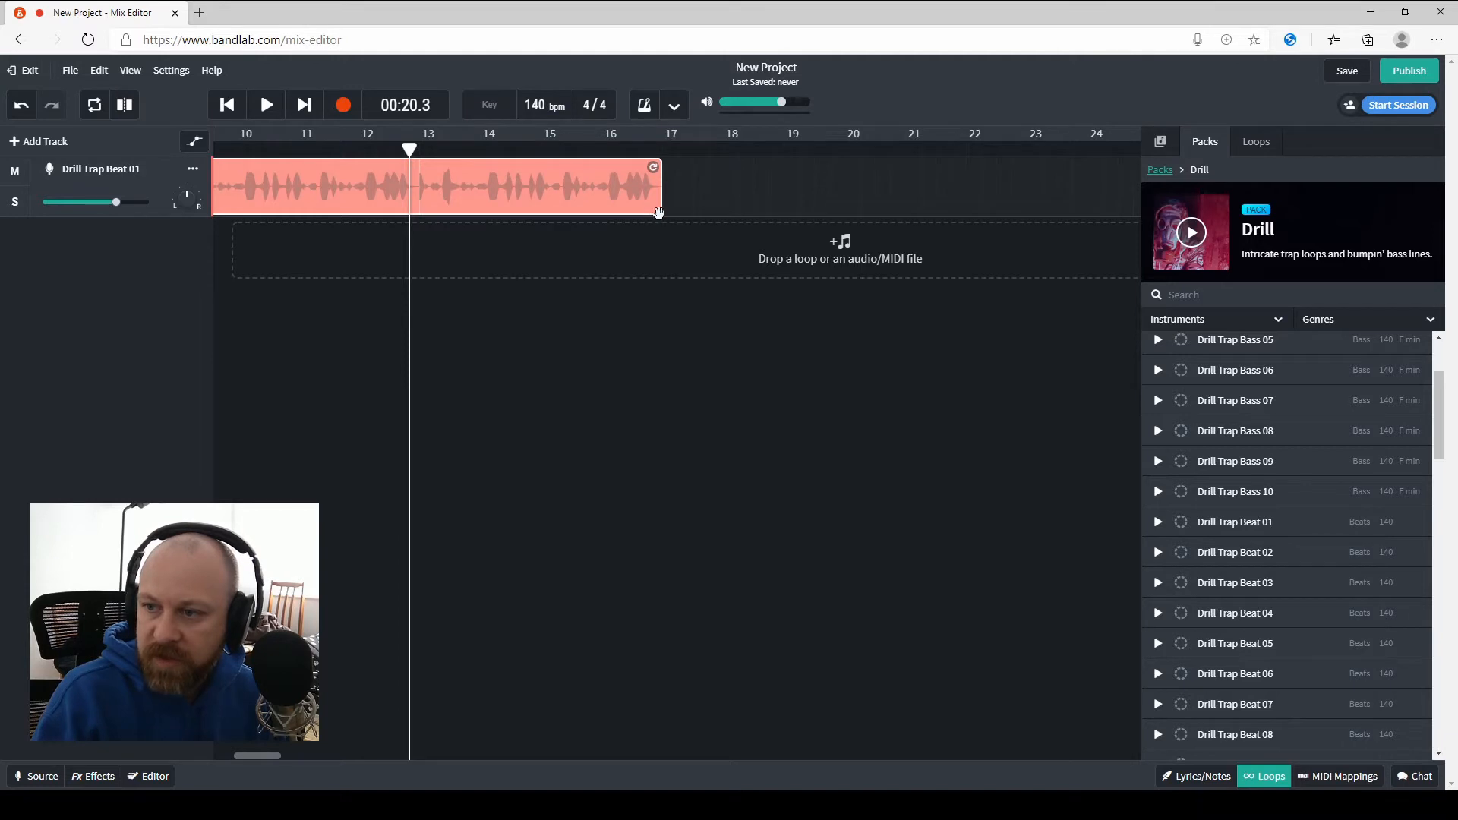
# Play the looped Drill Trap Beat 01 track from the start of the project to past bar 5, and stop playback
pyautogui.moveTo(269, 756); pyautogui.dragTo(236, 759)
pyautogui.click(227, 105)
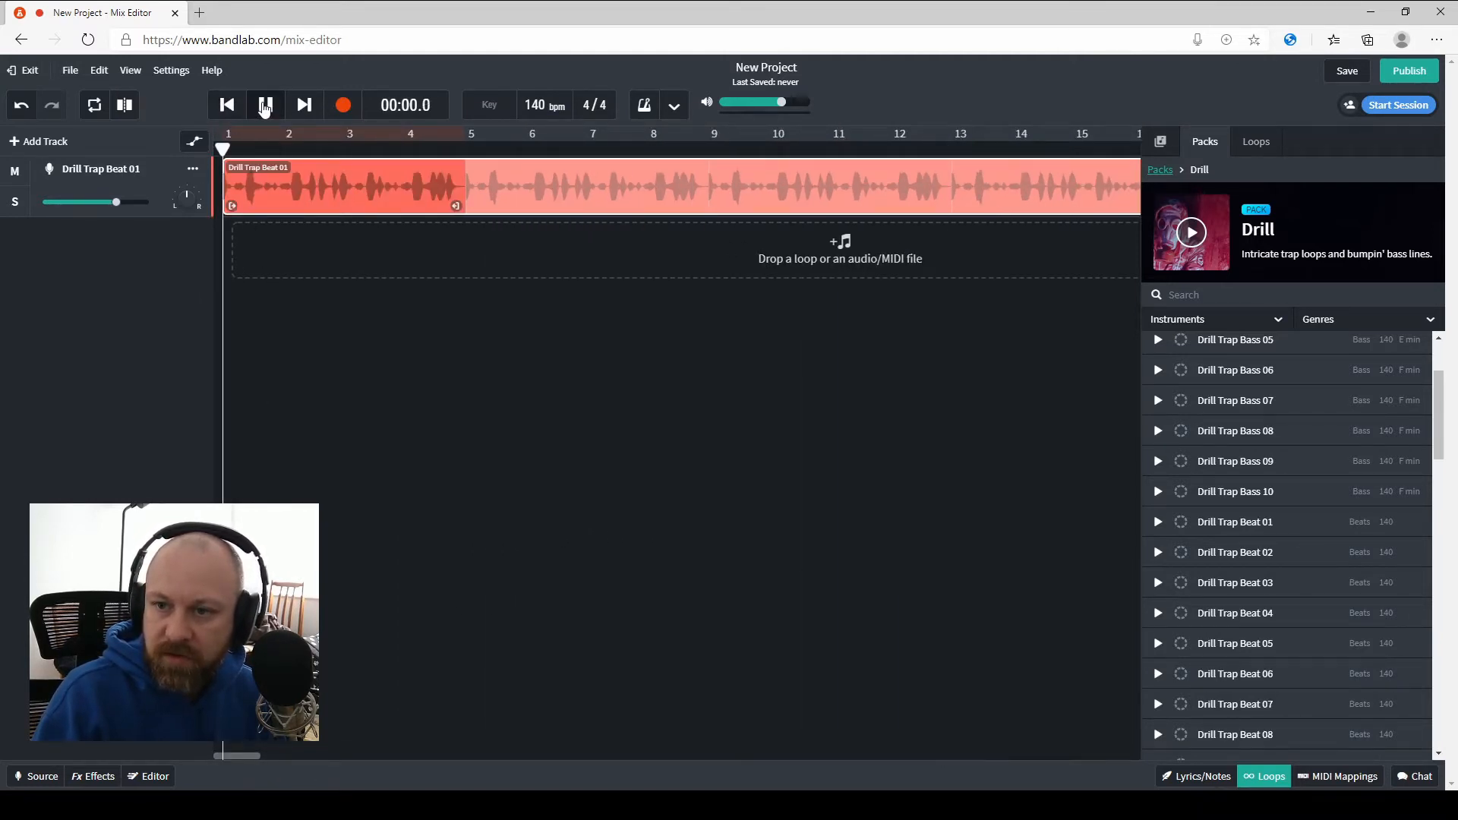
pyautogui.click(267, 105)
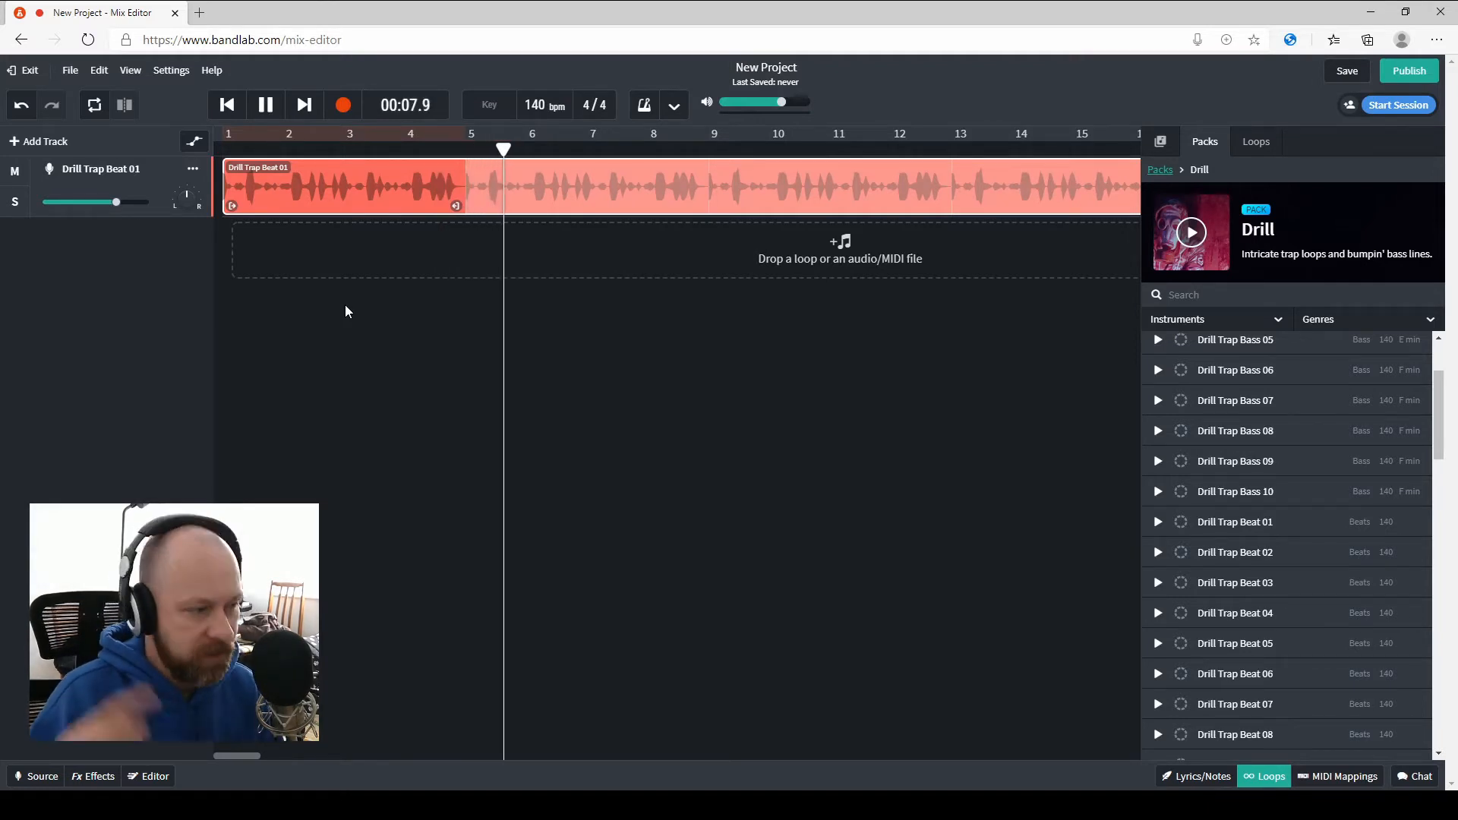
pyautogui.click(267, 106)
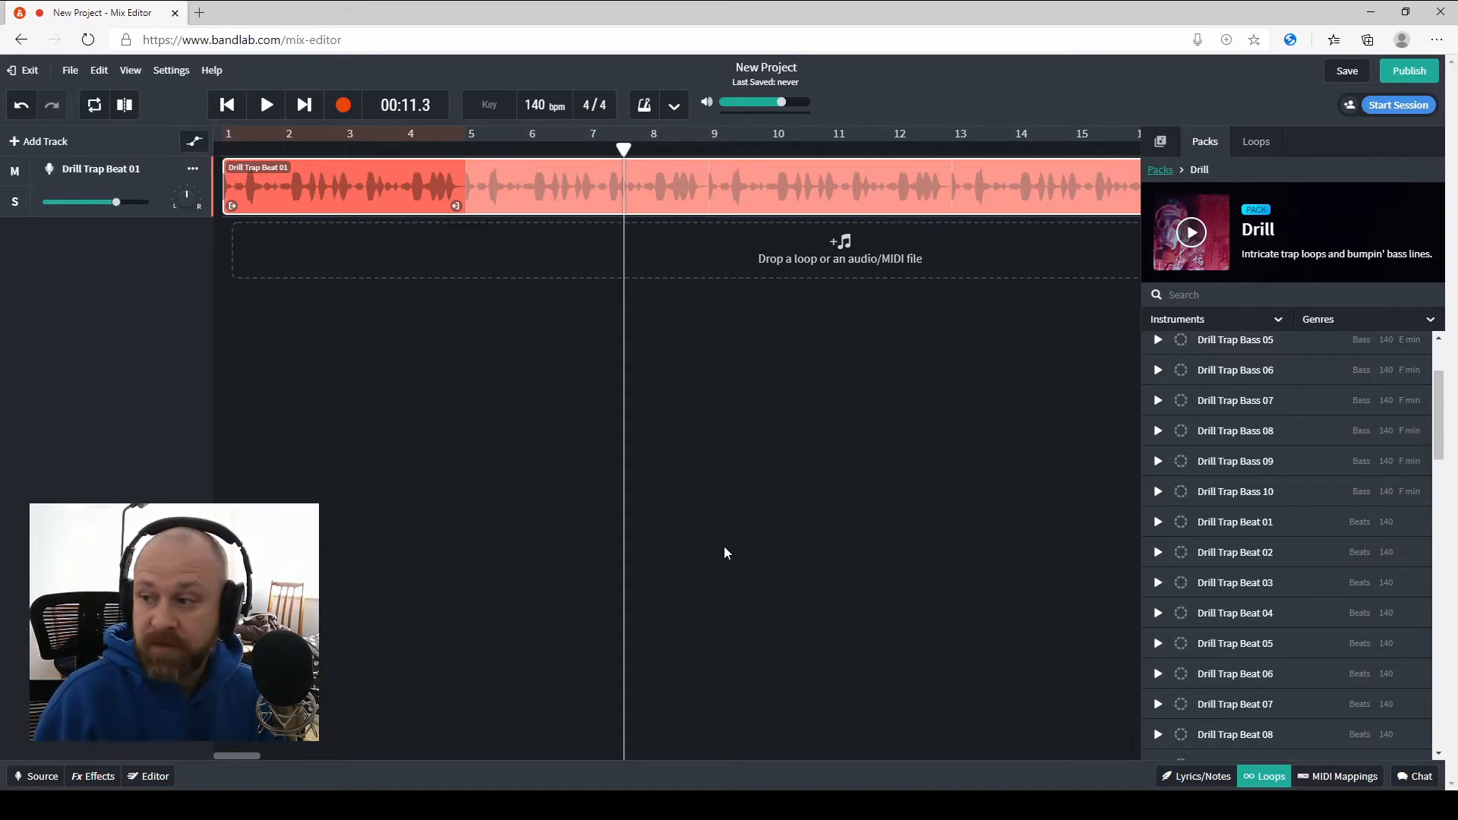
# Add the Drill Trap Bass 01 loop as a new track with its clip at bar 1, and play it with the beat
pyautogui.scroll(2, 1222, 439)
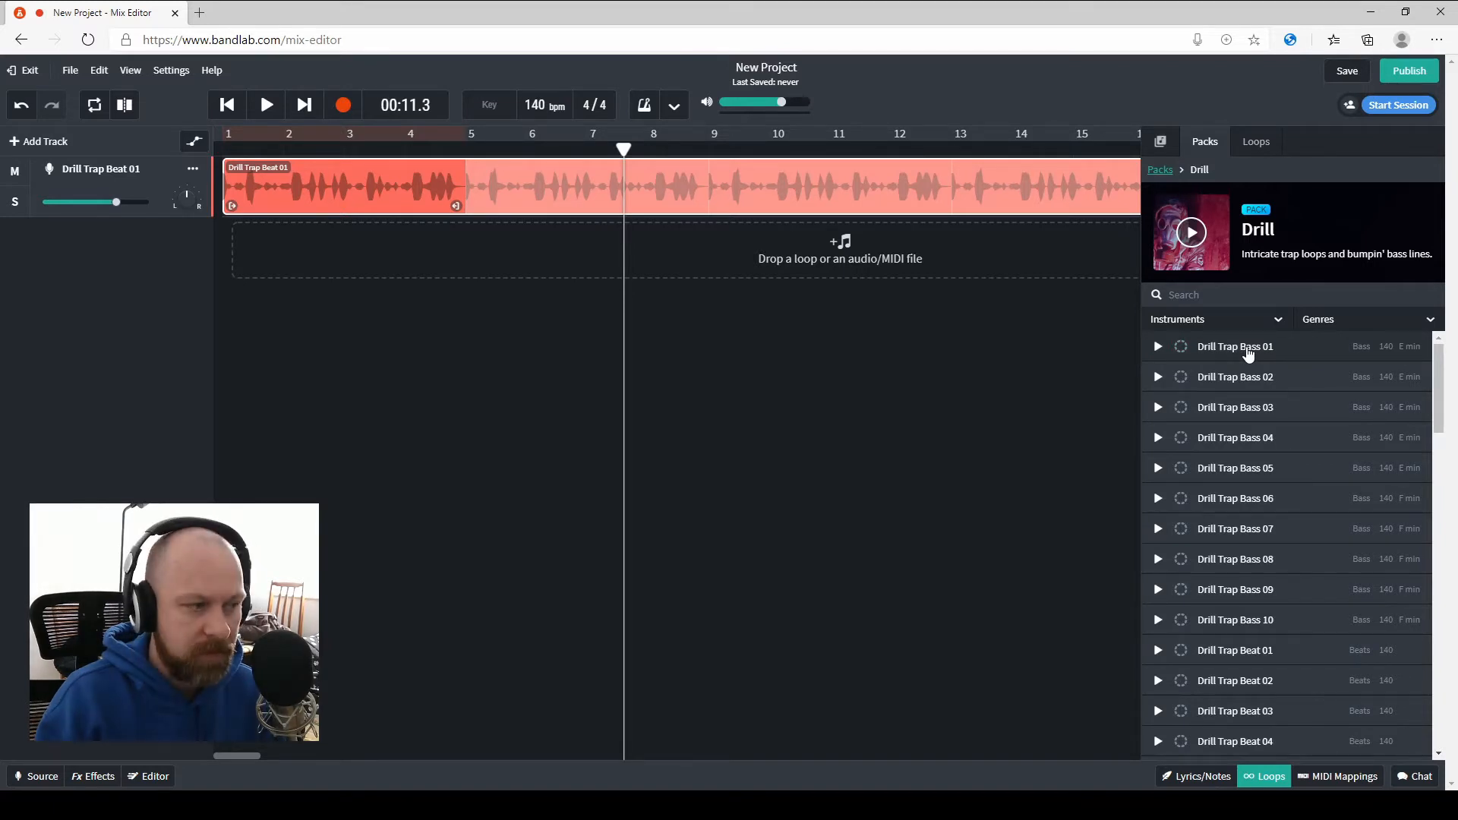
pyautogui.moveTo(1248, 354); pyautogui.dragTo(518, 254)
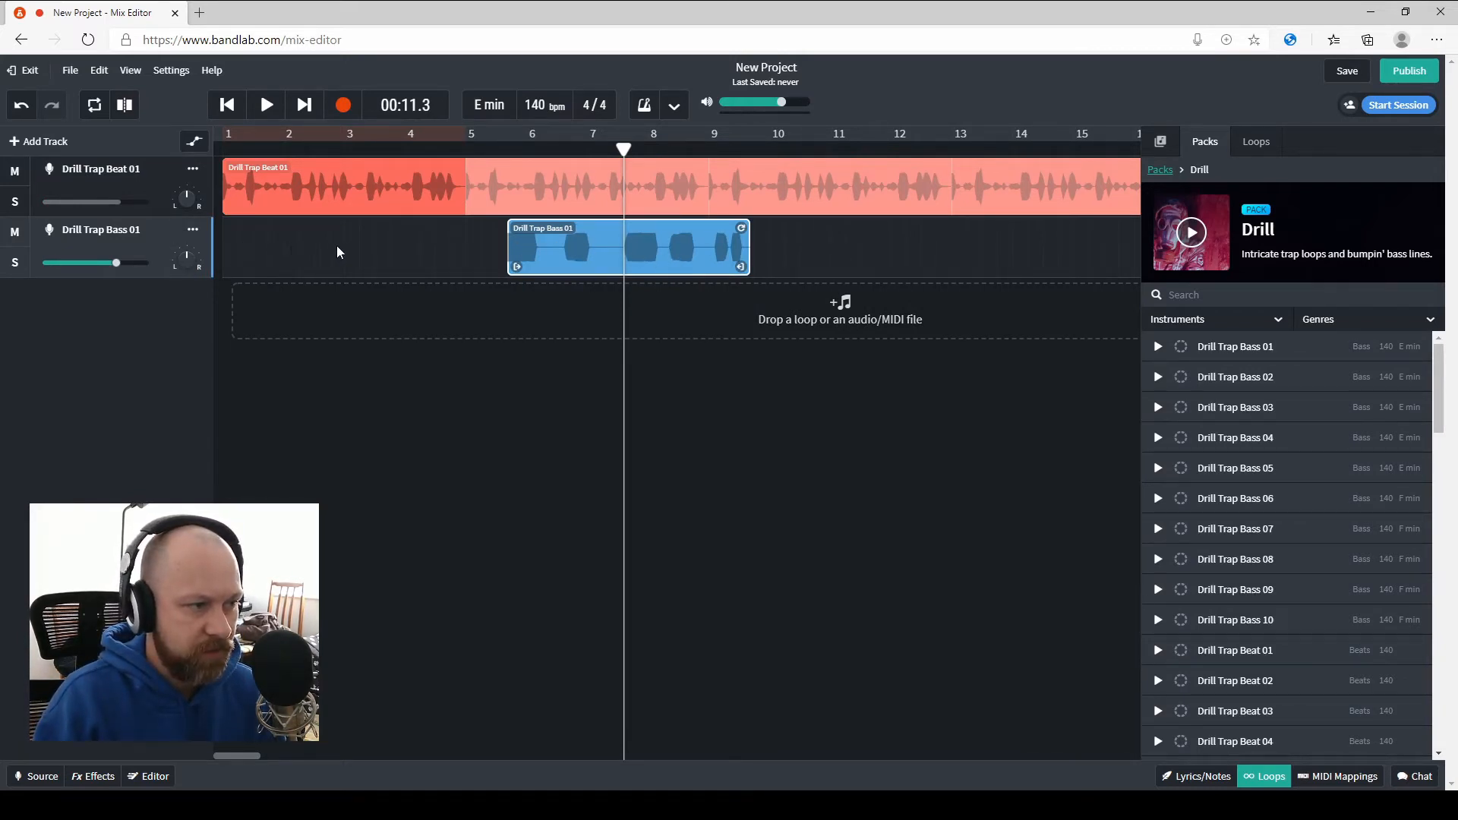
pyautogui.moveTo(591, 253); pyautogui.dragTo(348, 254)
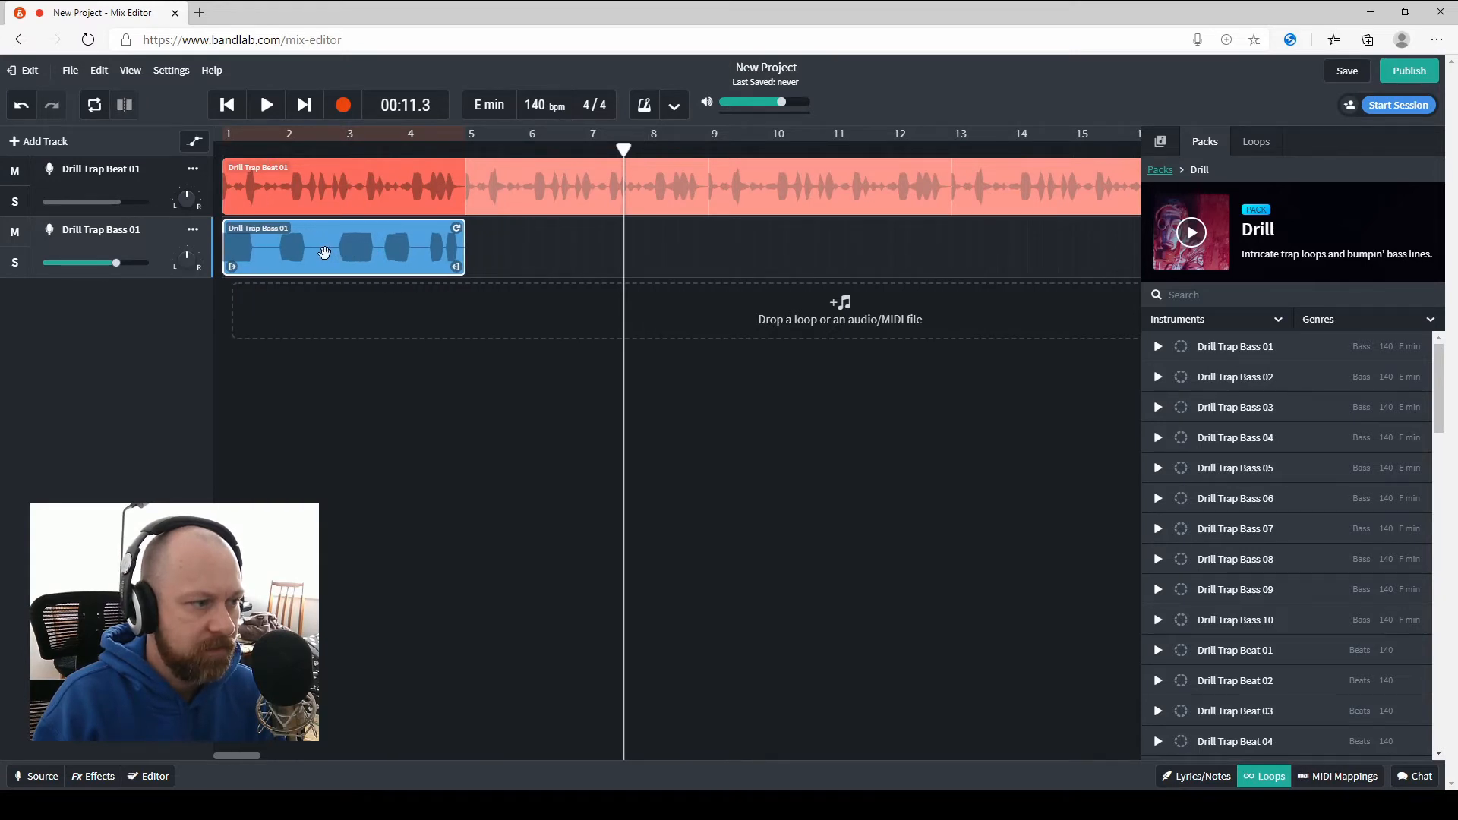
pyautogui.click(227, 104)
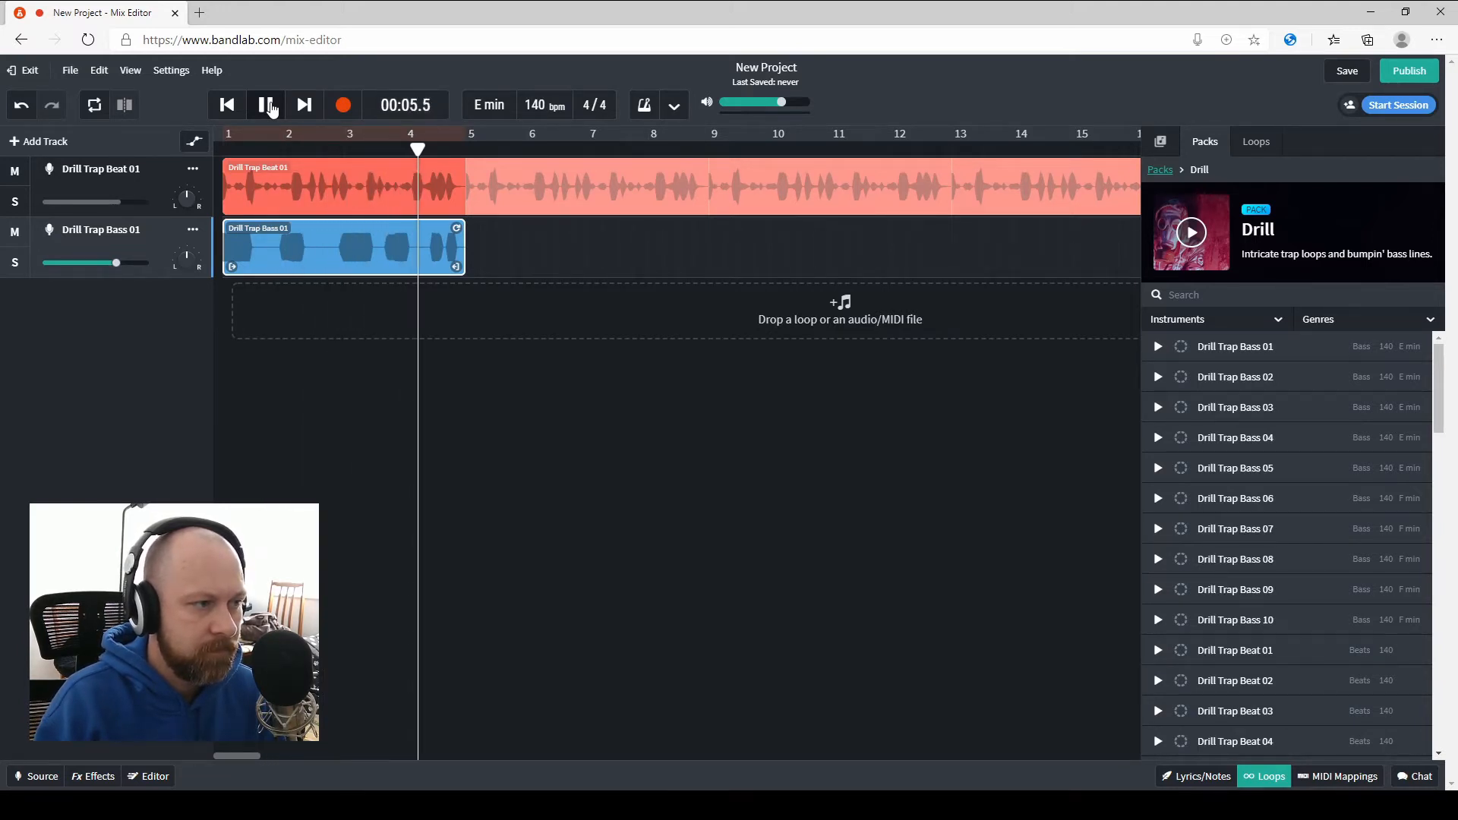
pyautogui.click(268, 106)
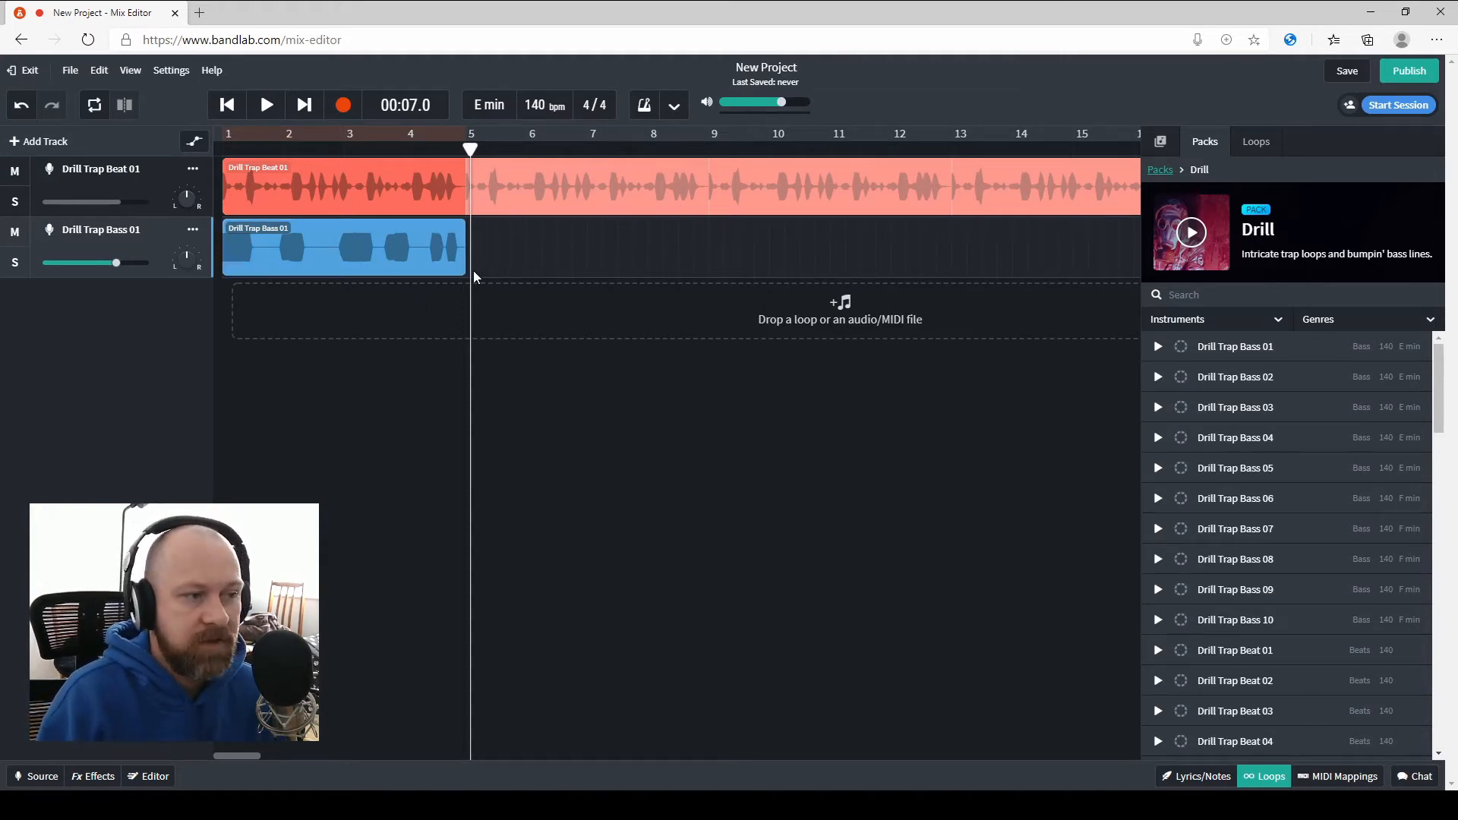
# Replace the Drill Trap Bass 01 clip with the Drill Trap Bass 09 loop on the same track, starting at bar 1
pyautogui.click(362, 253)
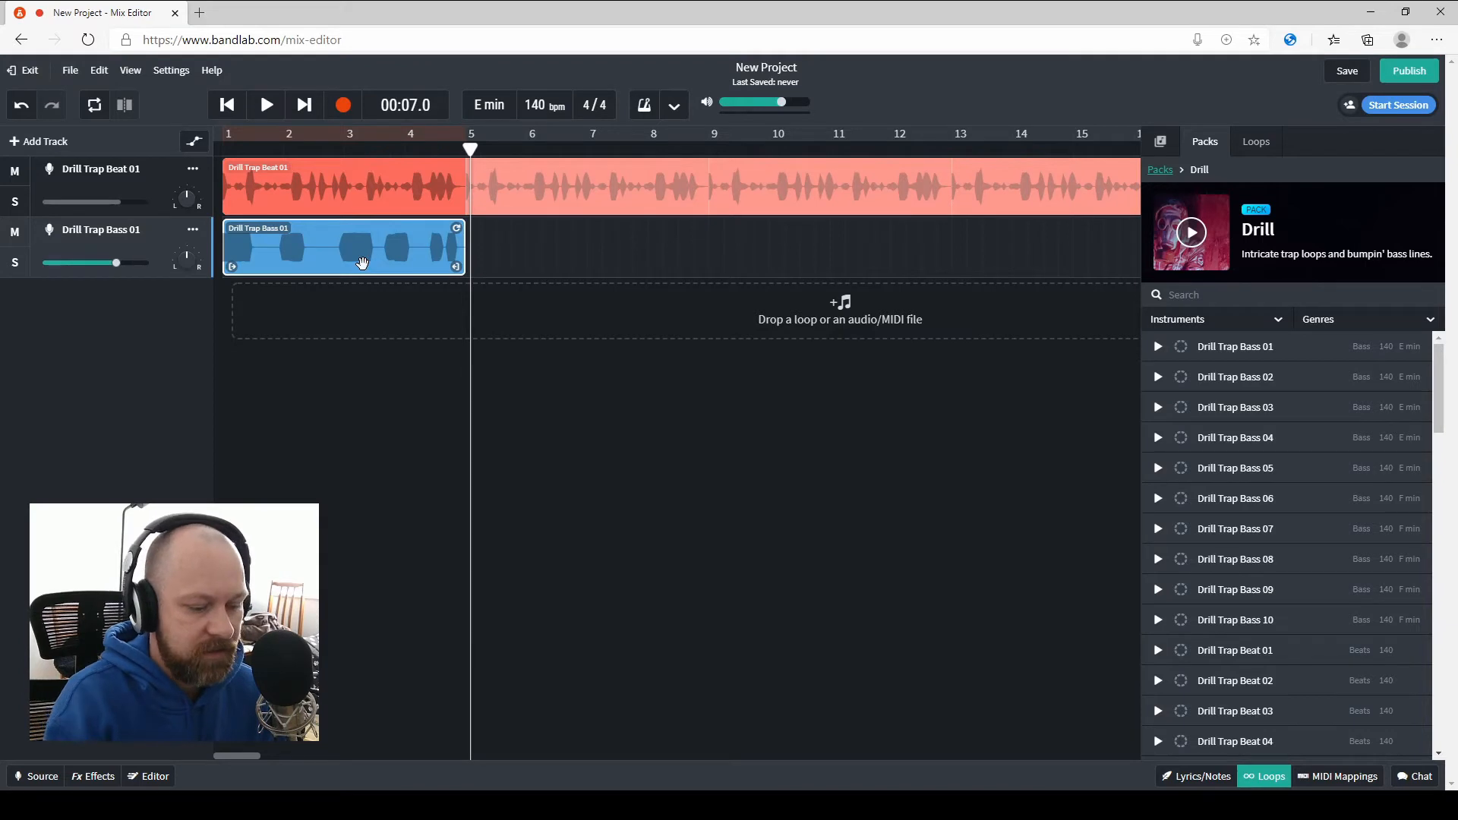
pyautogui.press('Delete')
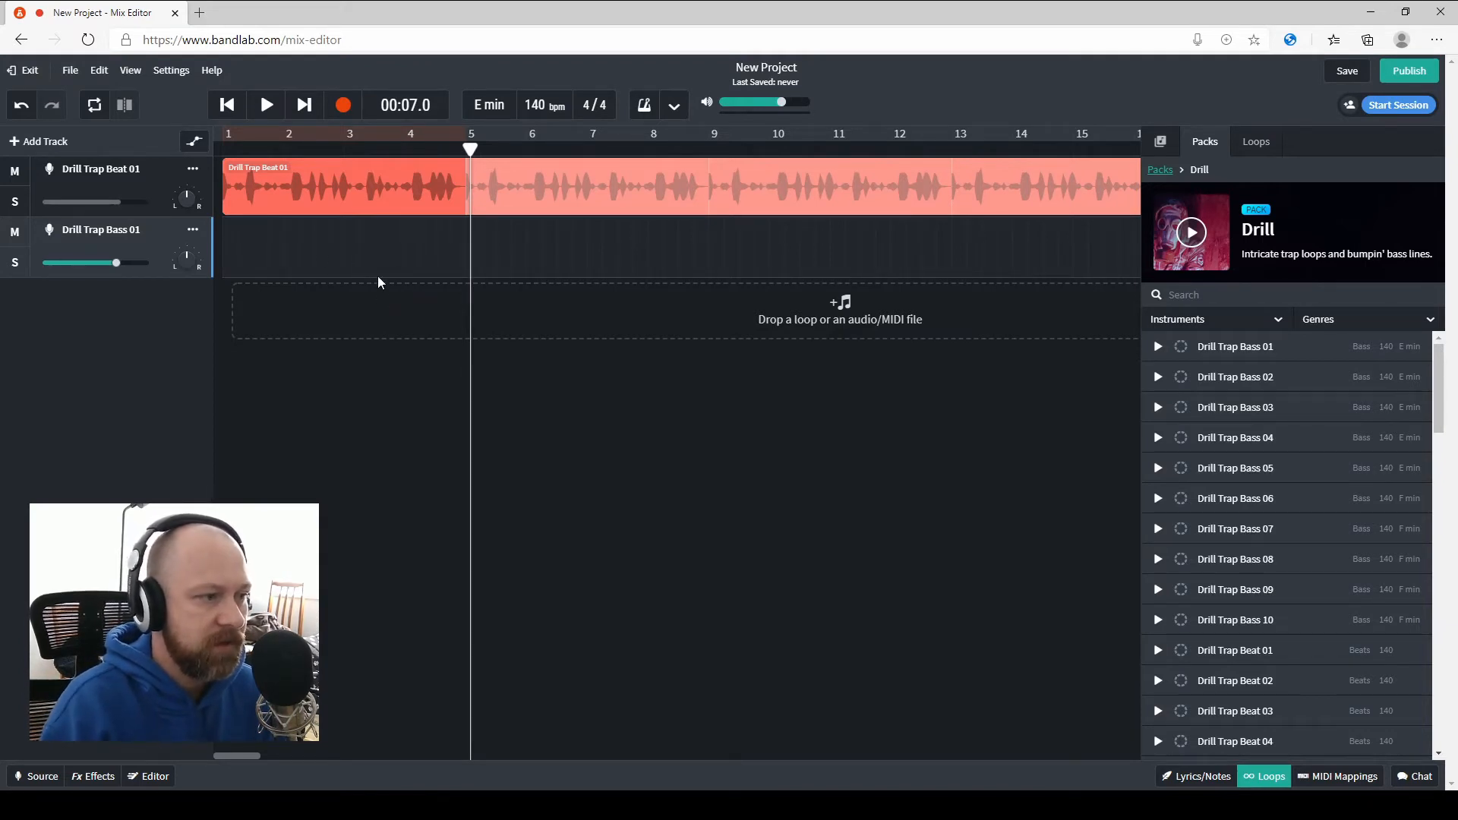
pyautogui.click(1233, 598)
pyautogui.click(1158, 599)
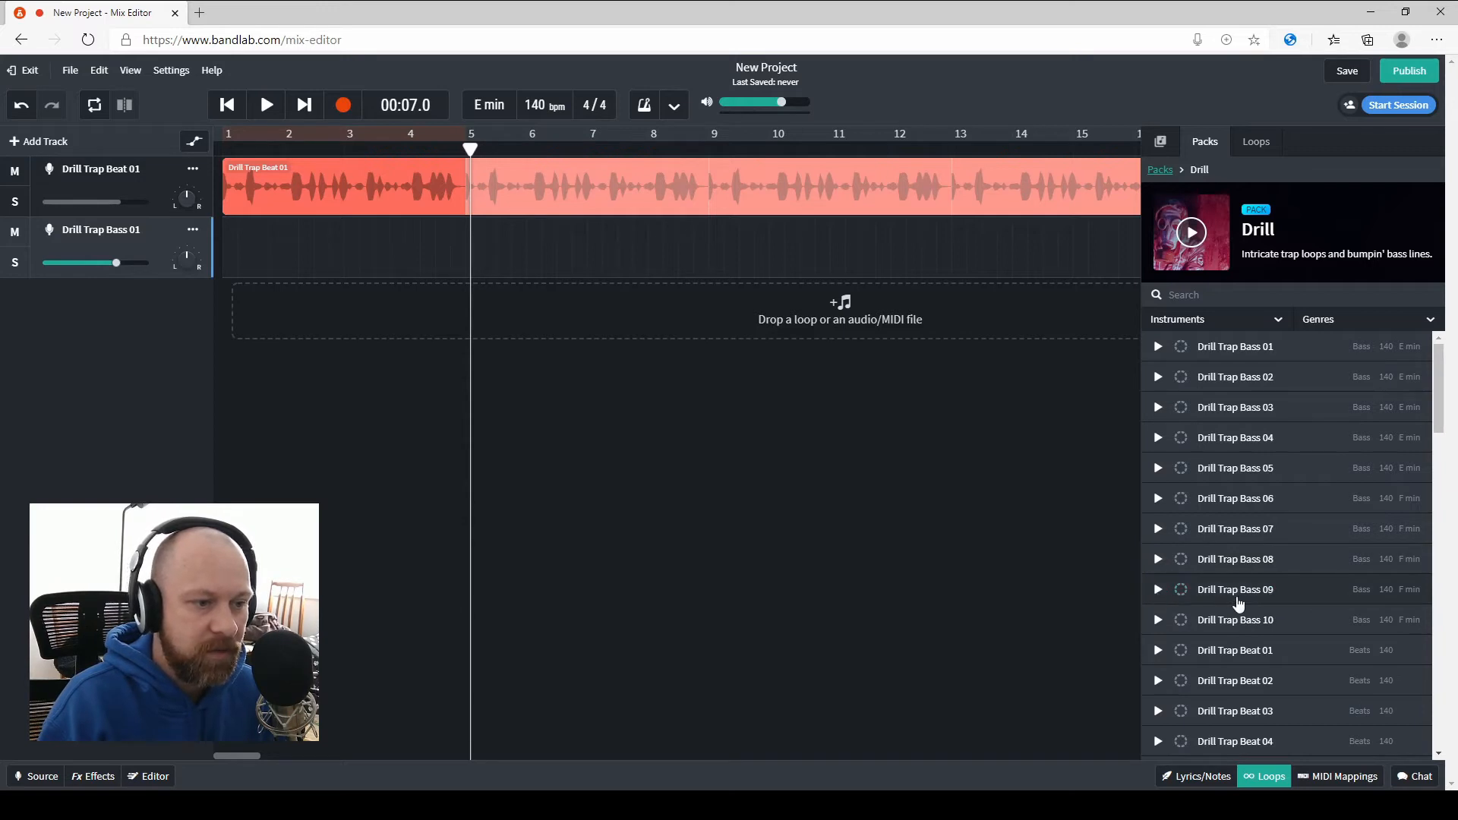
pyautogui.moveTo(1257, 598); pyautogui.dragTo(239, 240)
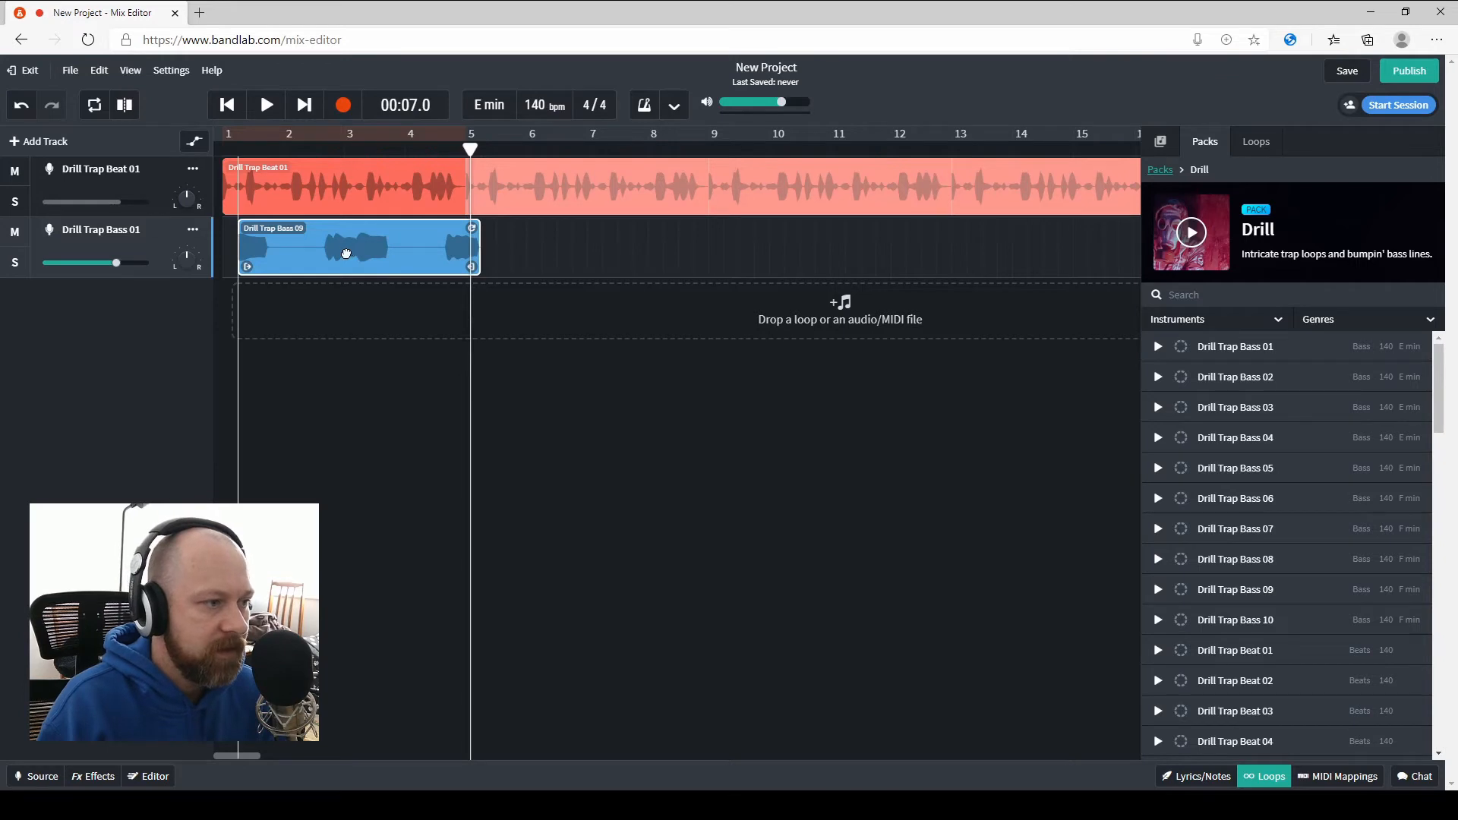
pyautogui.moveTo(346, 253); pyautogui.dragTo(331, 256)
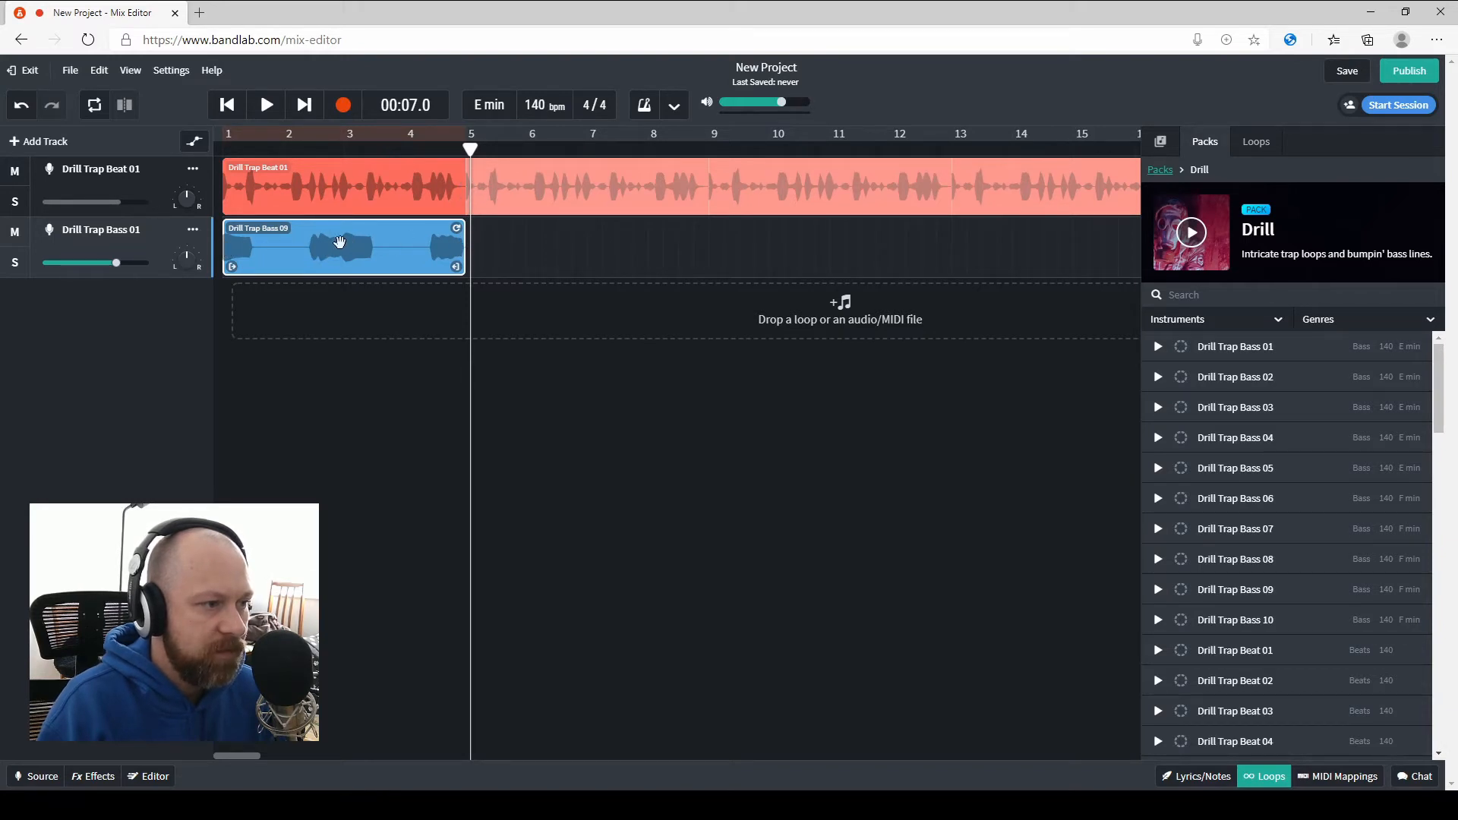
# Play the Drill Trap Bass 09 clip together with the beat from the start, and stop after the bass clip ends
pyautogui.click(226, 105)
pyautogui.click(267, 105)
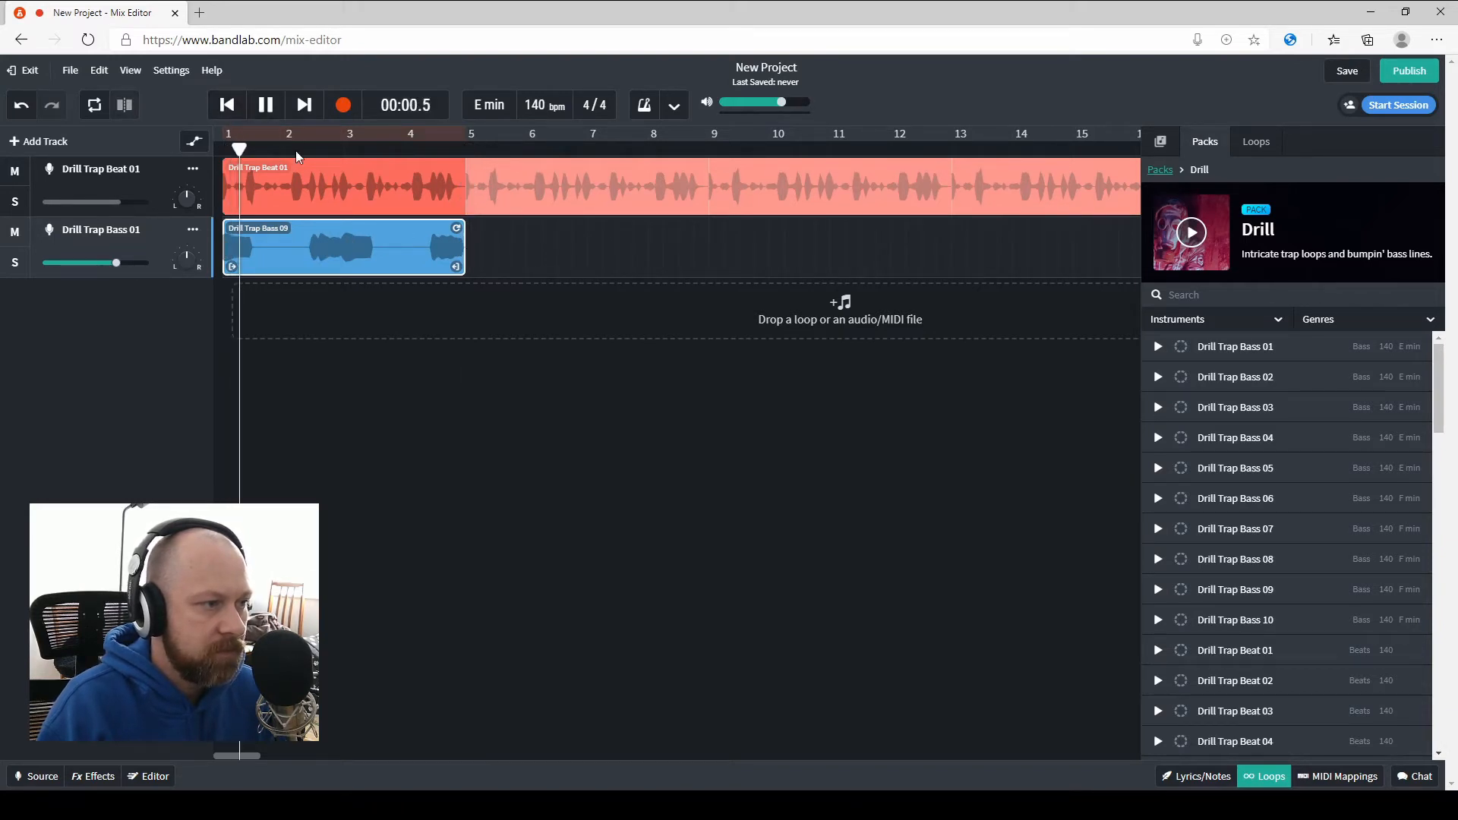
pyautogui.click(266, 105)
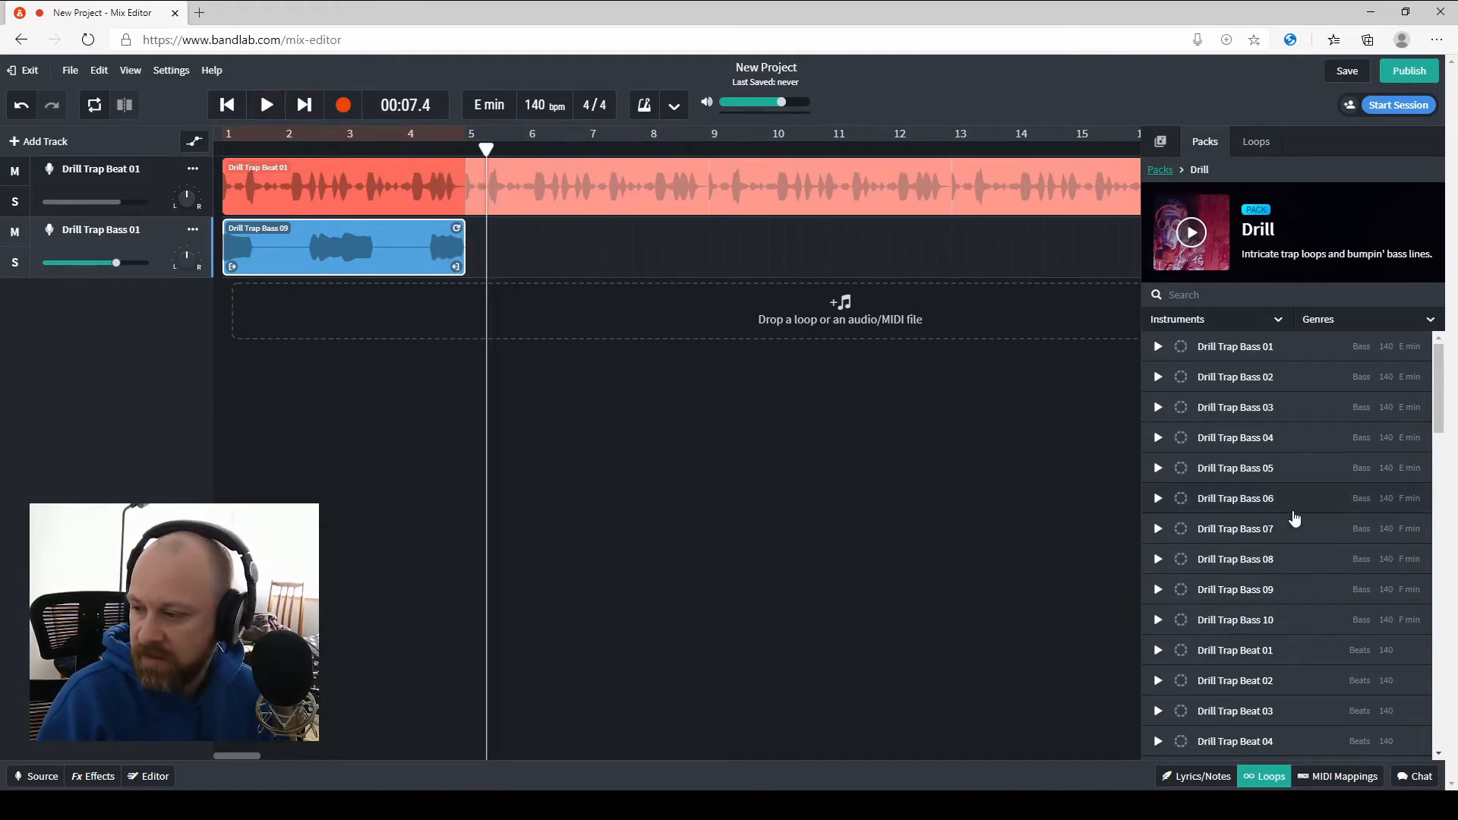
# Preview the Drill Trap Keys 01 loop and add it as a new track with its clip at bar 1
pyautogui.scroll(-6, 1294, 509)
pyautogui.scroll(-6, 1294, 509)
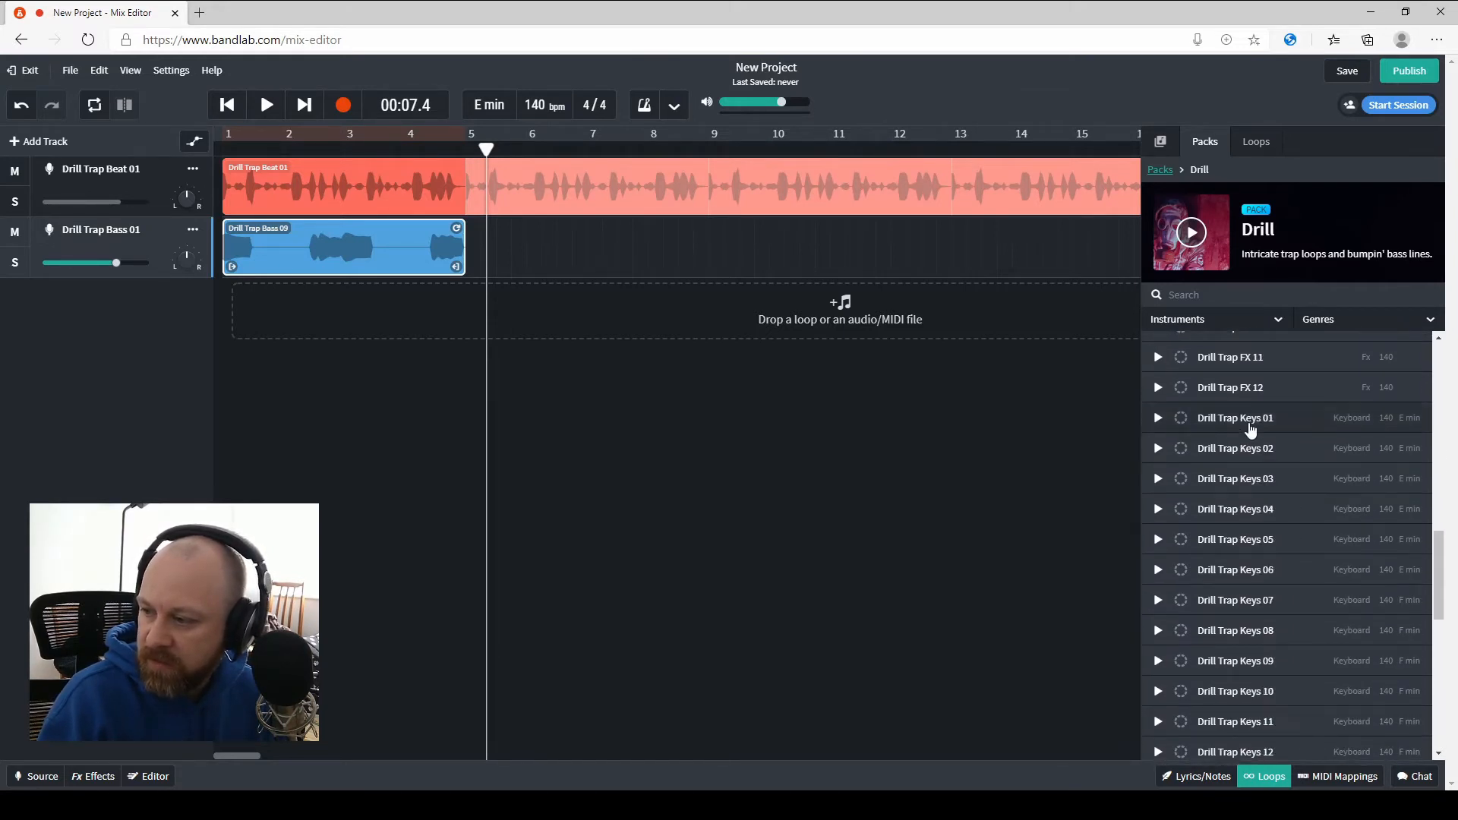
pyautogui.click(1158, 419)
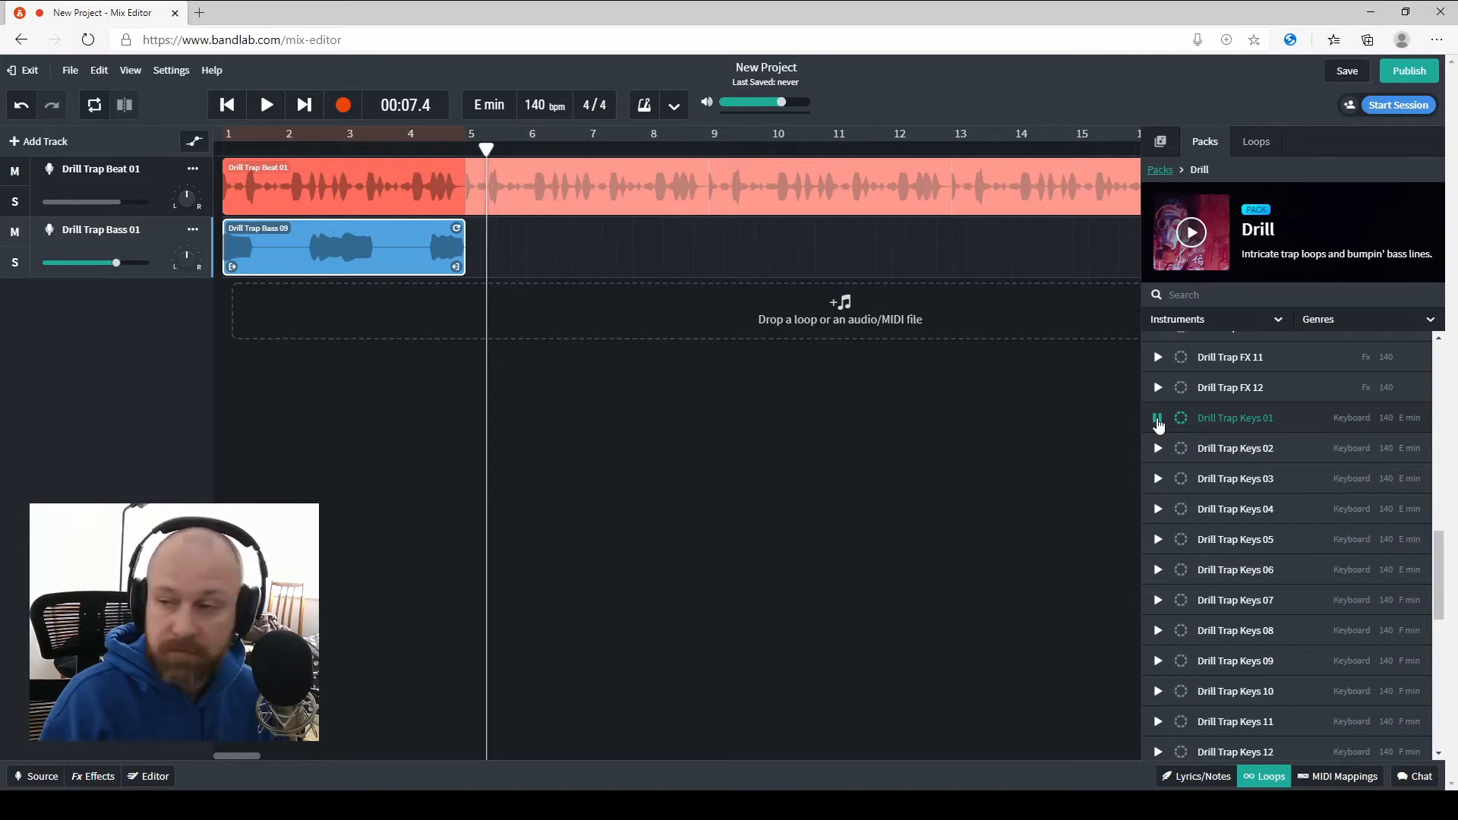
pyautogui.click(1158, 422)
pyautogui.moveTo(1251, 423); pyautogui.dragTo(563, 323)
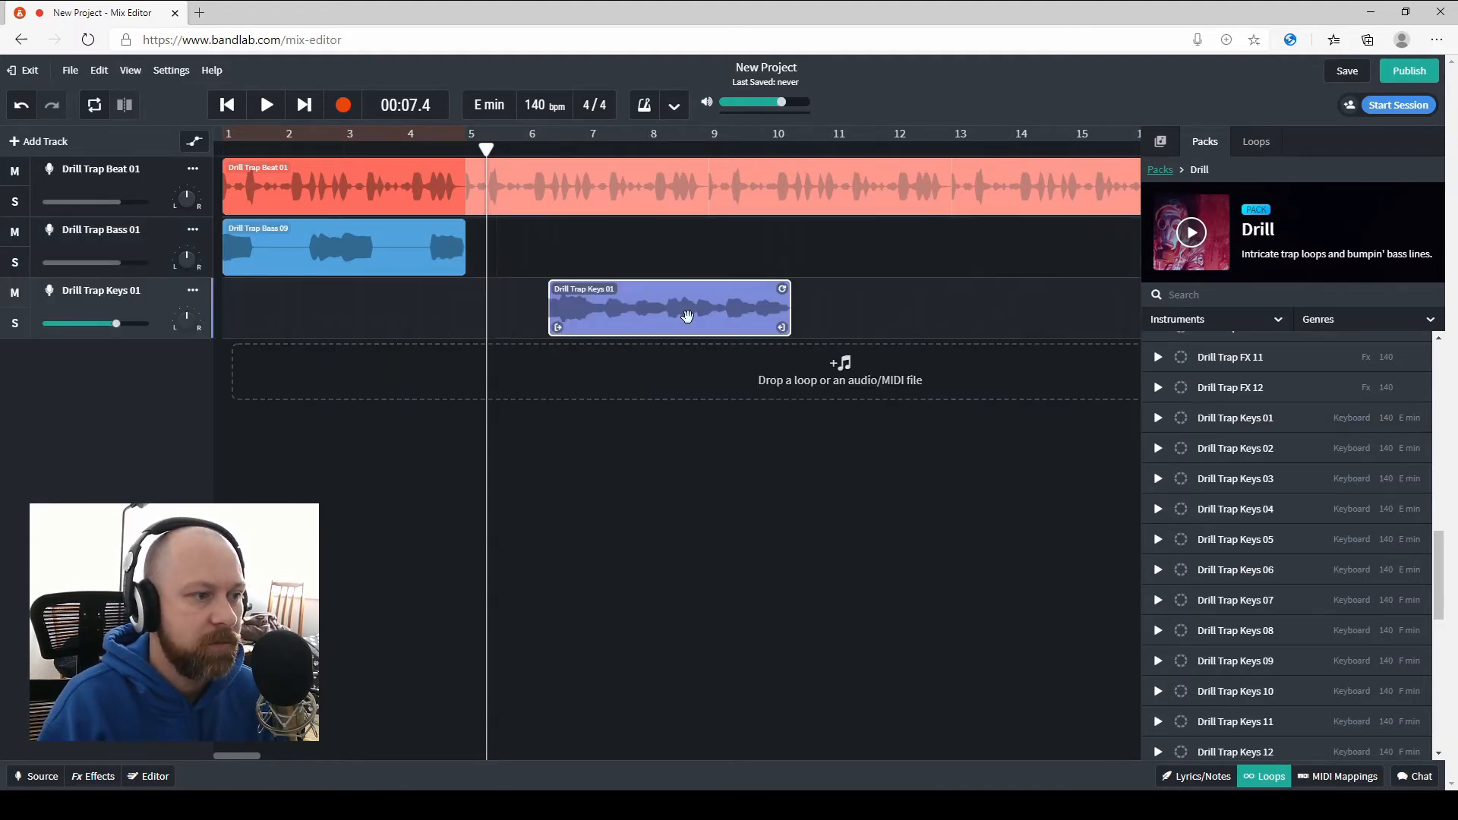
pyautogui.moveTo(688, 316); pyautogui.dragTo(347, 326)
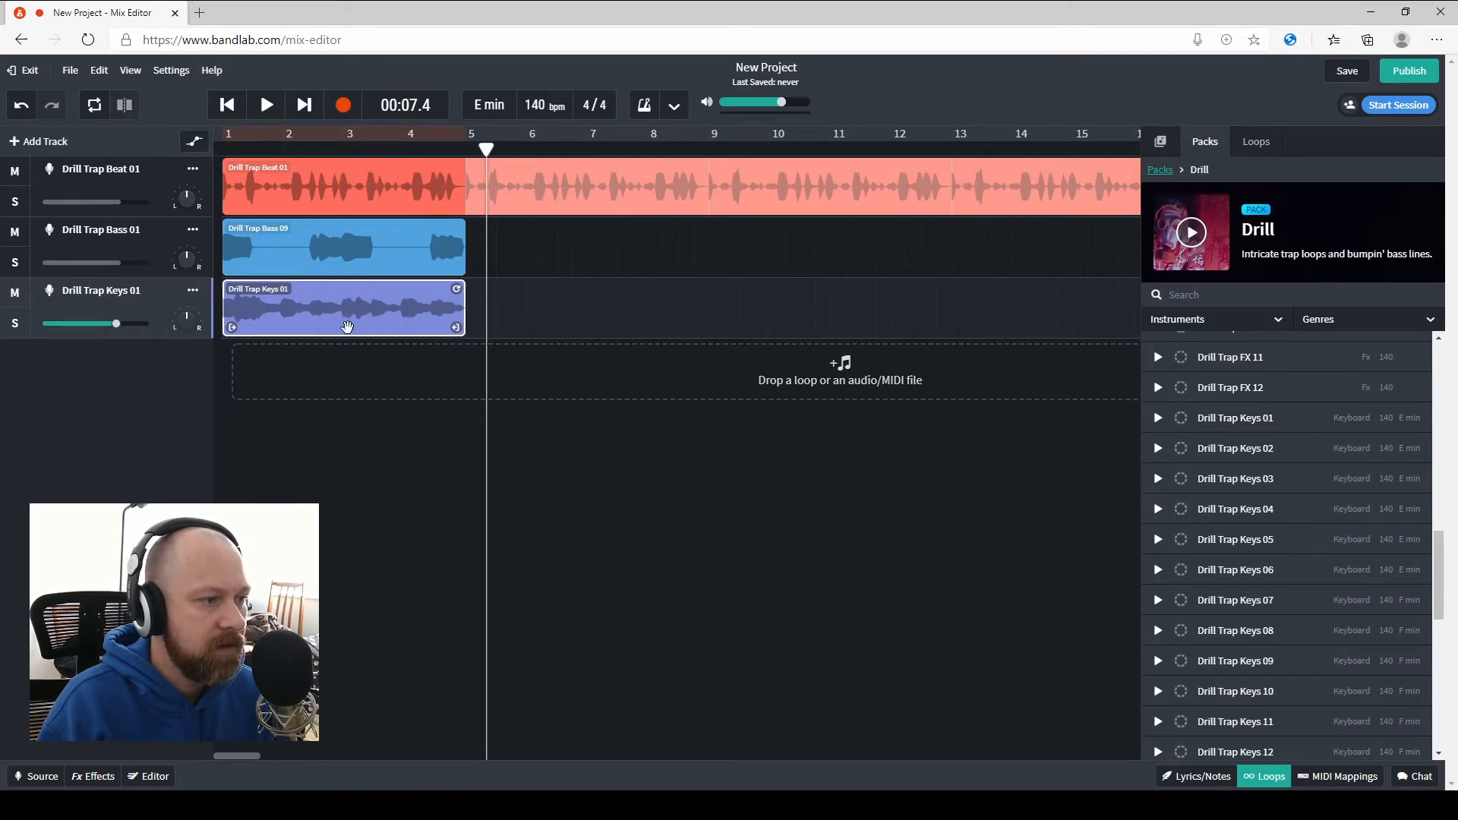
# Play the beat, bass and keys tracks together from the start, and stop at about bar 9
pyautogui.click(222, 109)
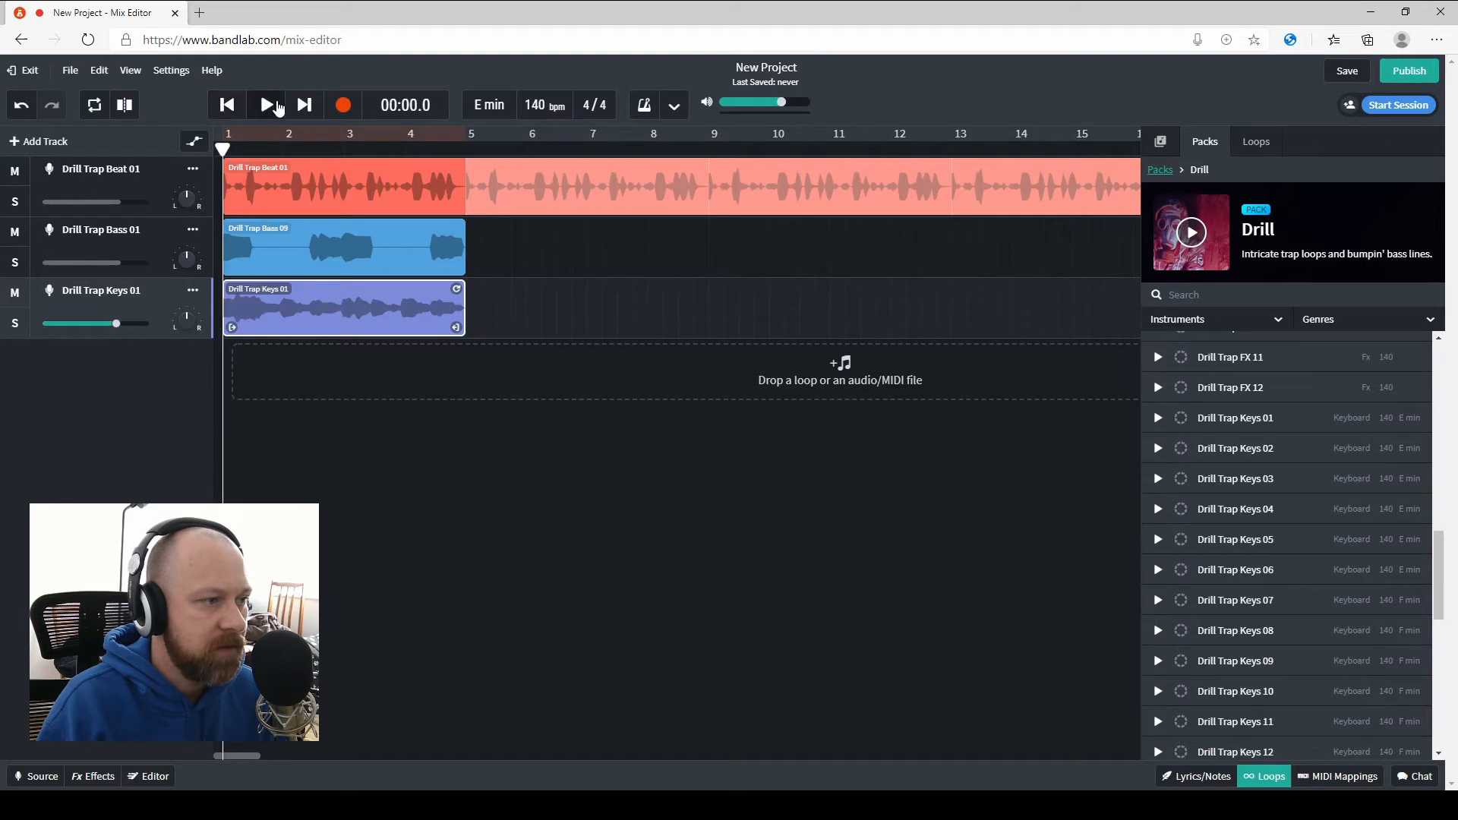
pyautogui.click(270, 107)
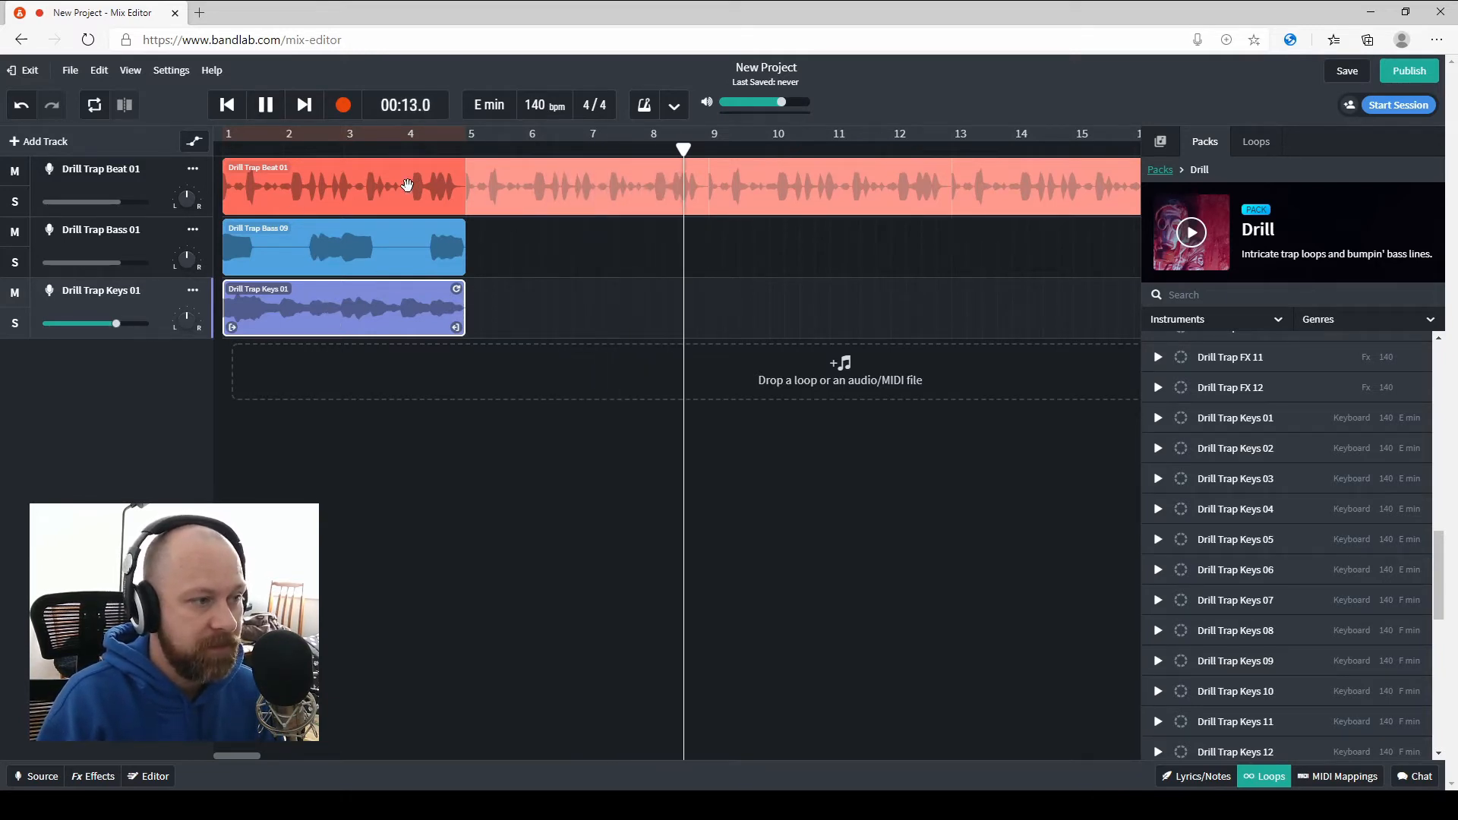
pyautogui.click(272, 107)
# Extend the Drill Trap Bass 09 clip by looping it to about bar 17, hiding the loop library to make room
pyautogui.click(367, 256)
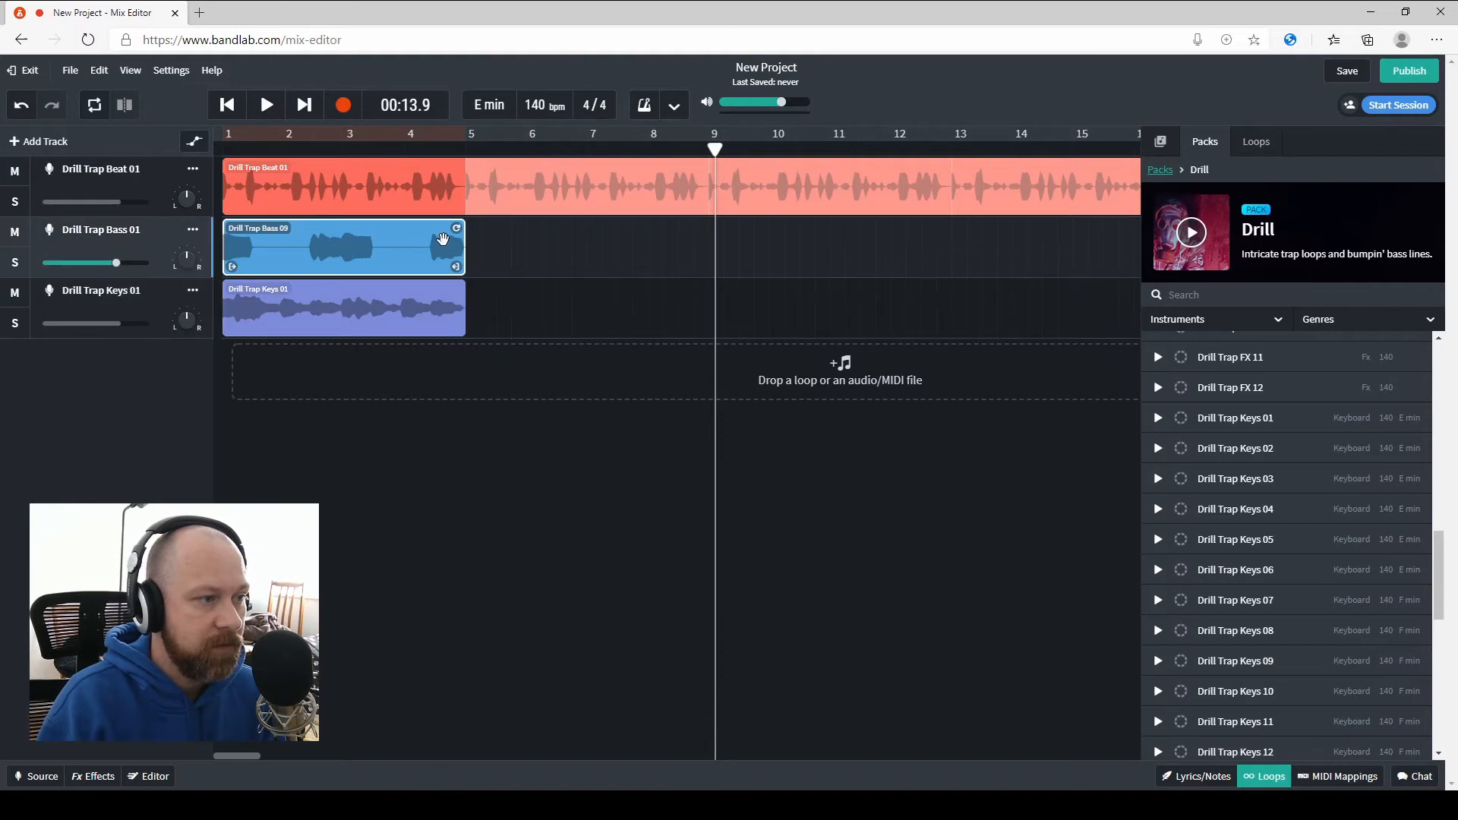
pyautogui.moveTo(461, 225); pyautogui.dragTo(1028, 314)
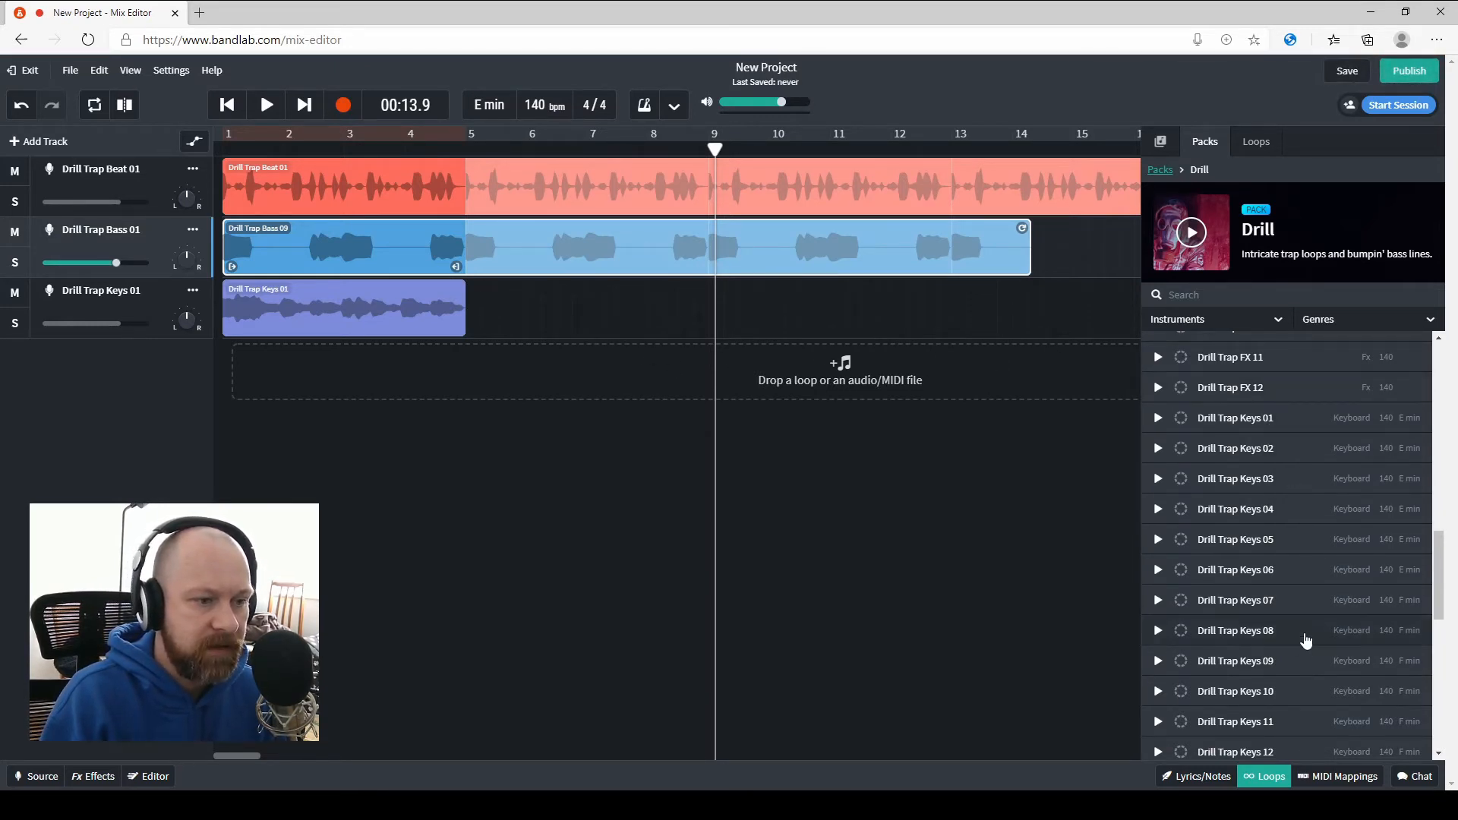
pyautogui.click(1264, 780)
pyautogui.click(1265, 780)
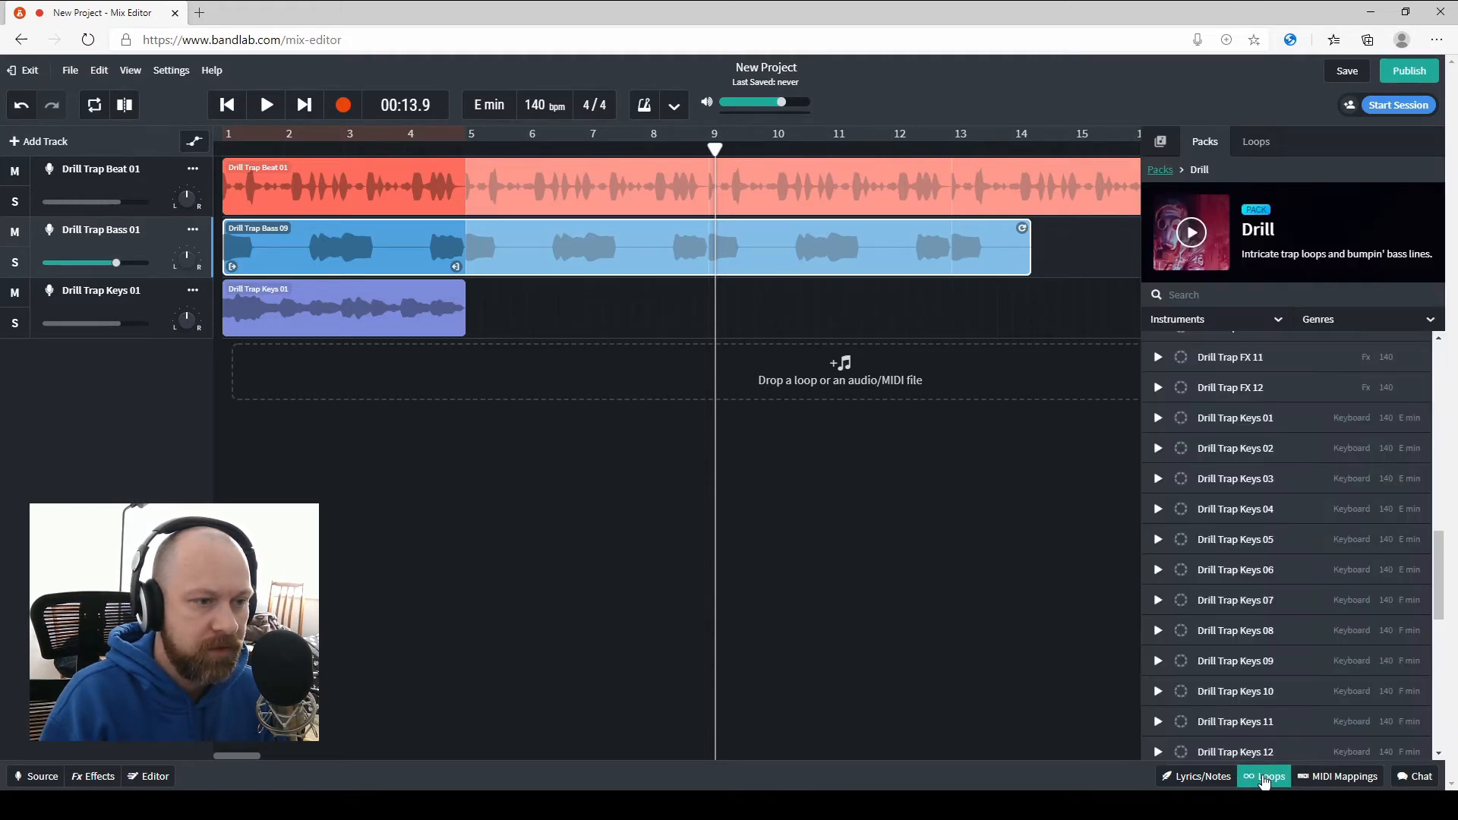
pyautogui.click(1265, 781)
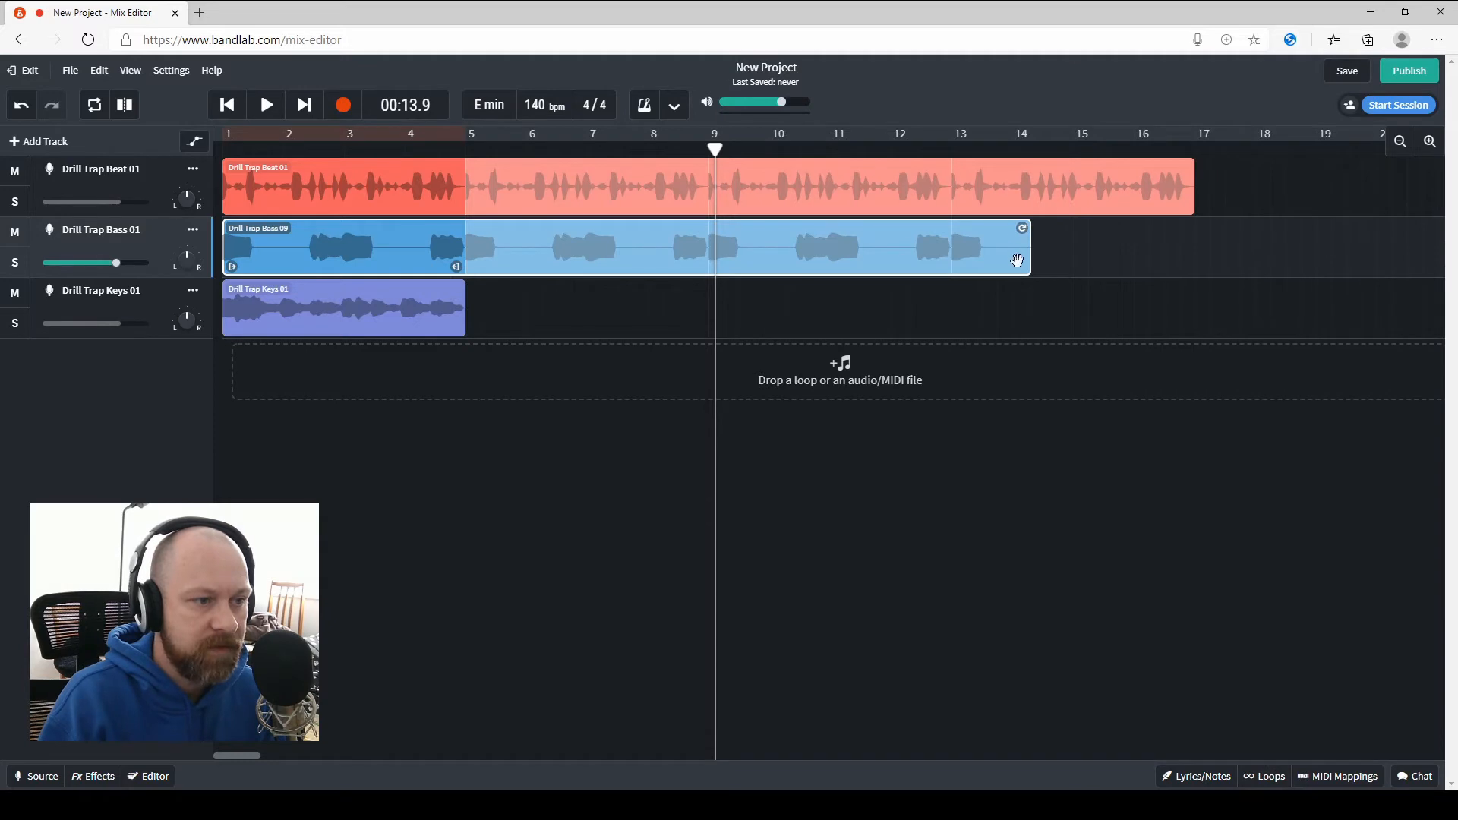
pyautogui.moveTo(1024, 228); pyautogui.dragTo(1189, 318)
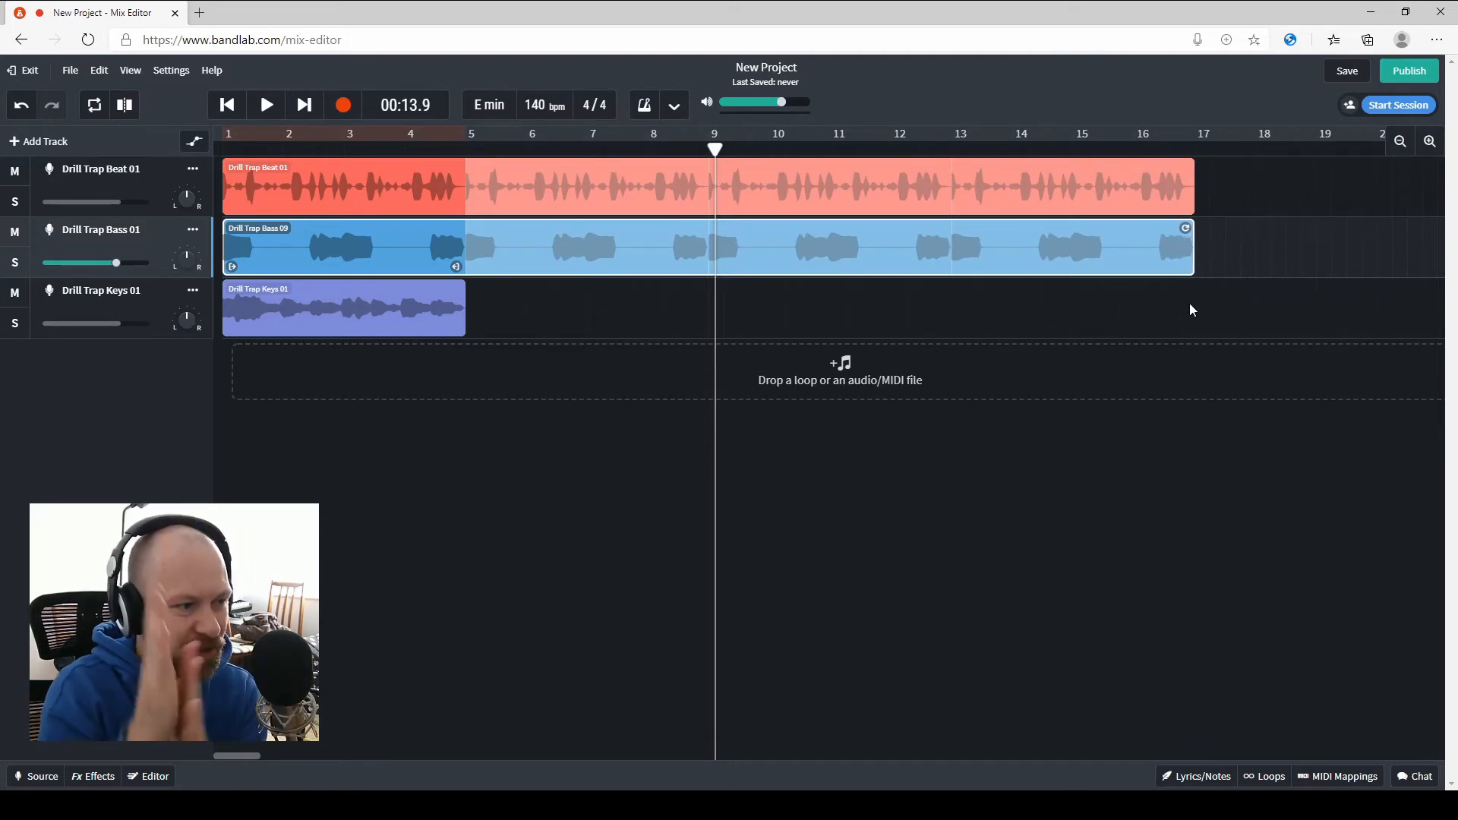
# Extend the Drill Trap Keys 01 clip by looping it to about bar 17, and return the playhead to the start
pyautogui.click(444, 296)
pyautogui.moveTo(457, 289); pyautogui.dragTo(1187, 382)
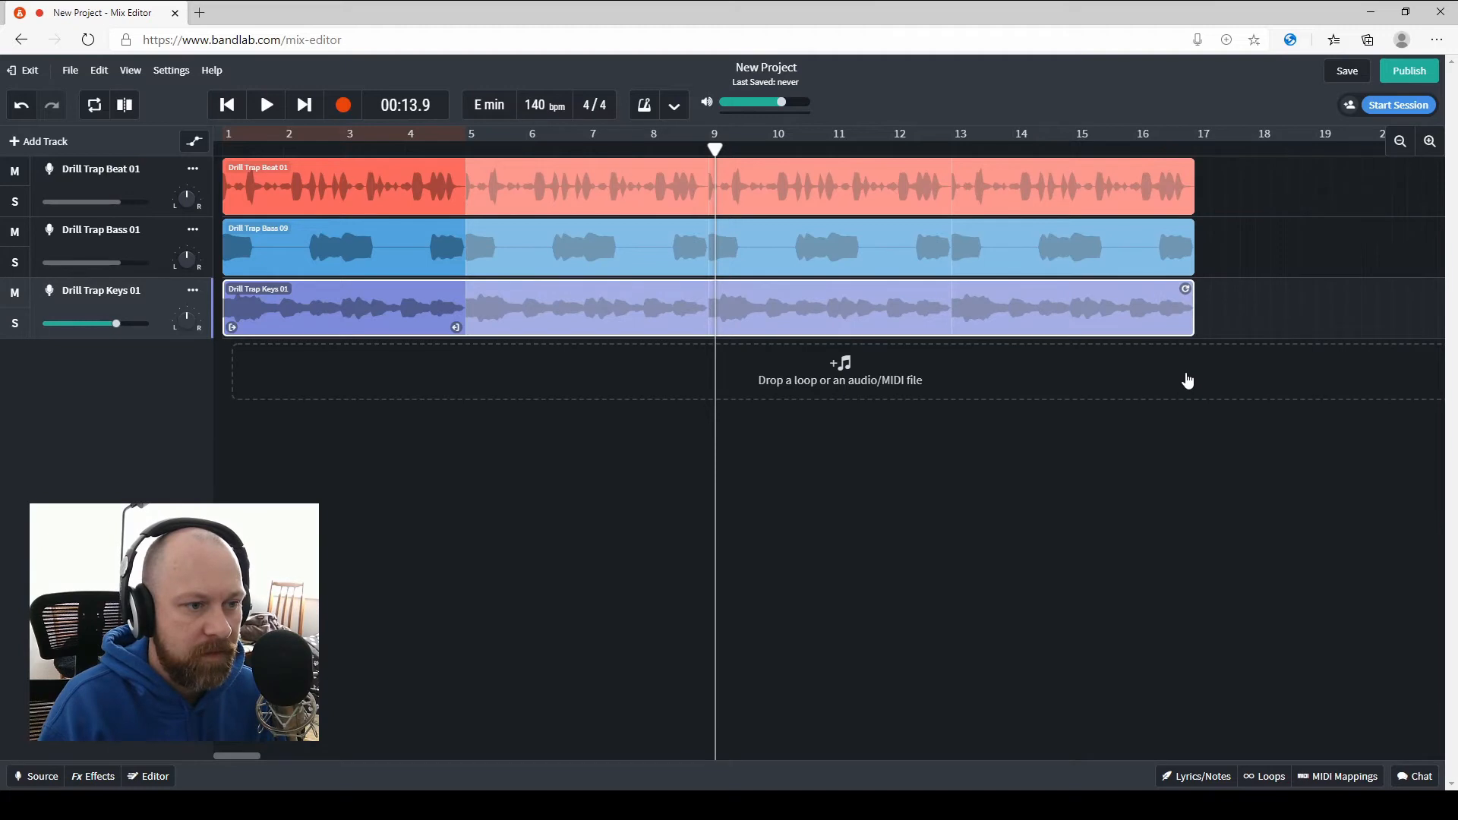
pyautogui.click(226, 105)
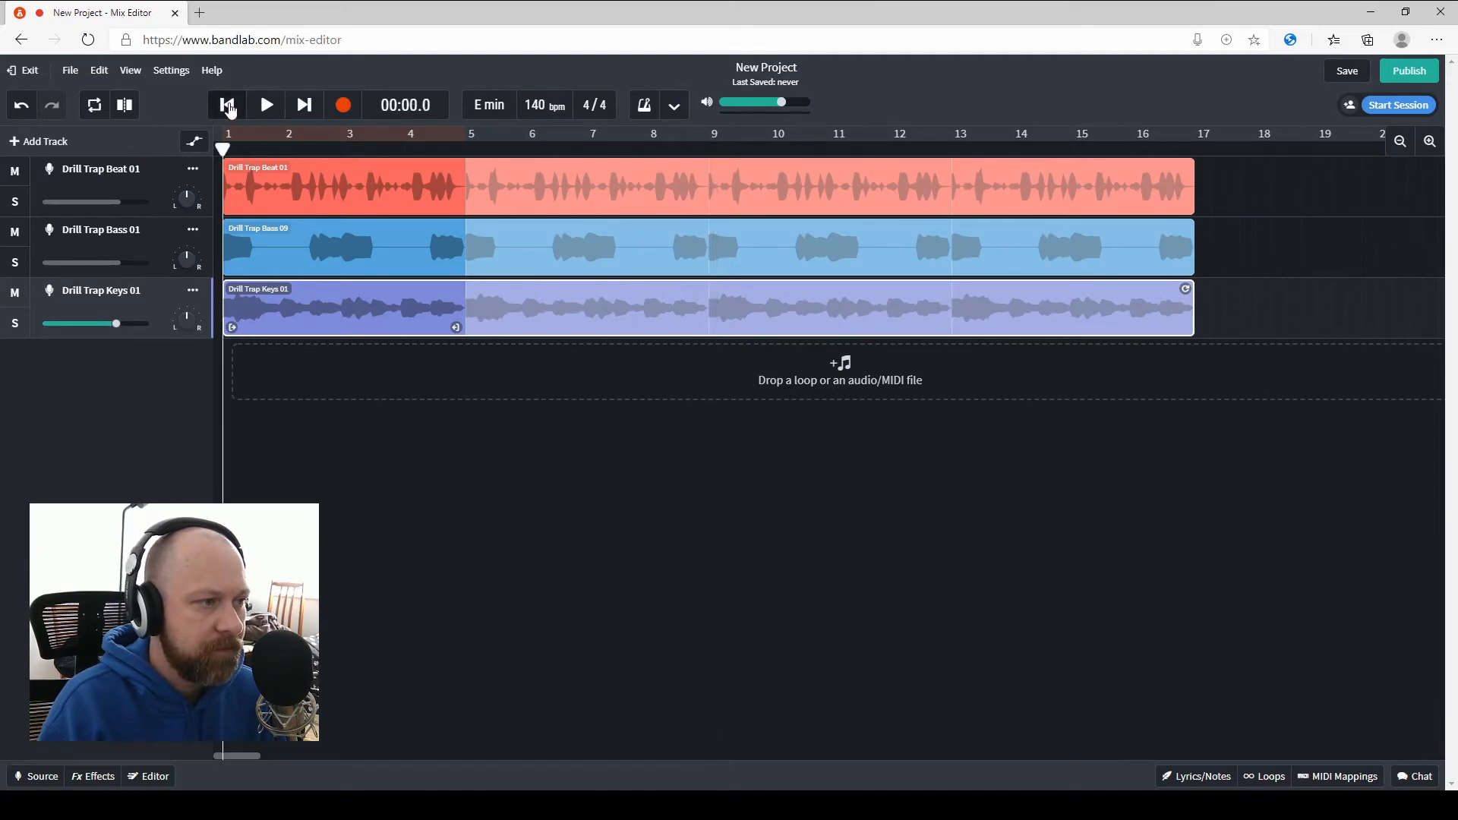
# Reopen the loop library and preview the Drill Trap Synth 05 loop
pyautogui.click(1276, 776)
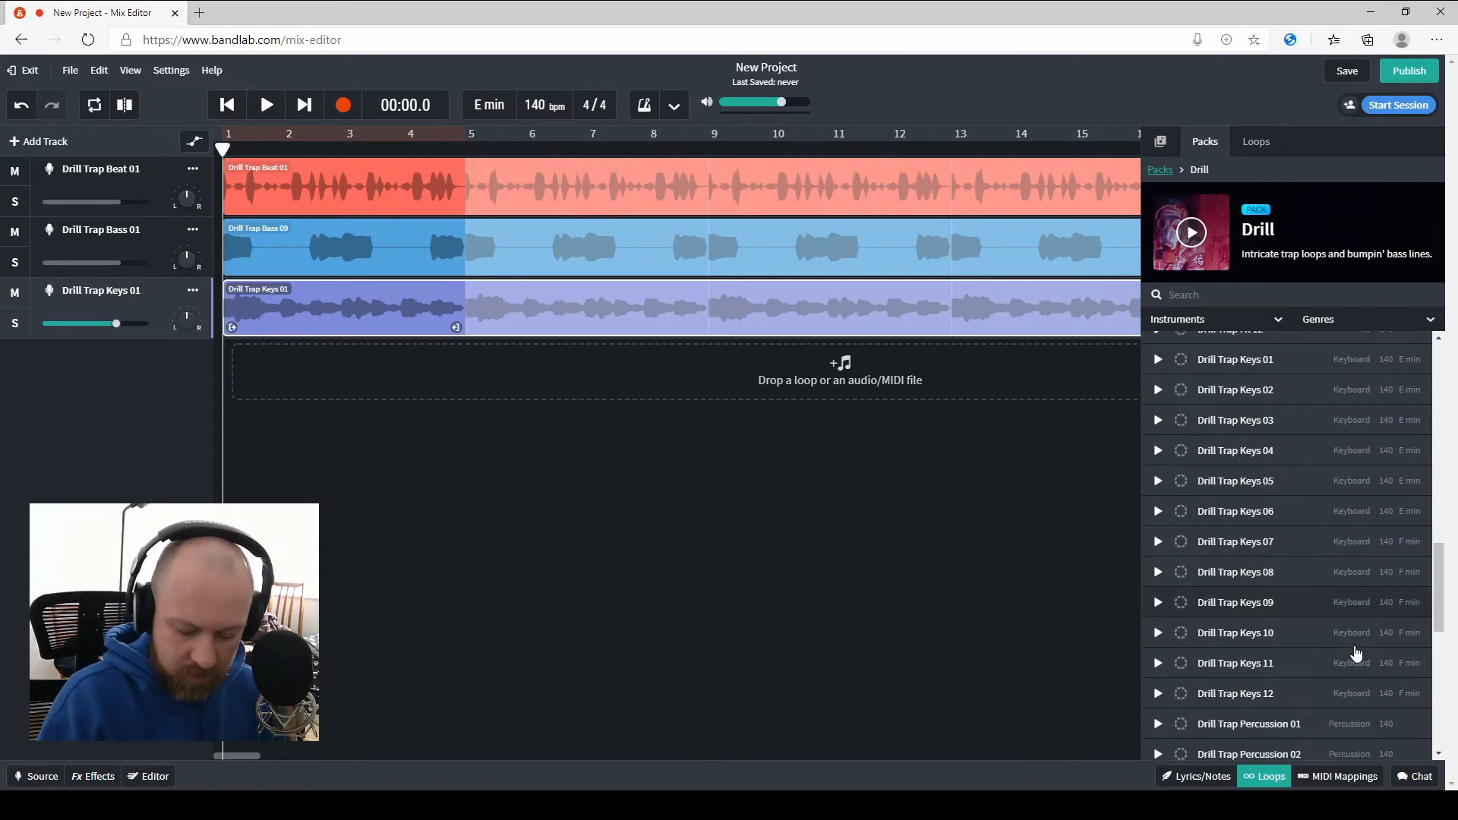
pyautogui.scroll(-7, 1357, 653)
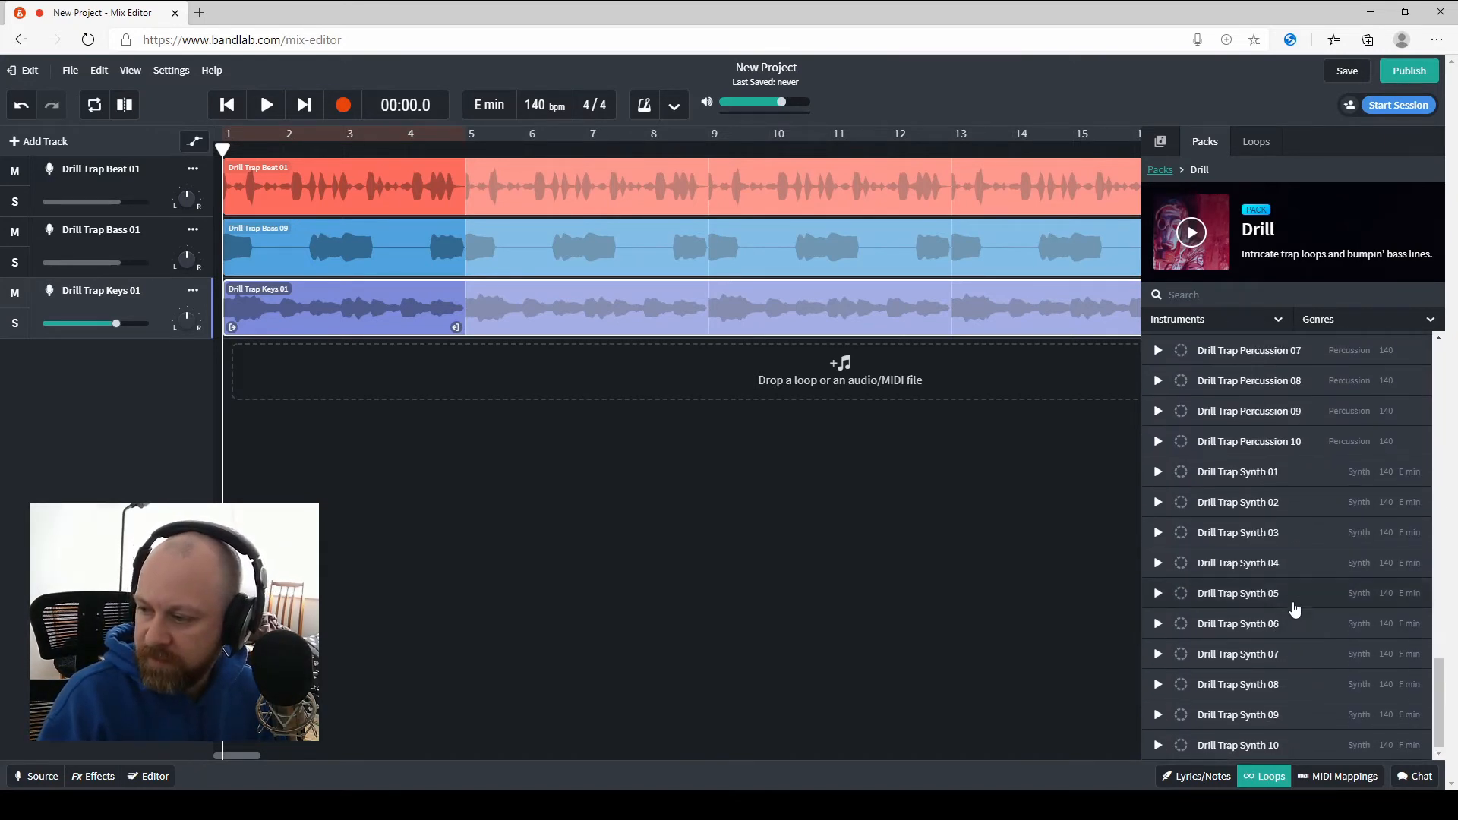
pyautogui.click(1159, 594)
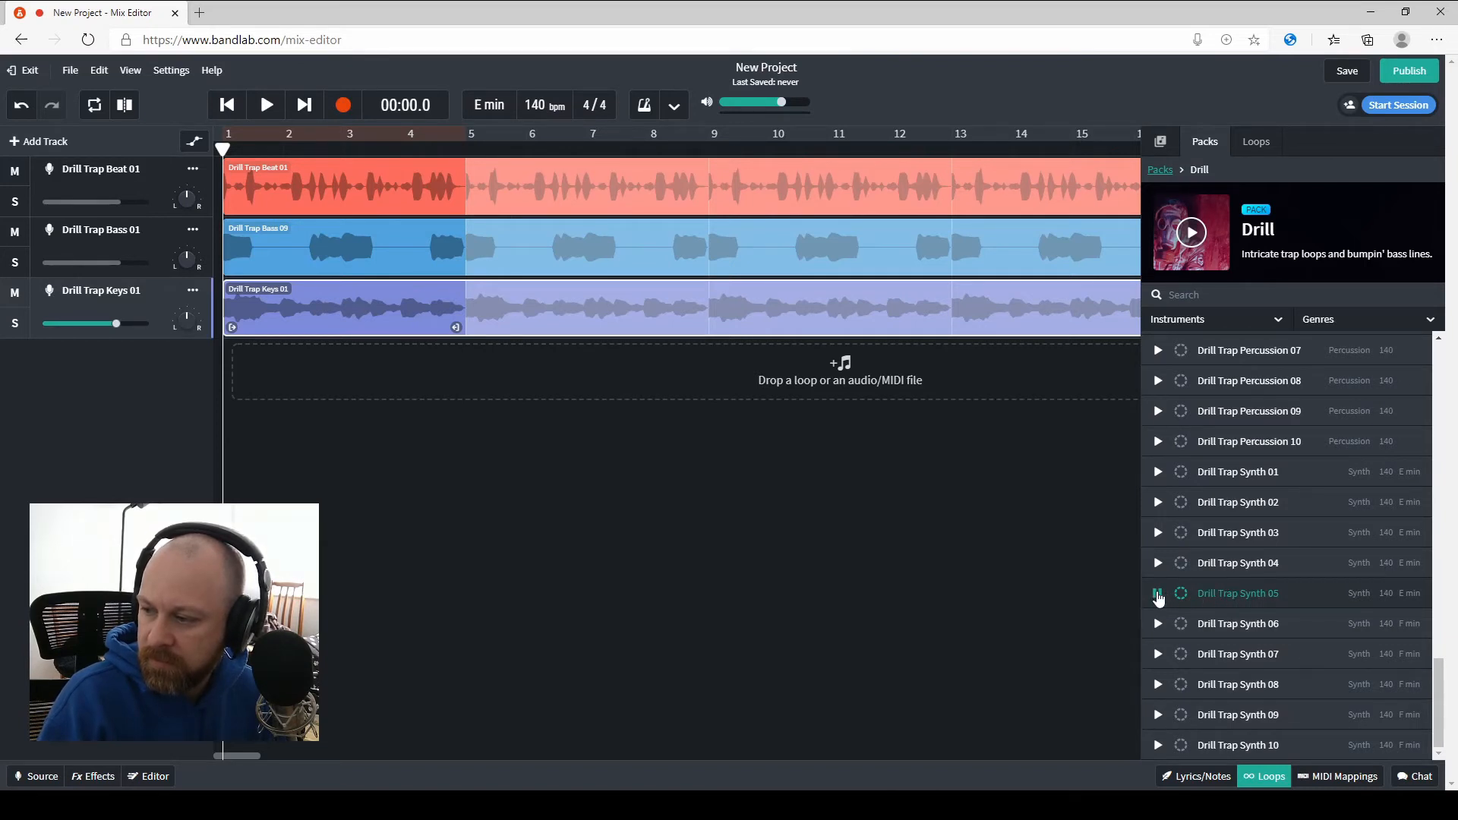
pyautogui.click(1159, 596)
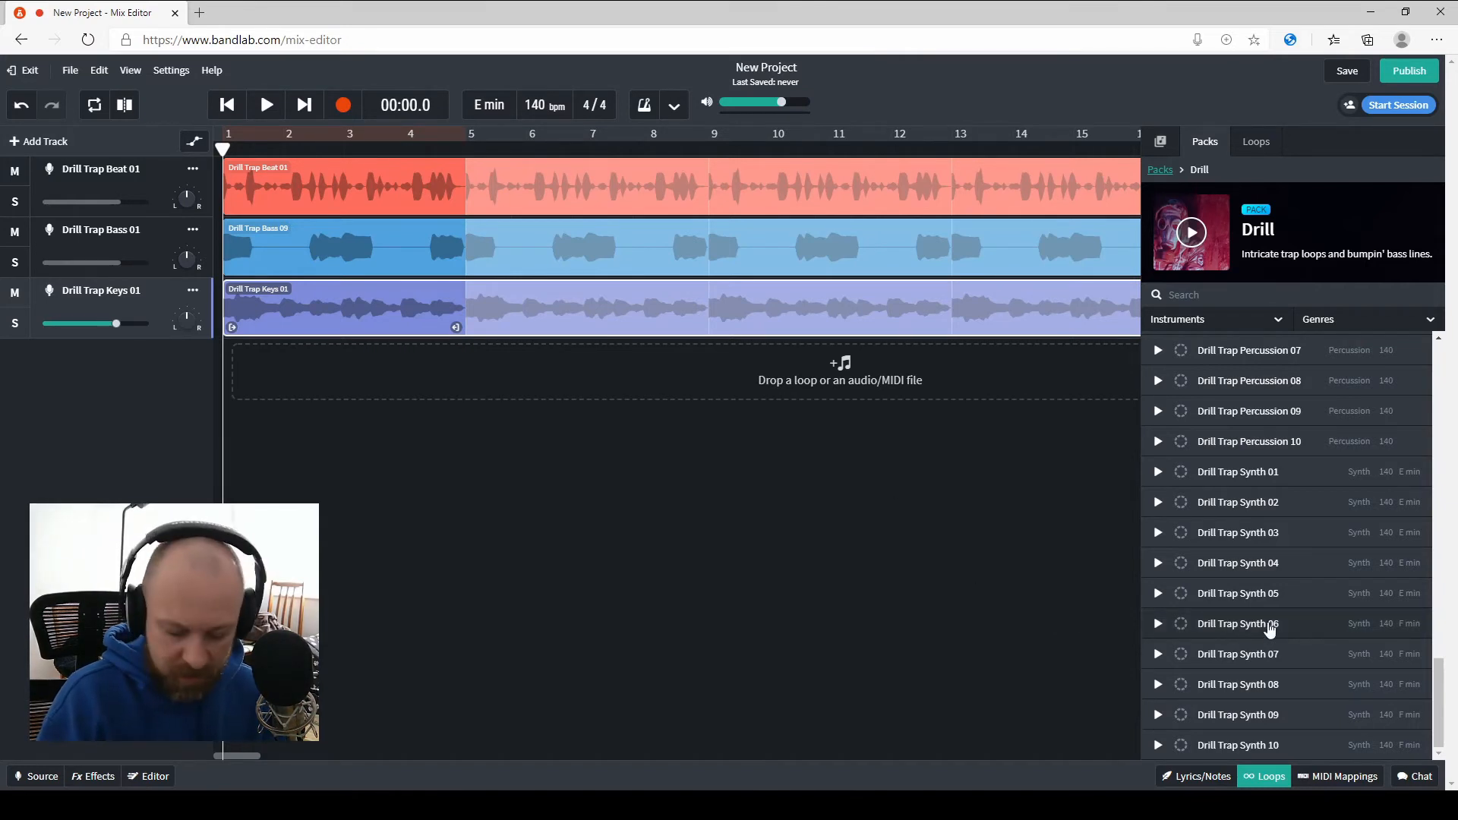
# Add the Drill Trap Synth 10 loop as a new track with its clip at bar 6, and set the playhead to about 00:06
pyautogui.moveTo(1235, 748); pyautogui.dragTo(548, 364)
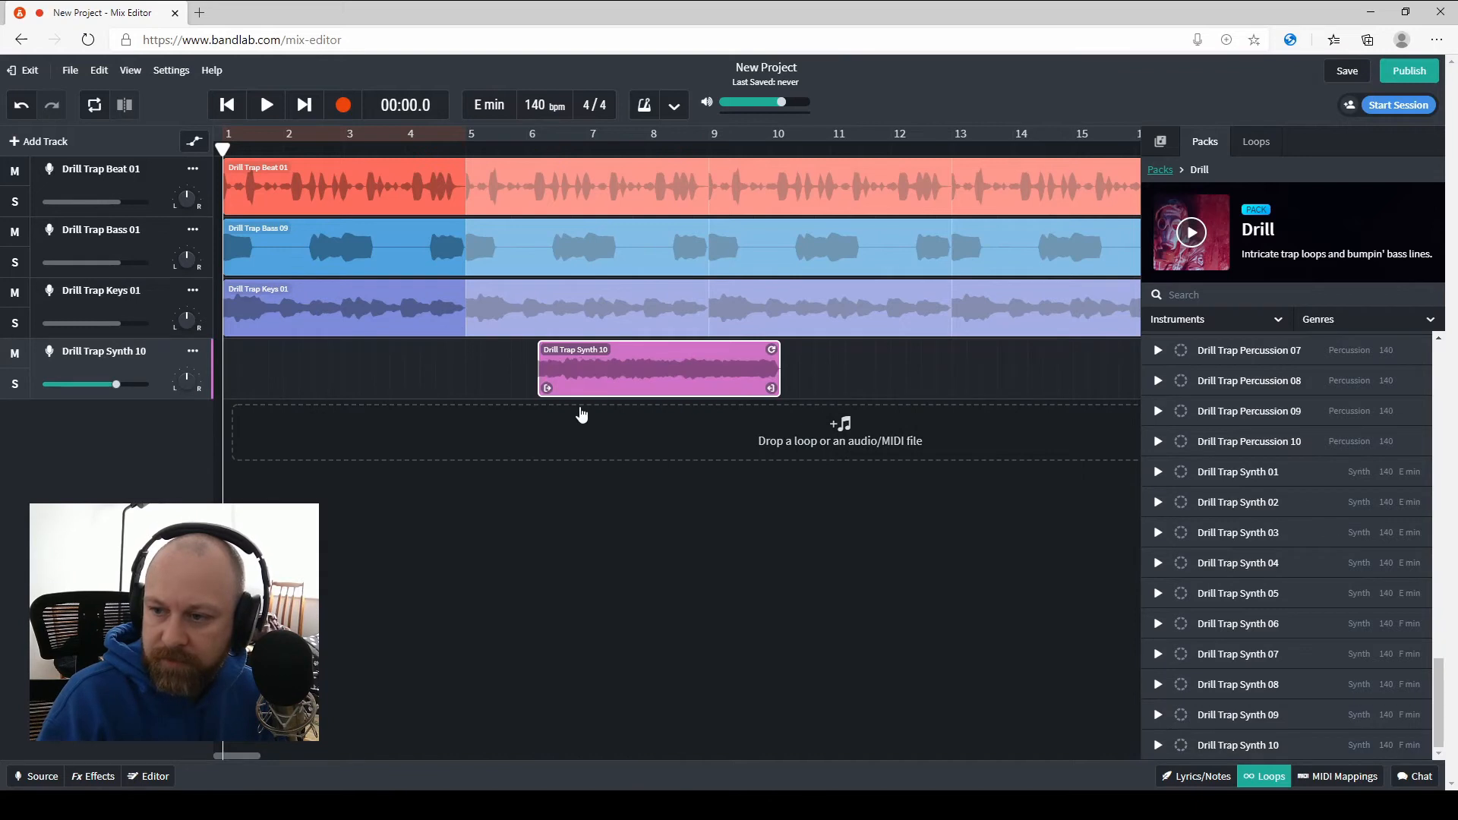
pyautogui.moveTo(645, 373); pyautogui.dragTo(628, 371)
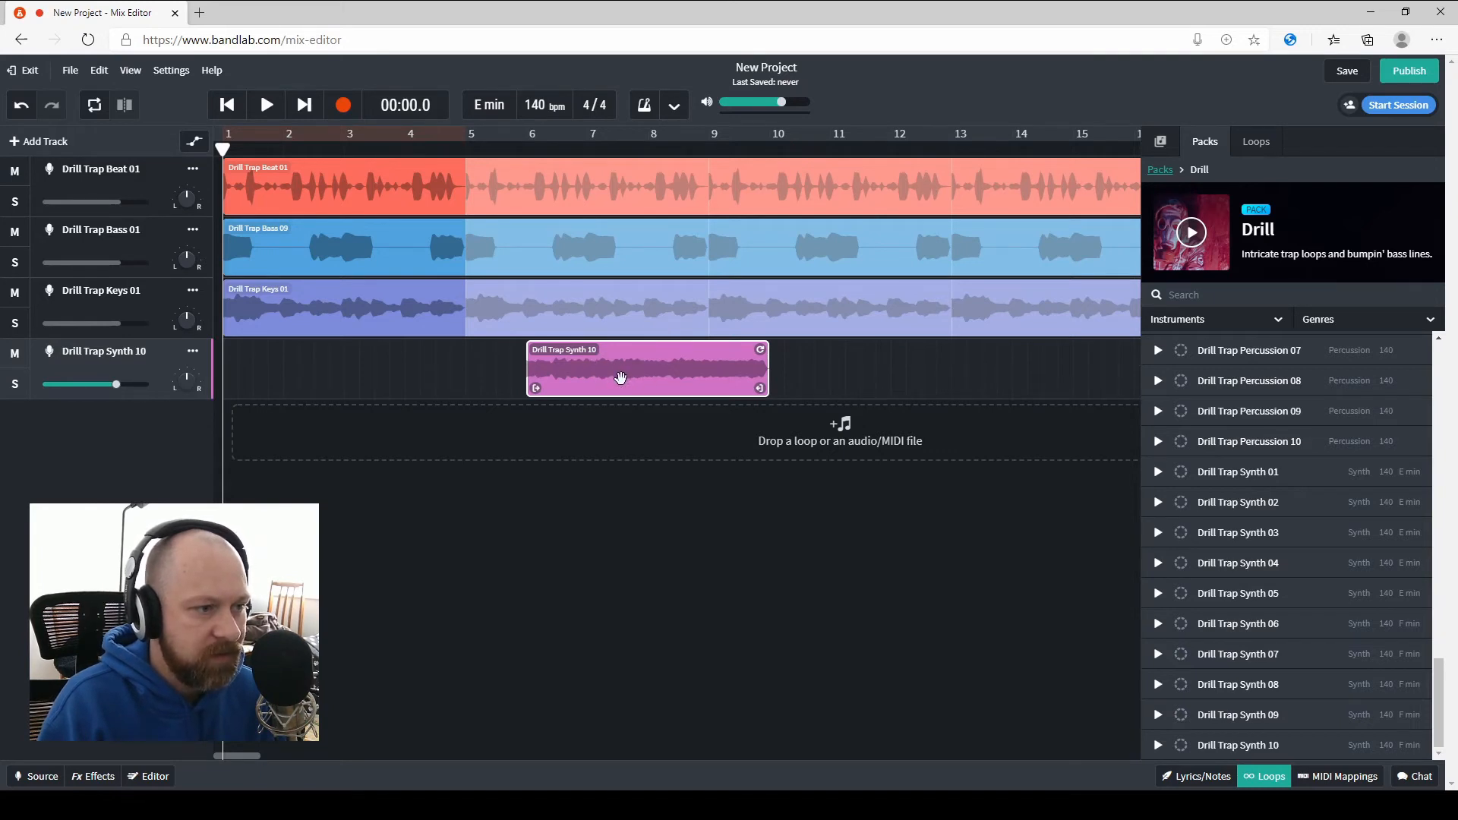
pyautogui.click(439, 152)
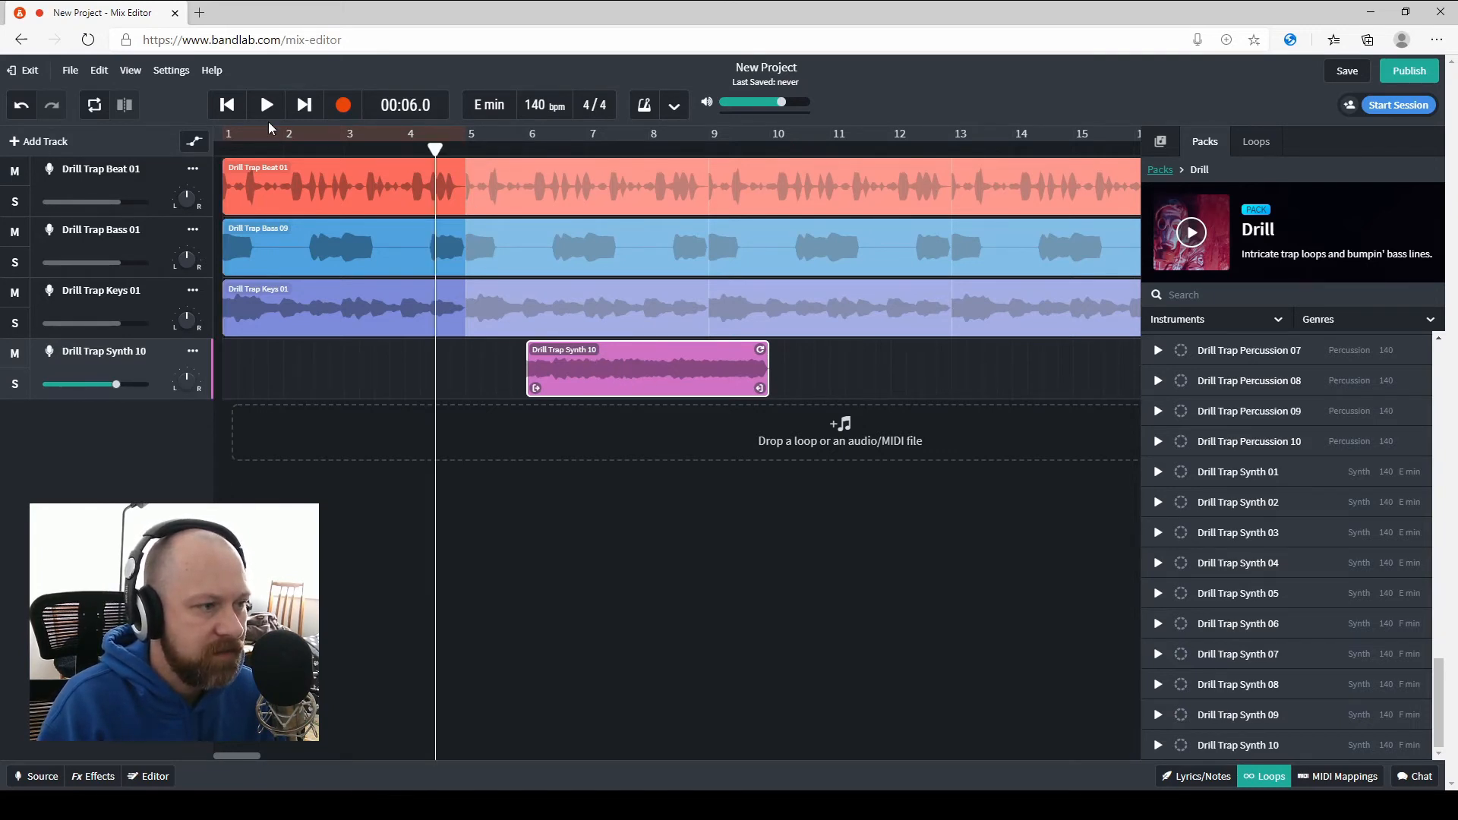
# Audition the arrangement from about 00:06, and move the Drill Trap Synth 10 and Drill Trap Beat 01 clips to start at bar 9
pyautogui.click(267, 105)
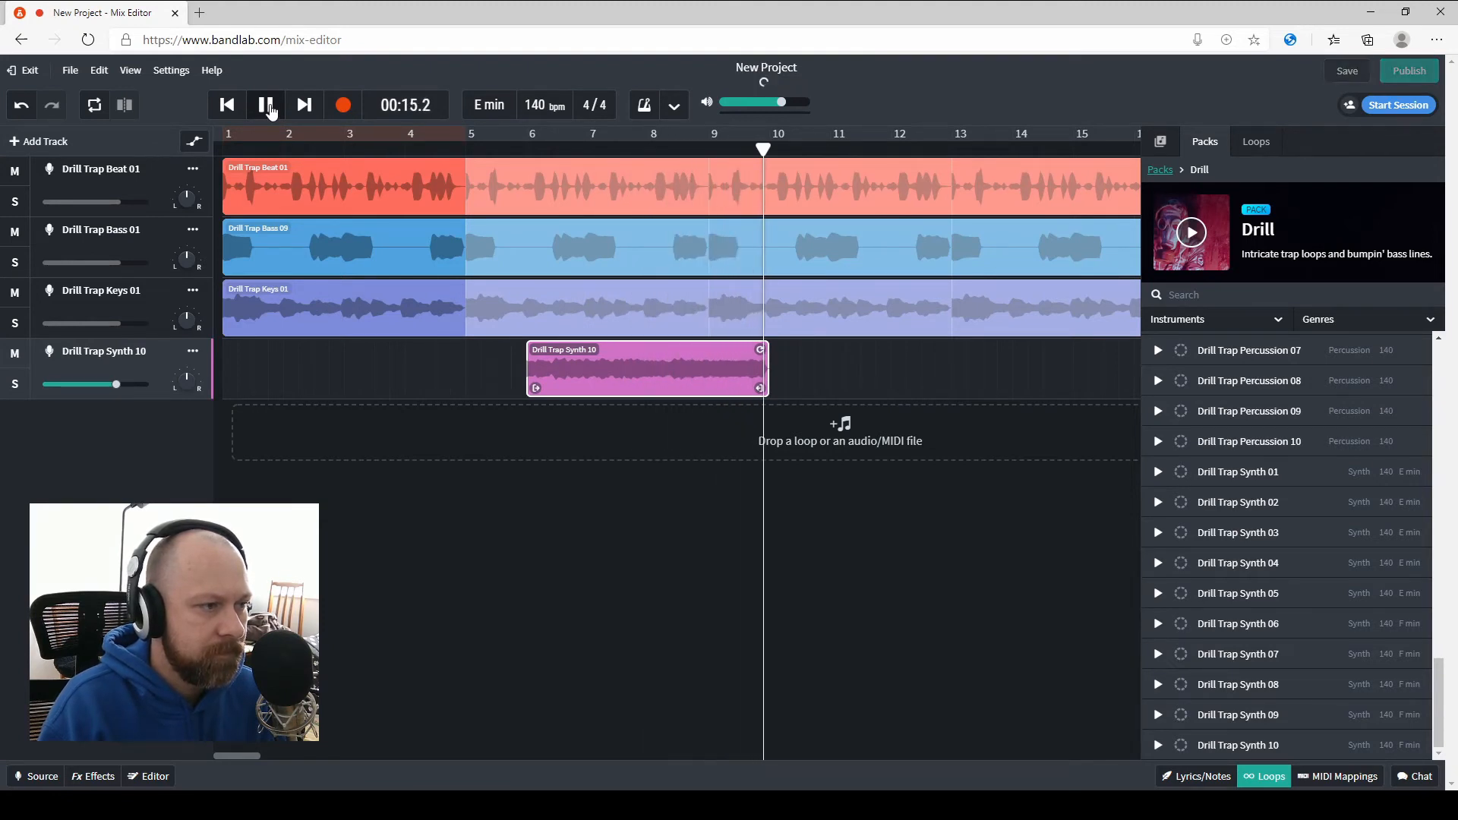
pyautogui.click(271, 111)
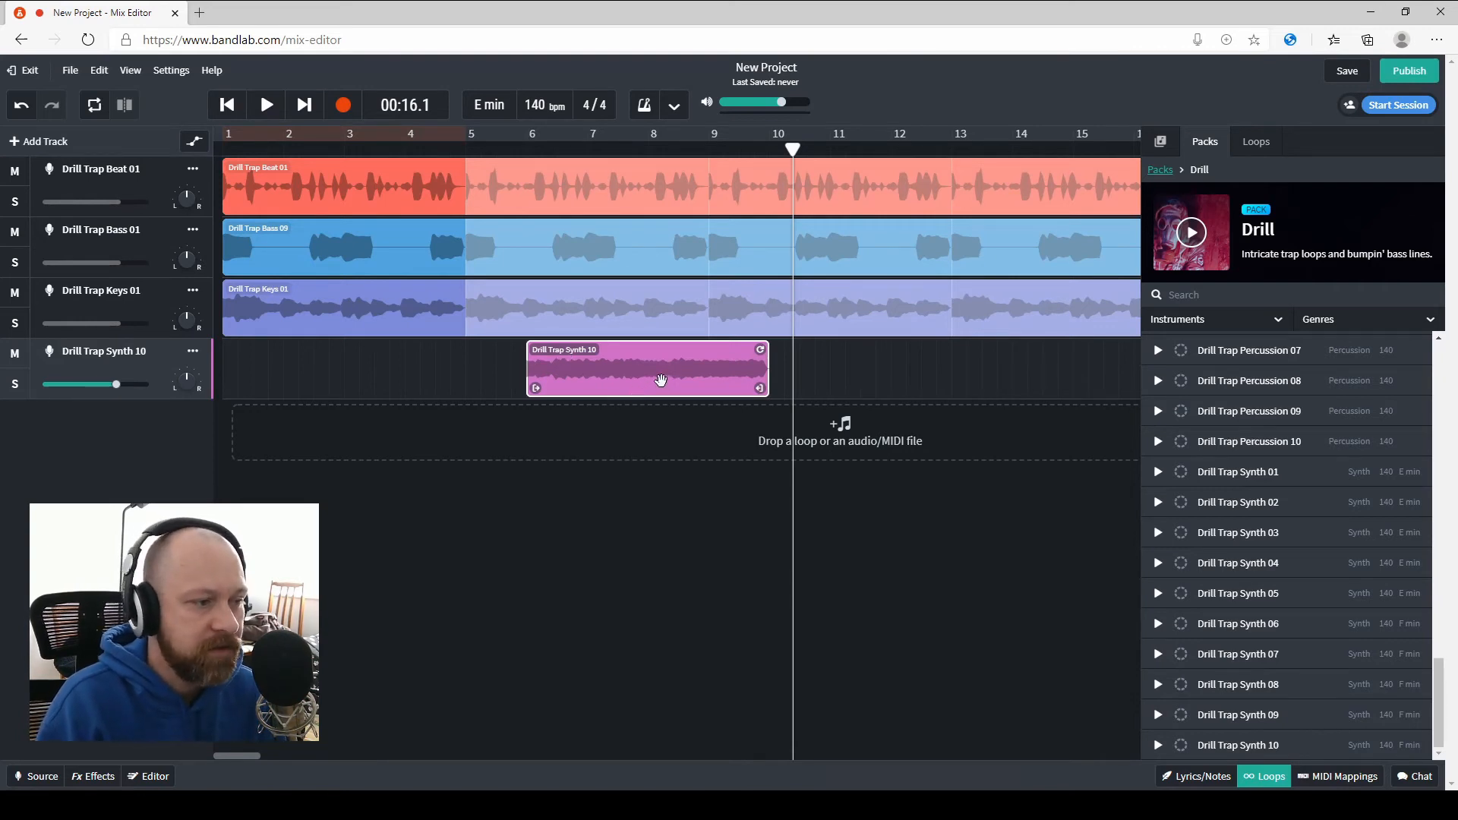
pyautogui.moveTo(658, 378); pyautogui.dragTo(823, 390)
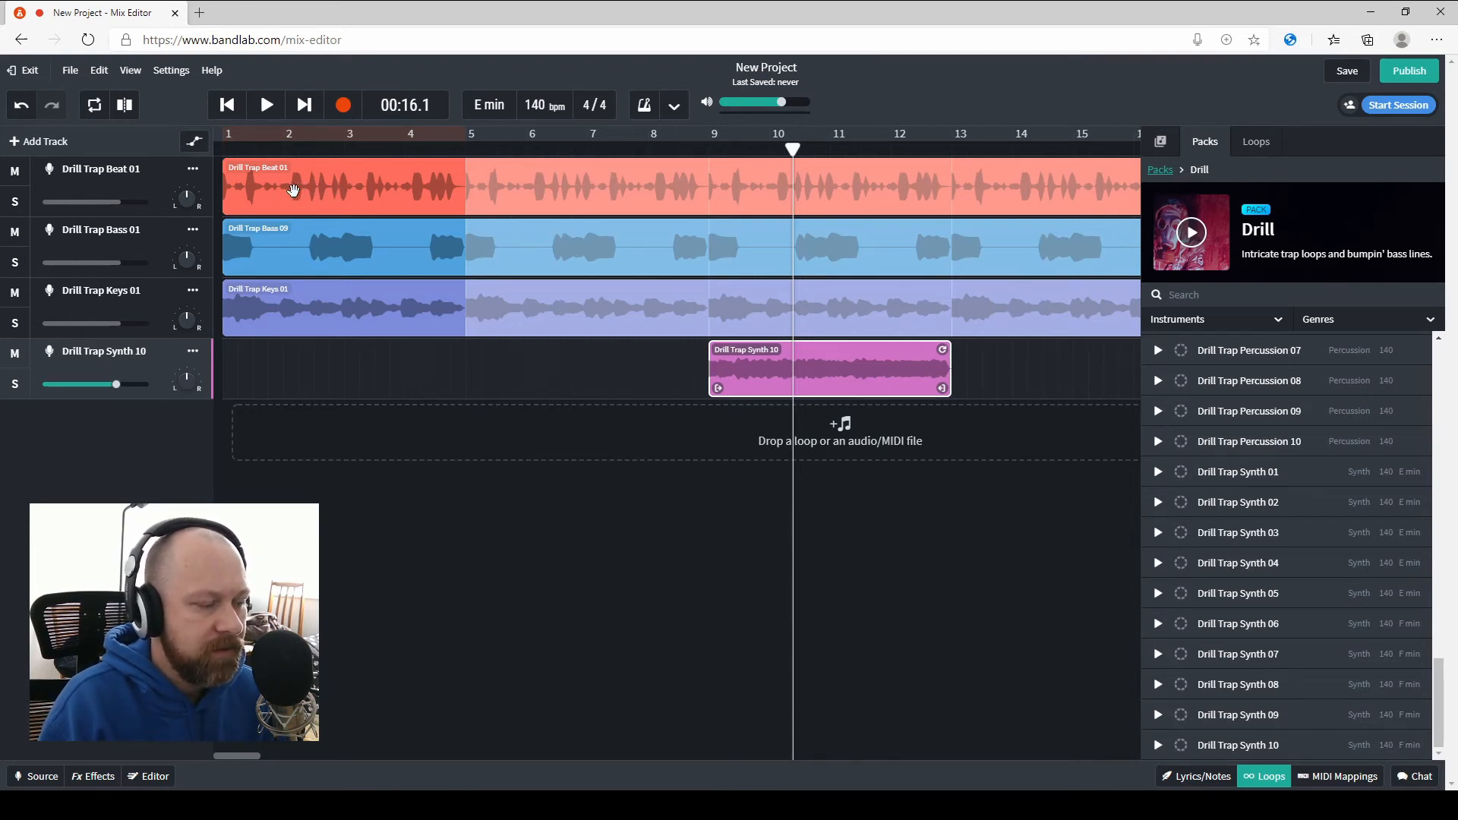
pyautogui.moveTo(281, 189); pyautogui.dragTo(768, 207)
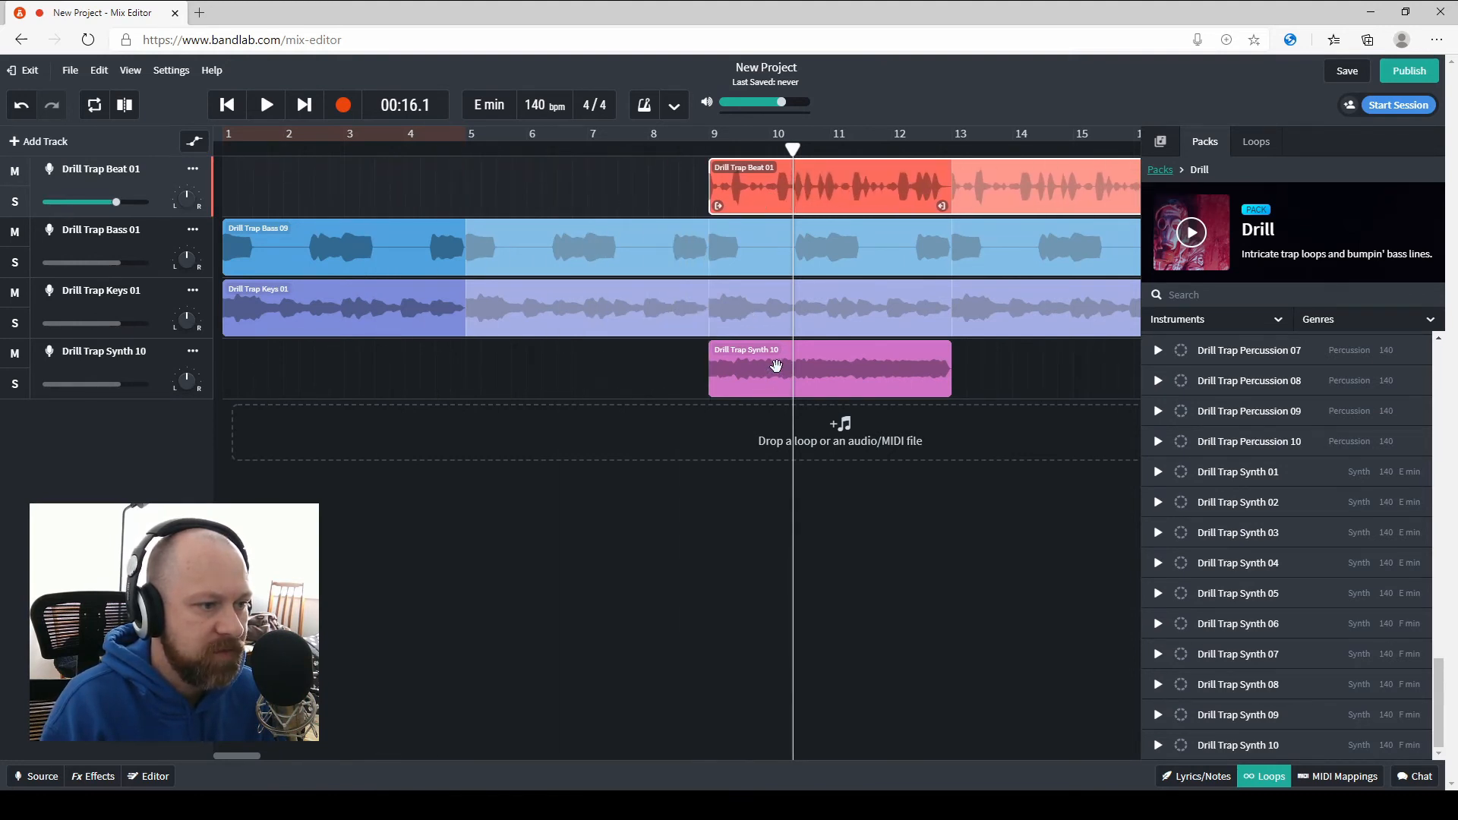
# Play the rearranged intro from the start of the timeline until just past bar 5
pyautogui.moveTo(456, 158); pyautogui.dragTo(215, 163)
pyautogui.click(275, 108)
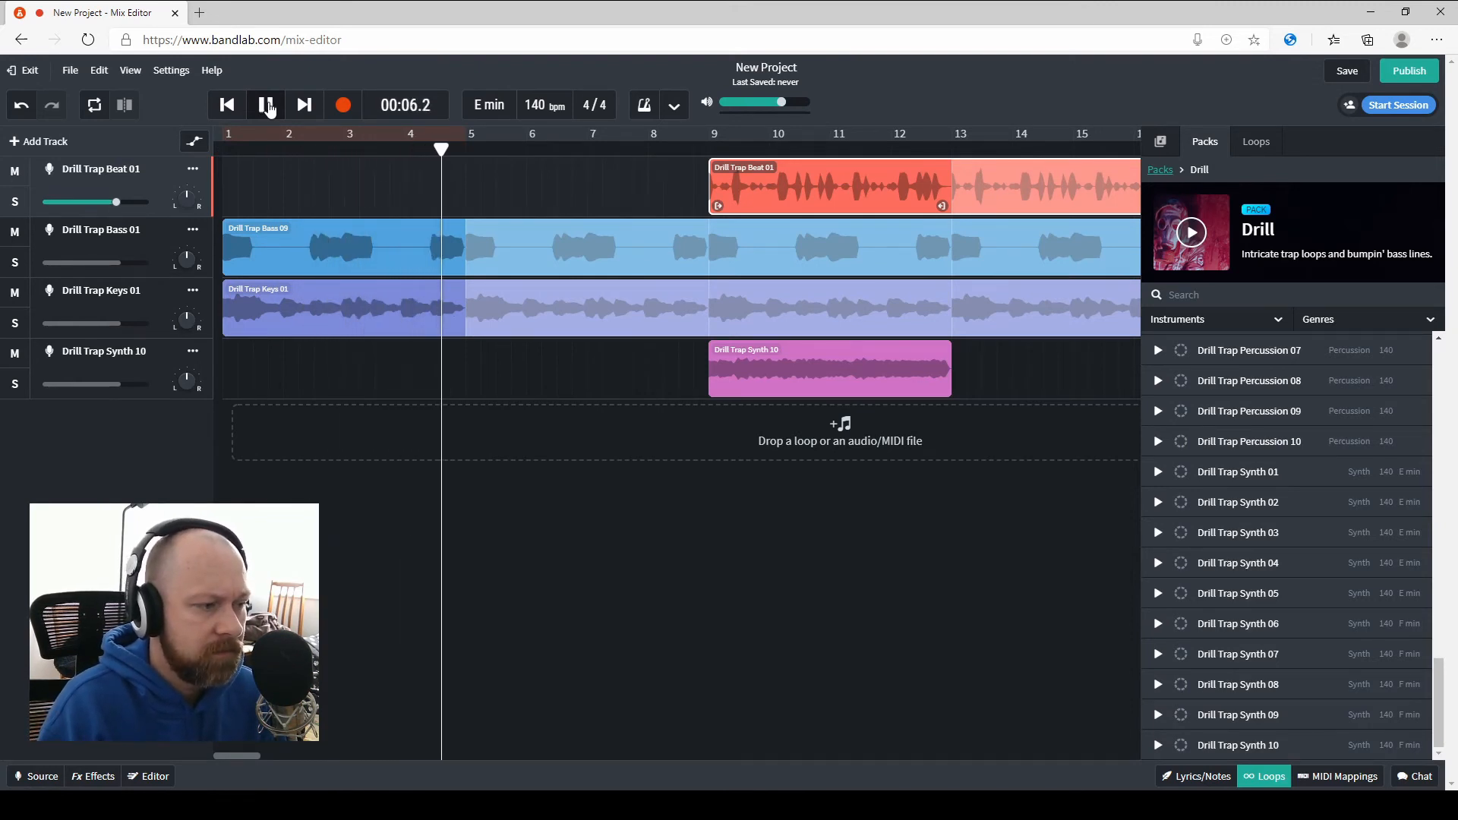
pyautogui.click(271, 109)
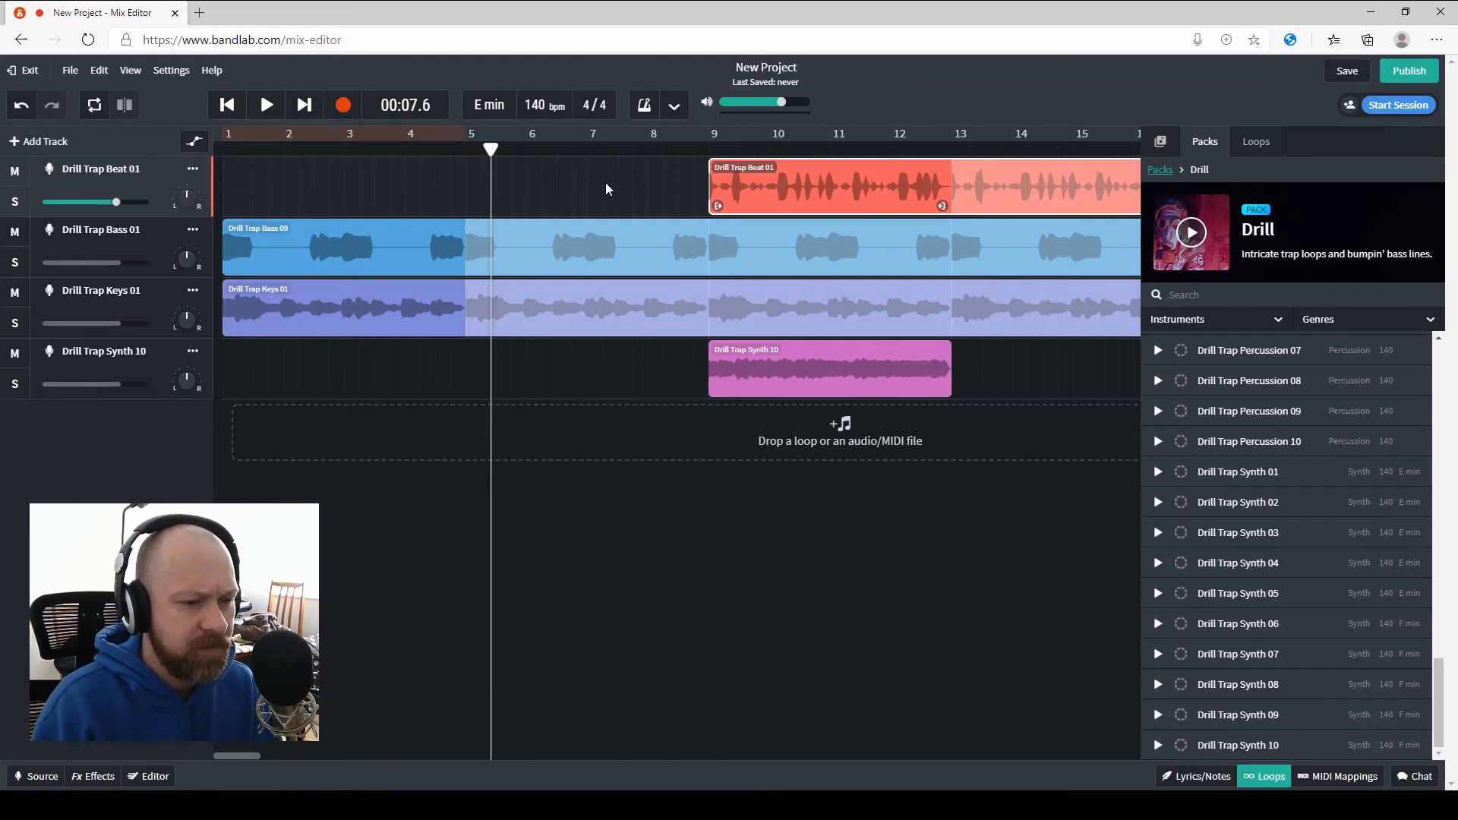
# Preview the Drill Trap Percussion 03, 04, 05 and 06 loops in the Drill pack
pyautogui.scroll(1, 1282, 516)
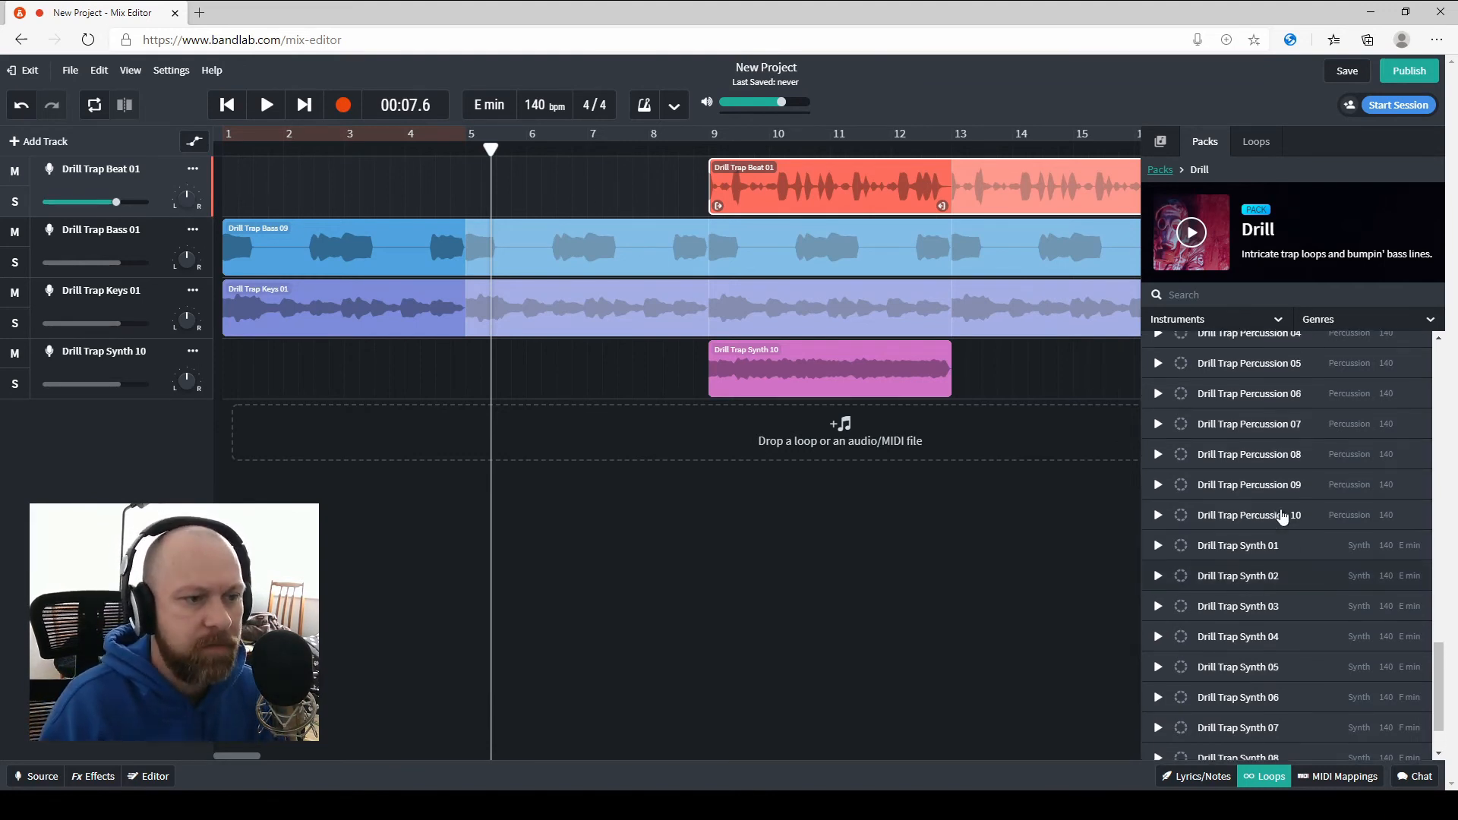
pyautogui.scroll(3, 1284, 515)
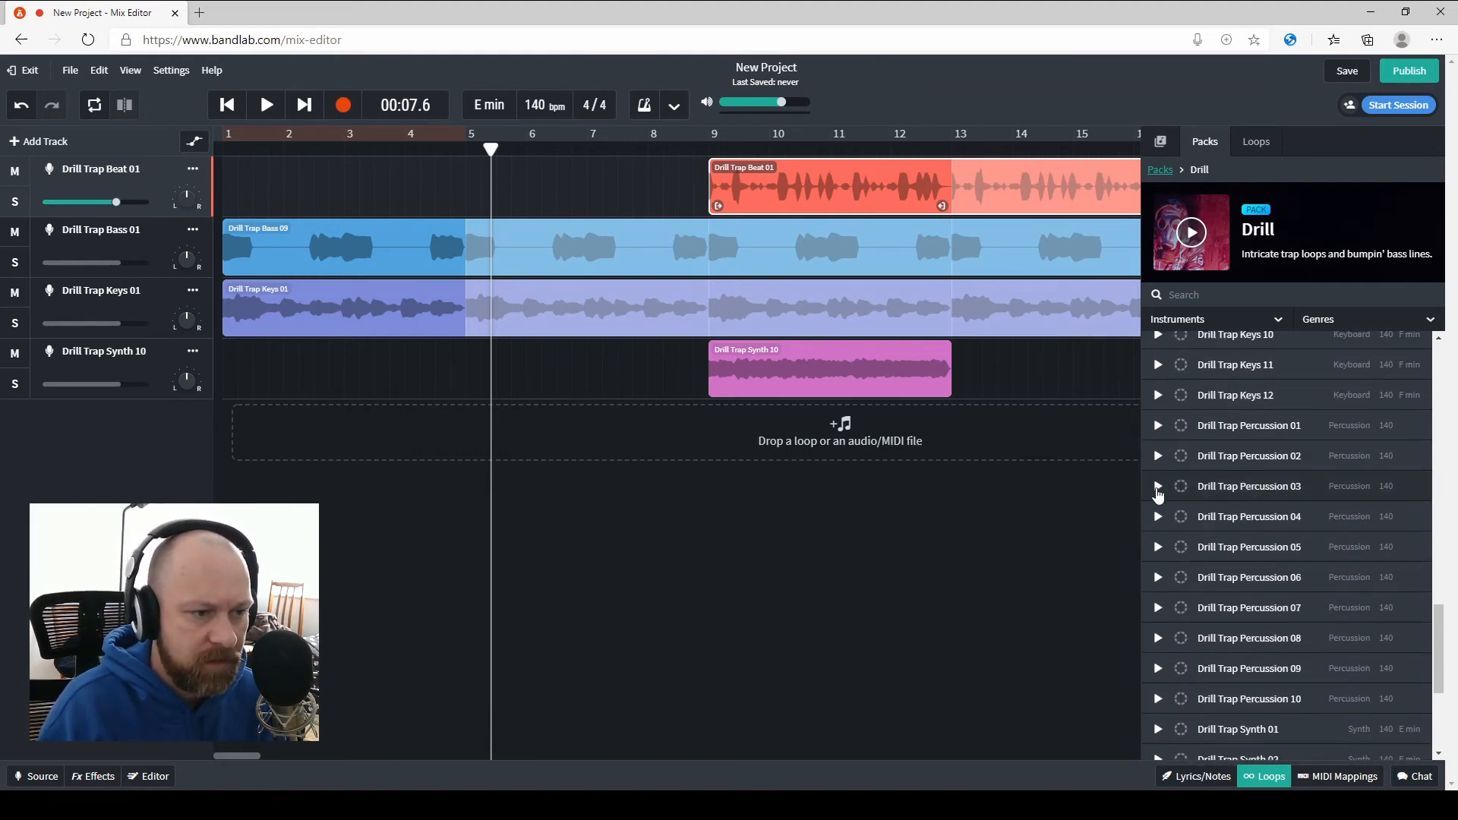
pyautogui.click(1158, 487)
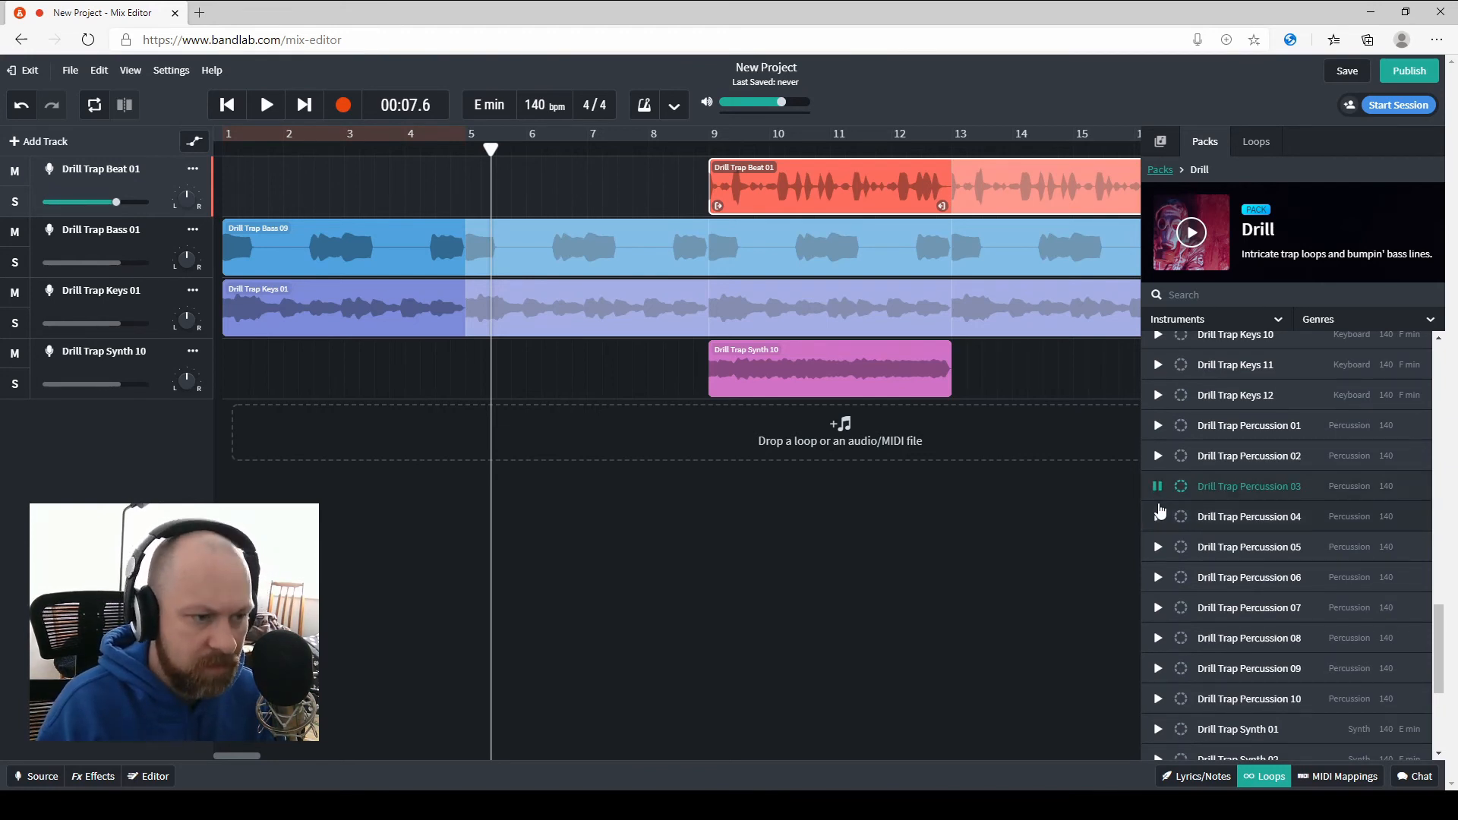
pyautogui.click(1158, 517)
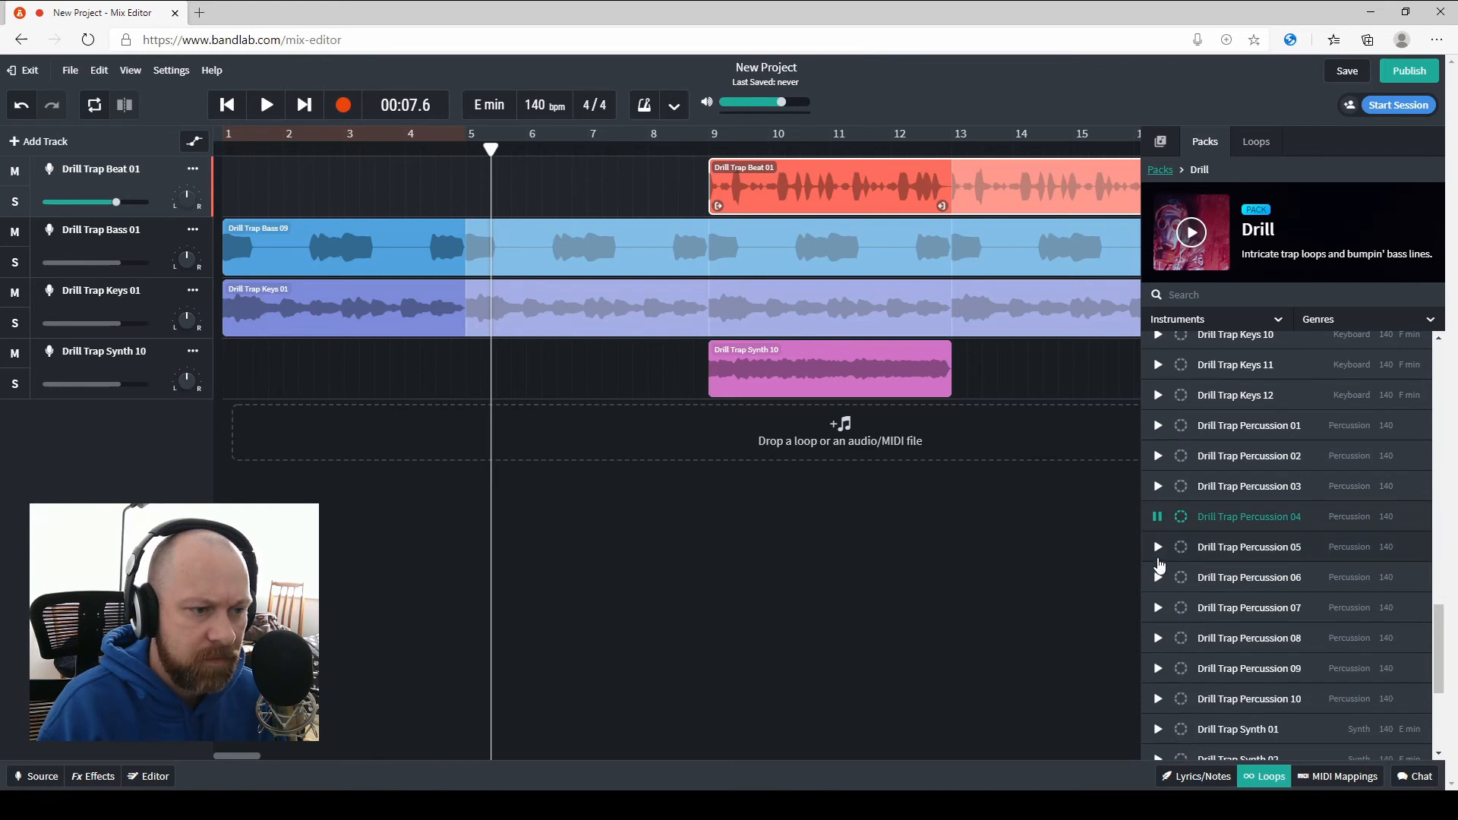
pyautogui.click(1158, 547)
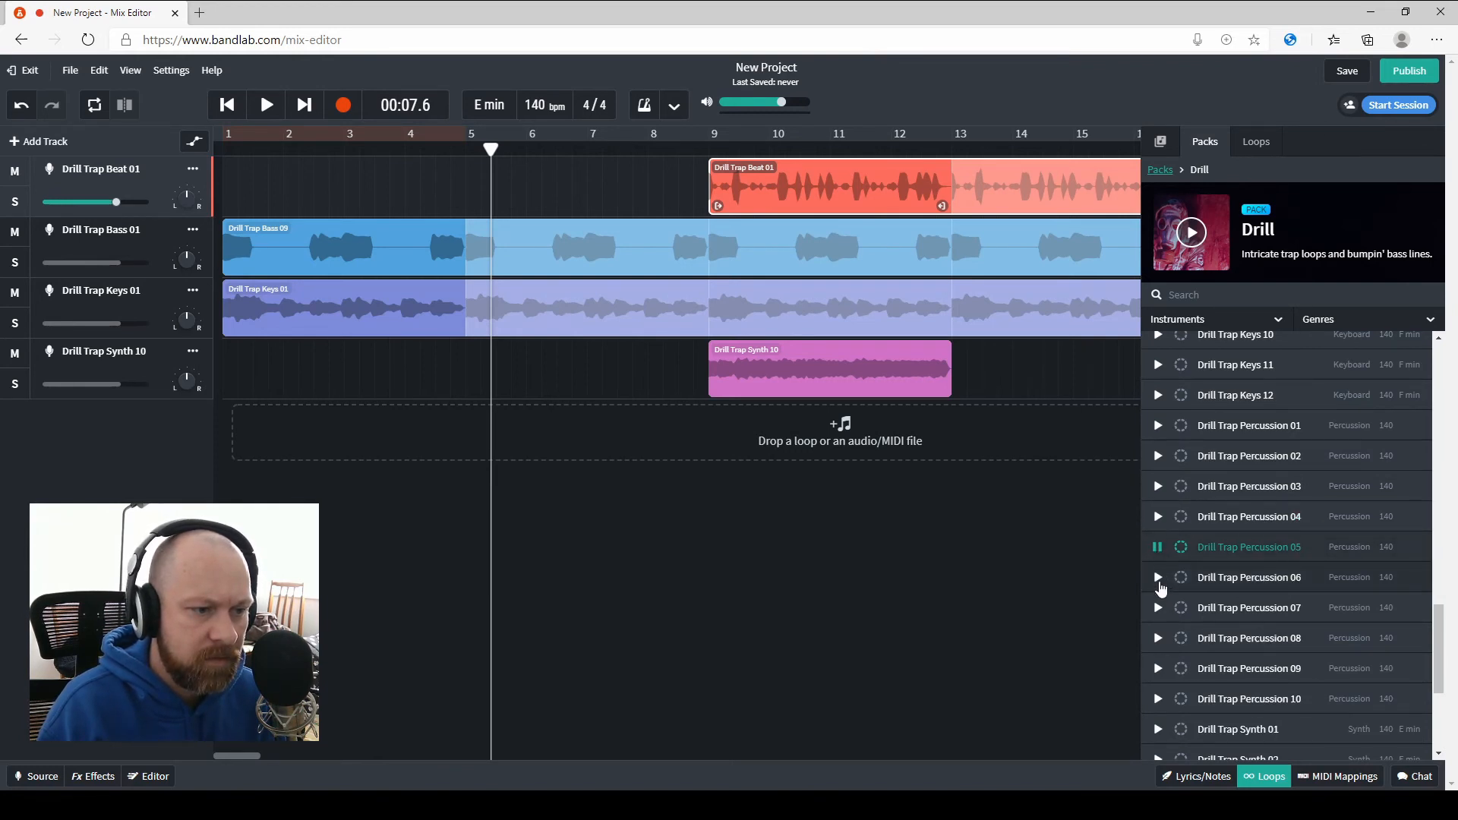
pyautogui.click(1158, 579)
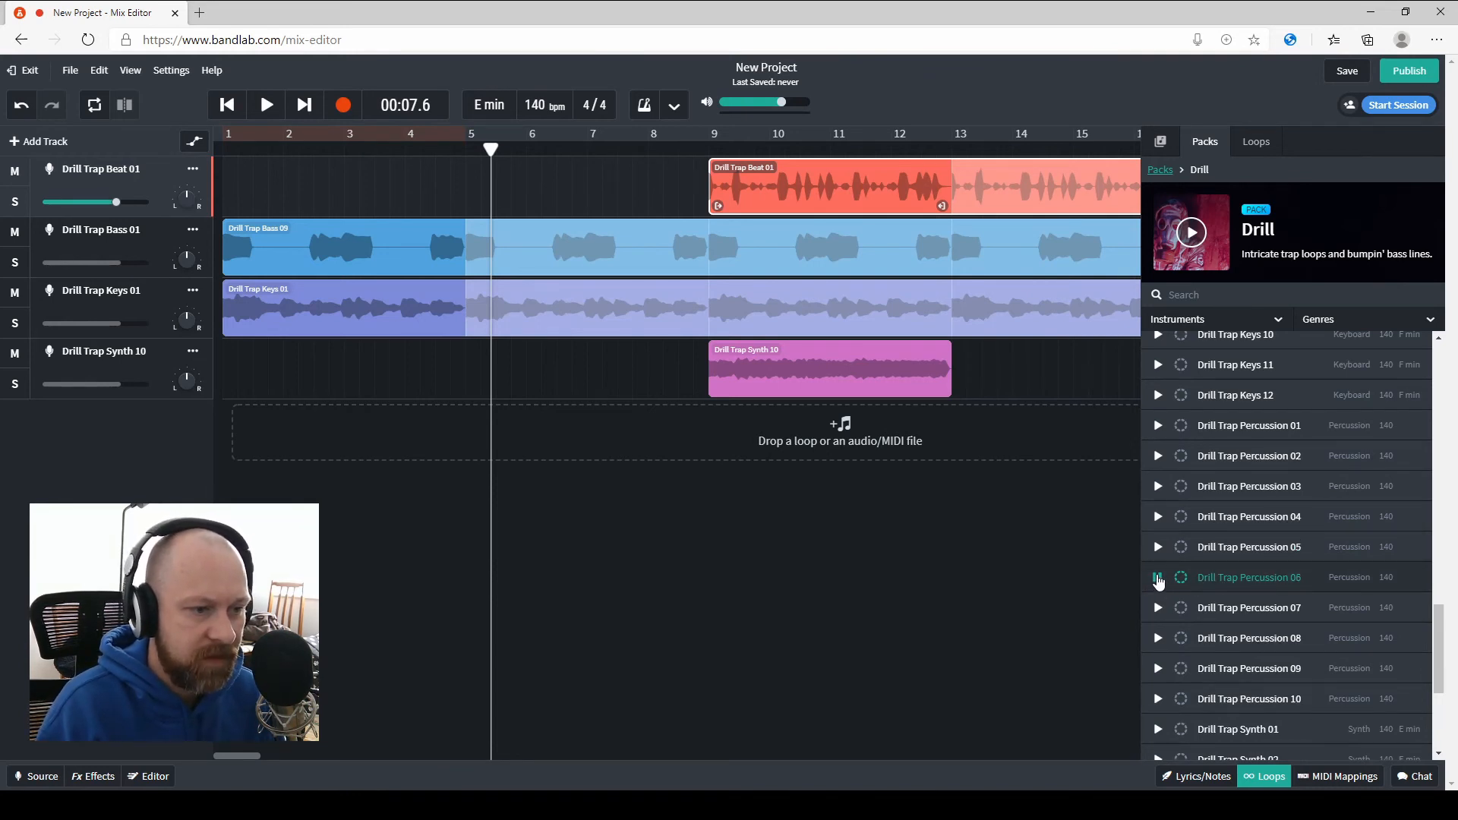
pyautogui.click(1159, 579)
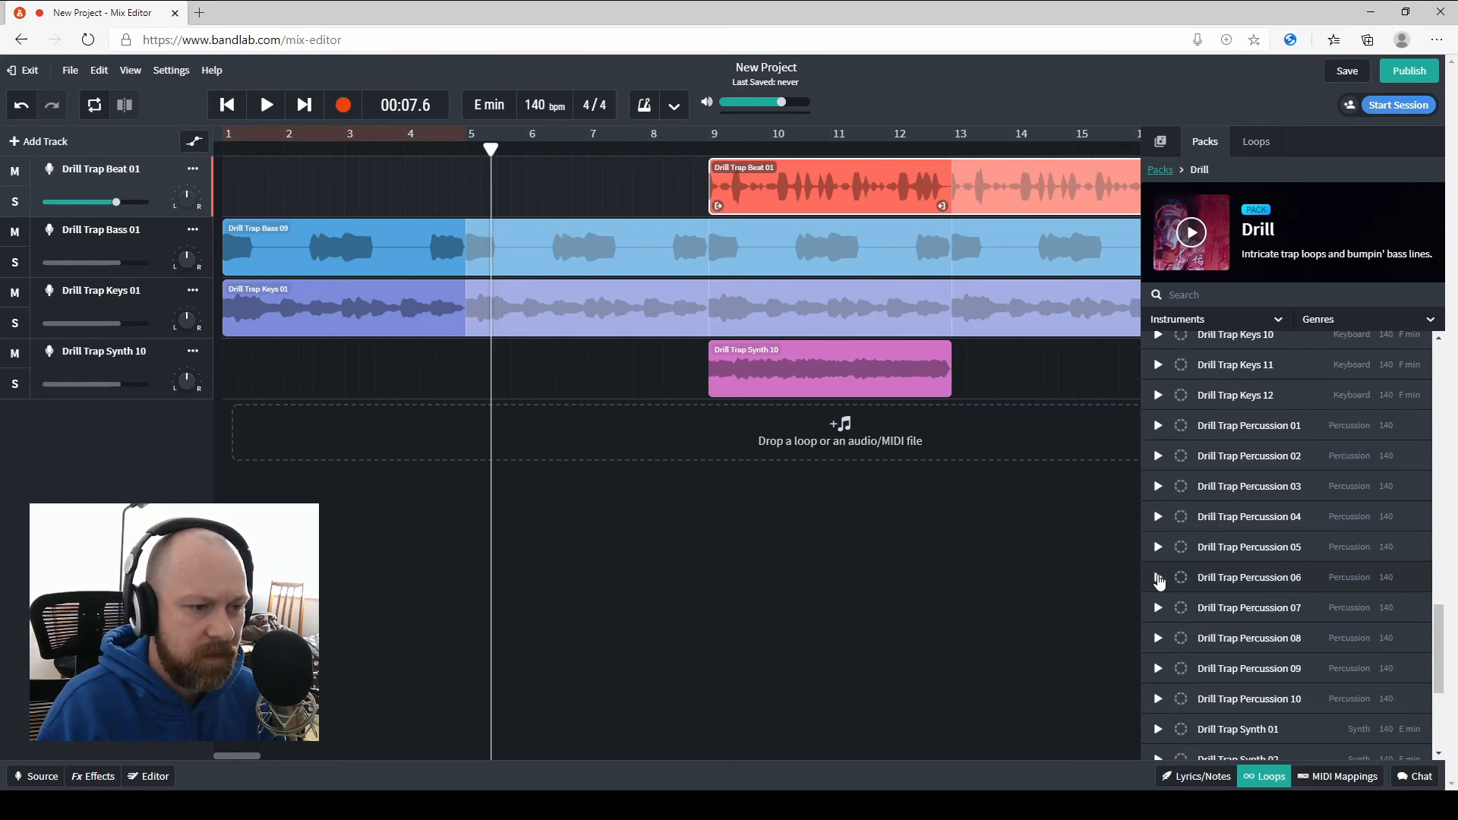
# Place the Drill Trap Percussion 06 loop at bar 5 on the Drill Trap Beat 01 track, and play the arrangement from the start
pyautogui.moveTo(1261, 585); pyautogui.dragTo(525, 199)
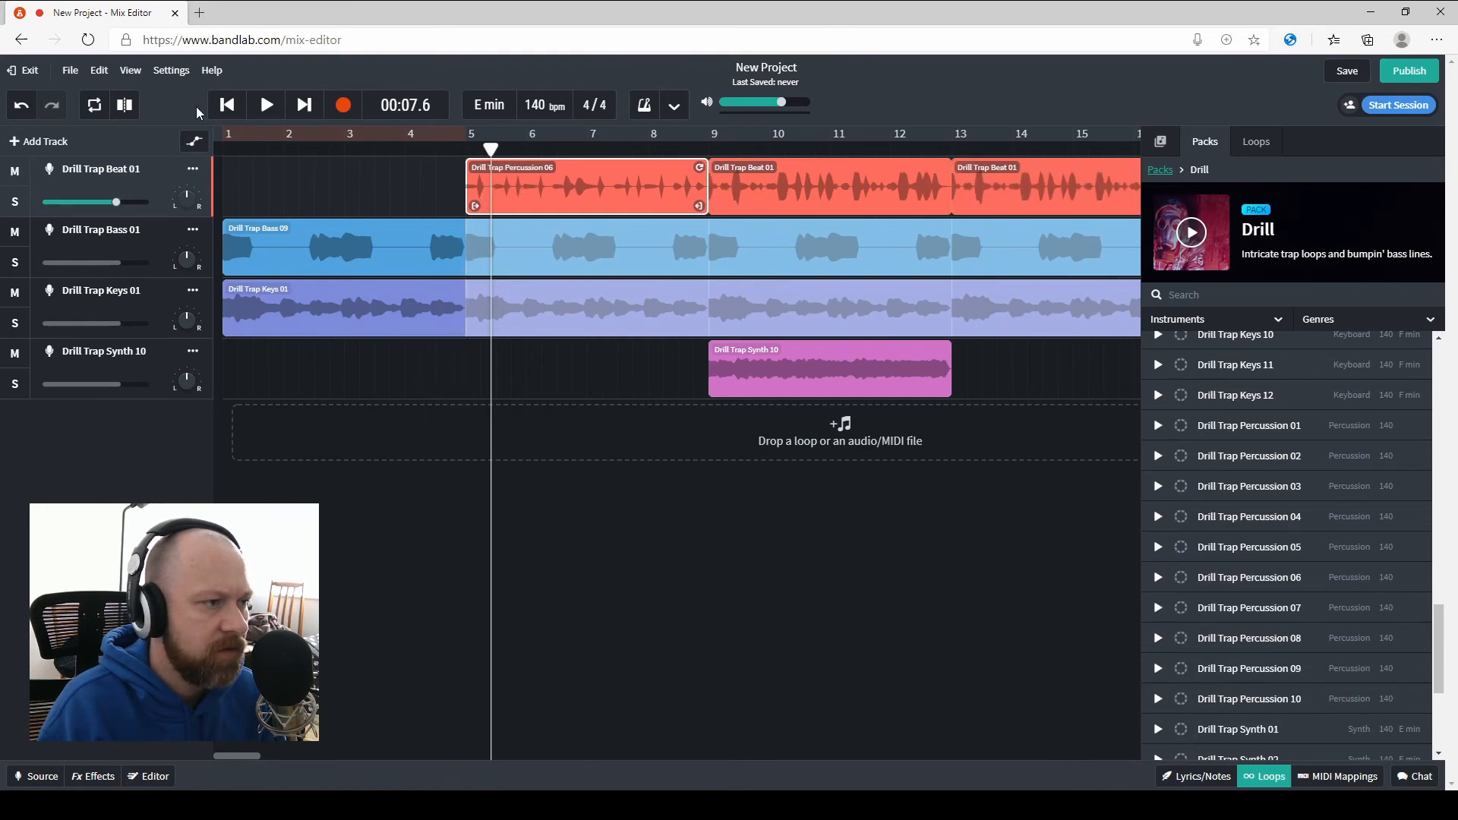
pyautogui.click(227, 104)
pyautogui.click(266, 104)
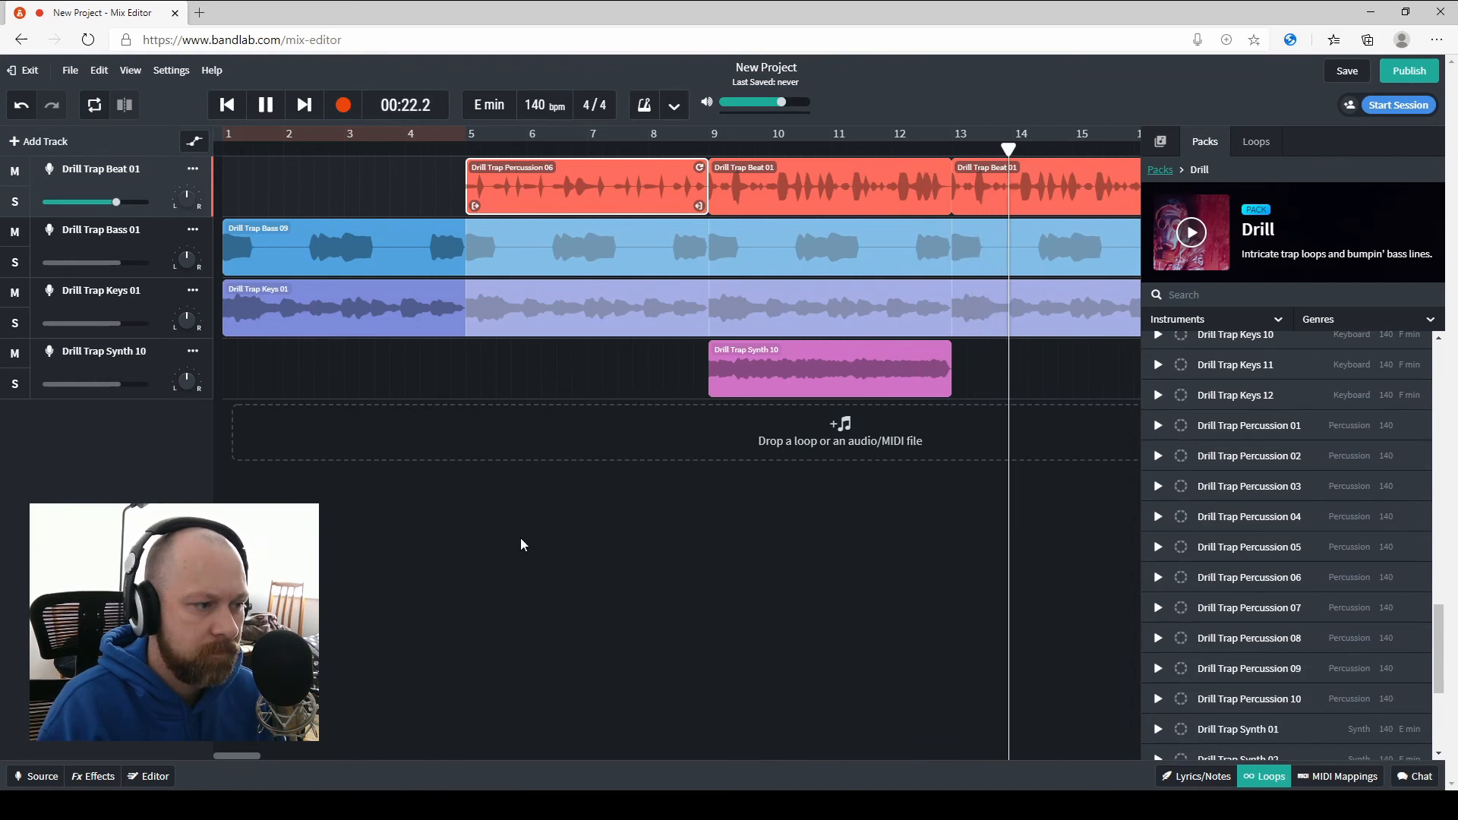
pyautogui.click(266, 106)
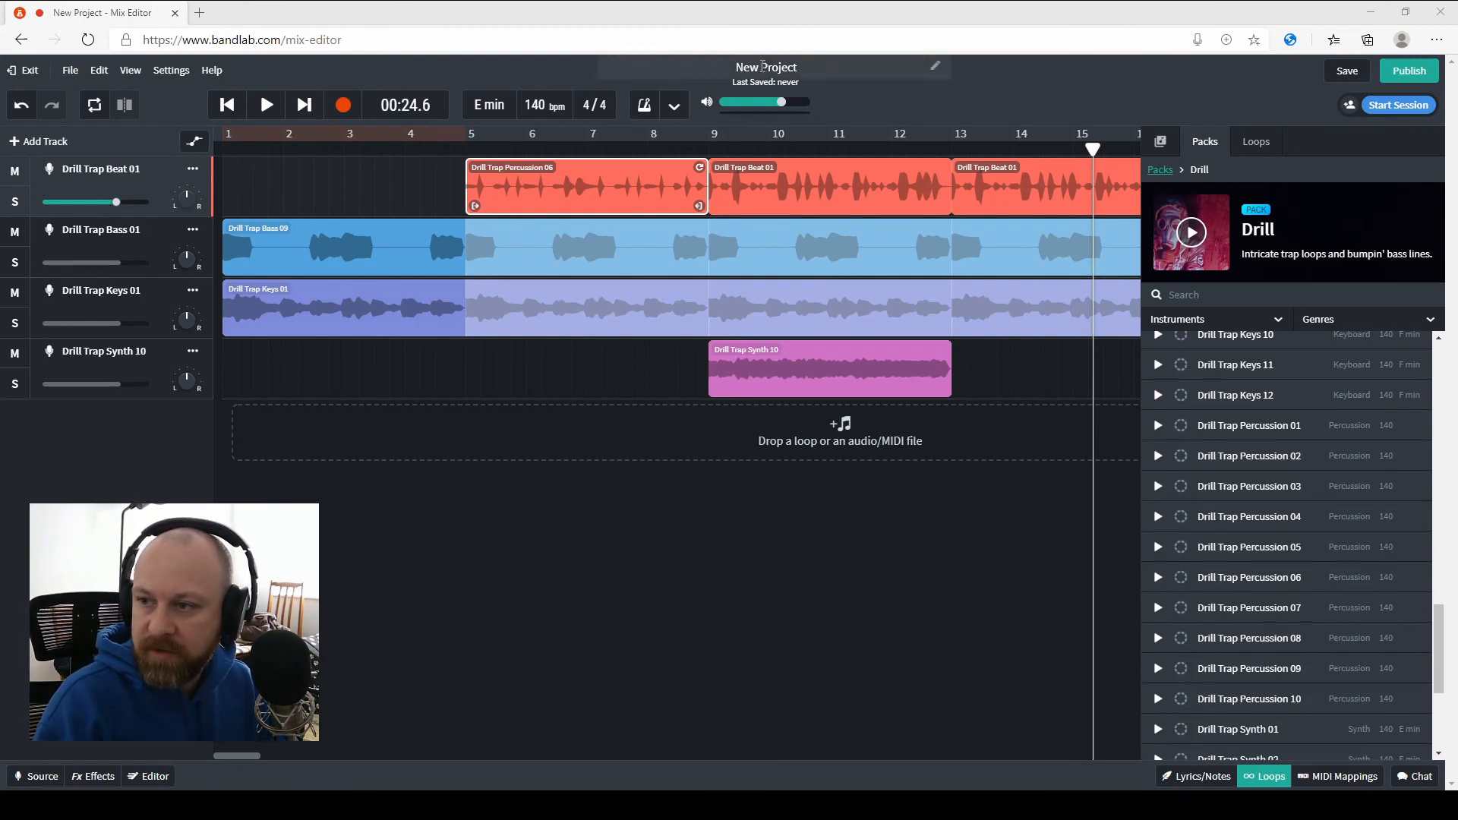
# Rename the project to the creator's short first name with an "s", followed by "tutorial song", and save it
pyautogui.click(936, 66)
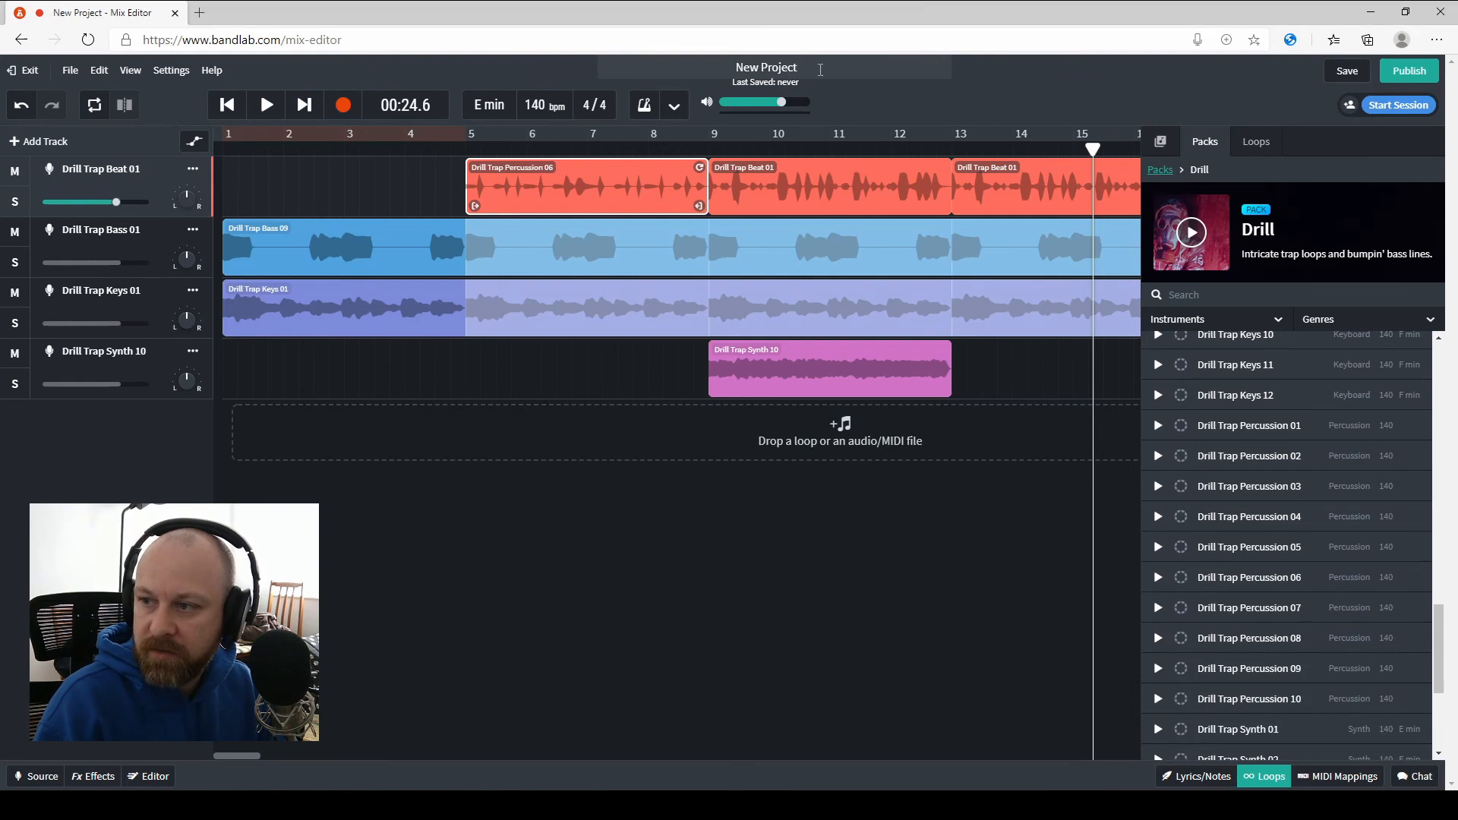
pyautogui.press('BackSpace')
pyautogui.press('BackSpace')
pyautogui.press('BackSpace')
pyautogui.press('BackSpace')
pyautogui.press('BackSpace')
pyautogui.press('BackSpace')
pyautogui.press('BackSpace')
pyautogui.press('BackSpace')
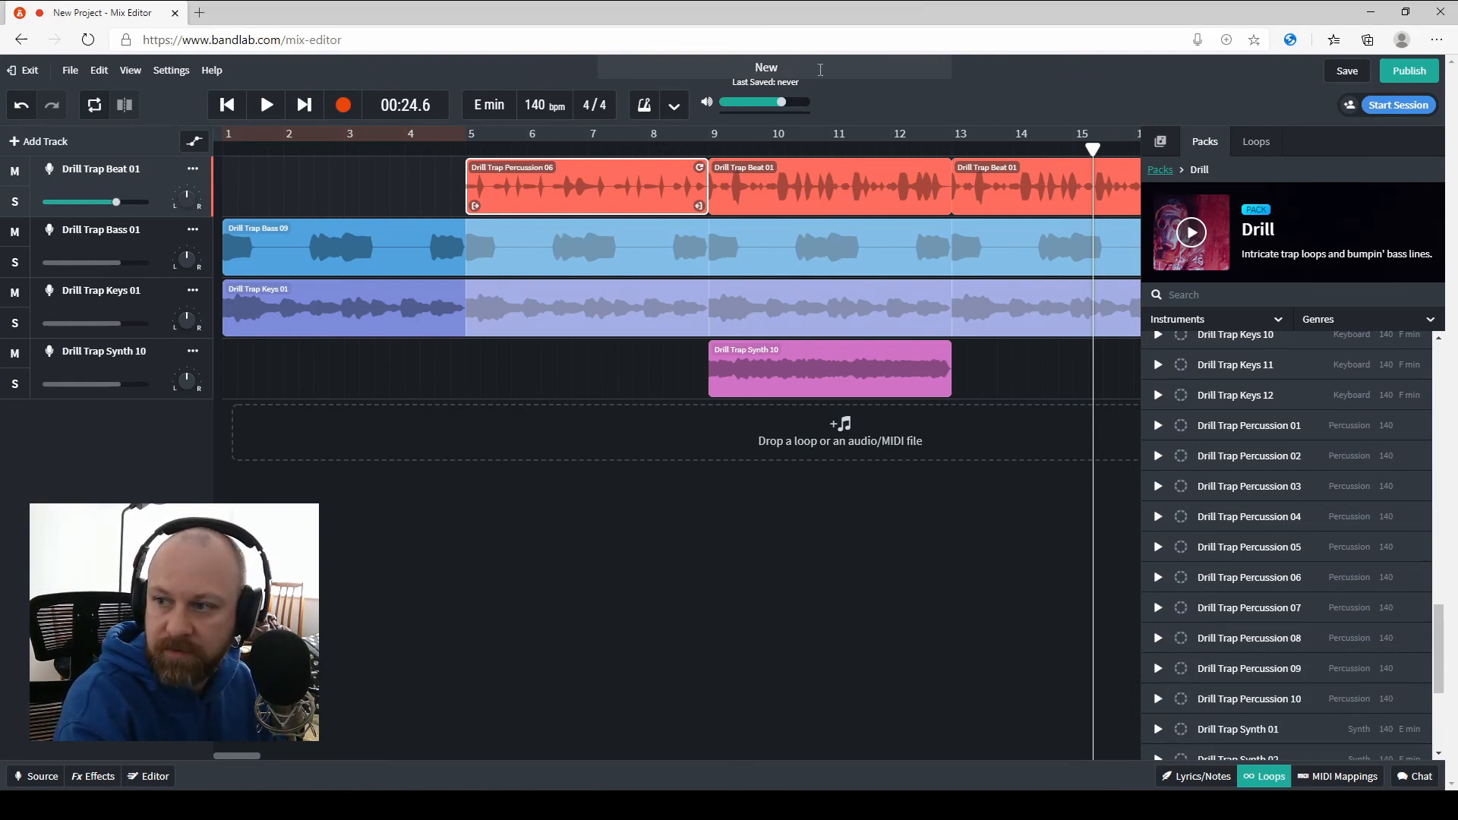
pyautogui.press('BackSpace')
pyautogui.press('BackSpace')
pyautogui.press('BackSpace')
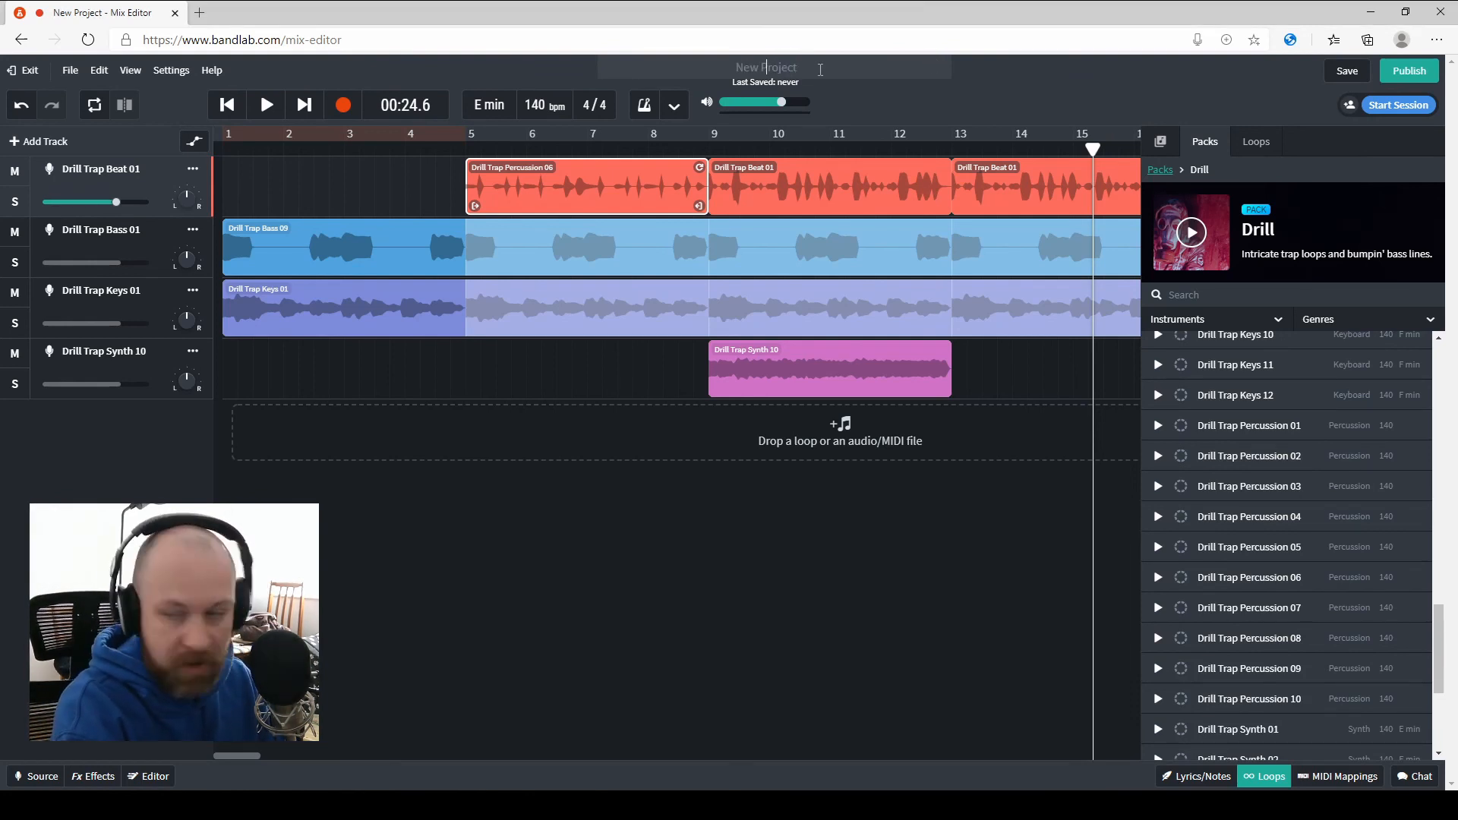
pyautogui.write('8')
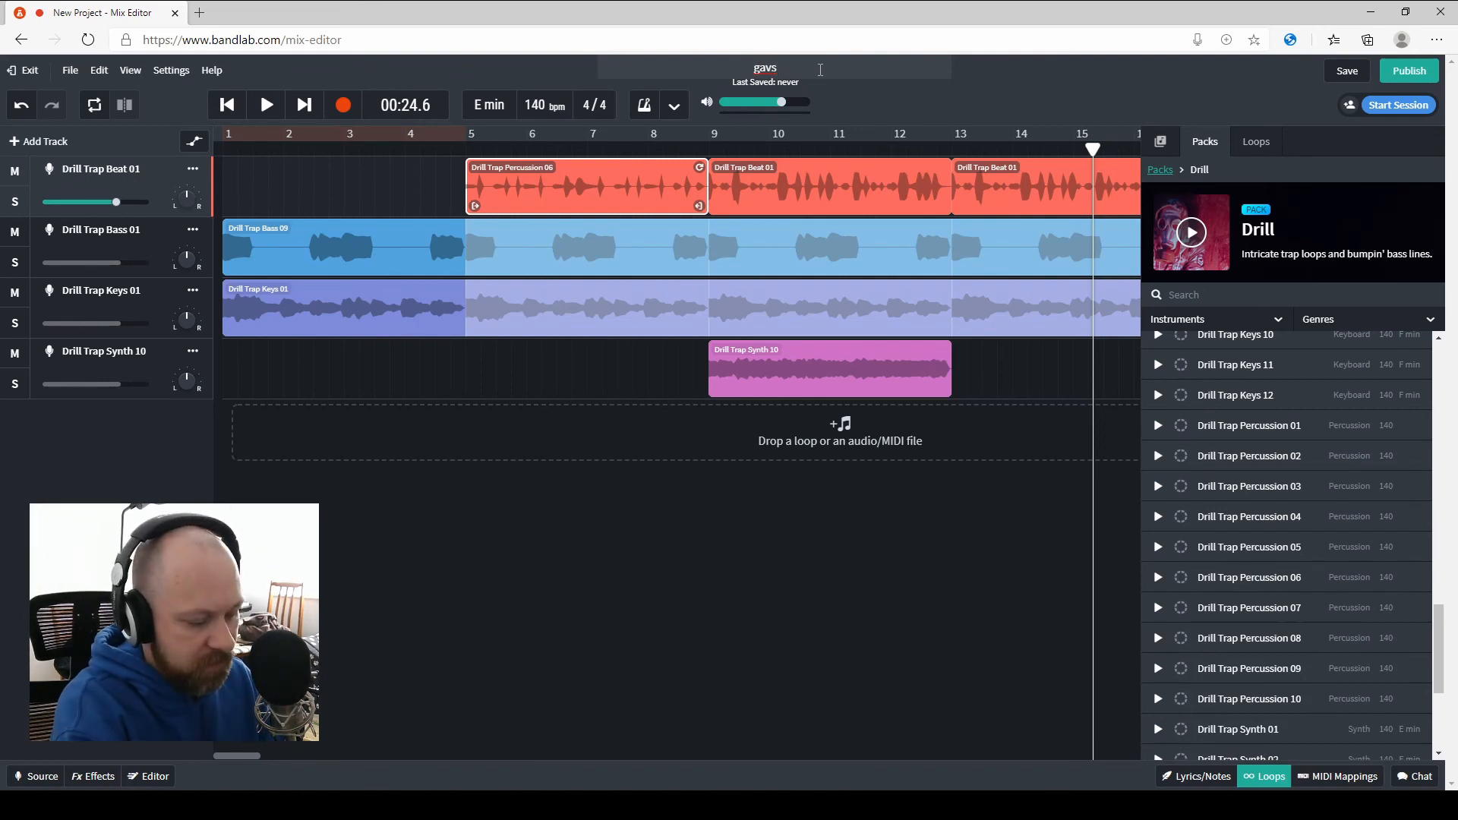
pyautogui.write(' tutorial song')
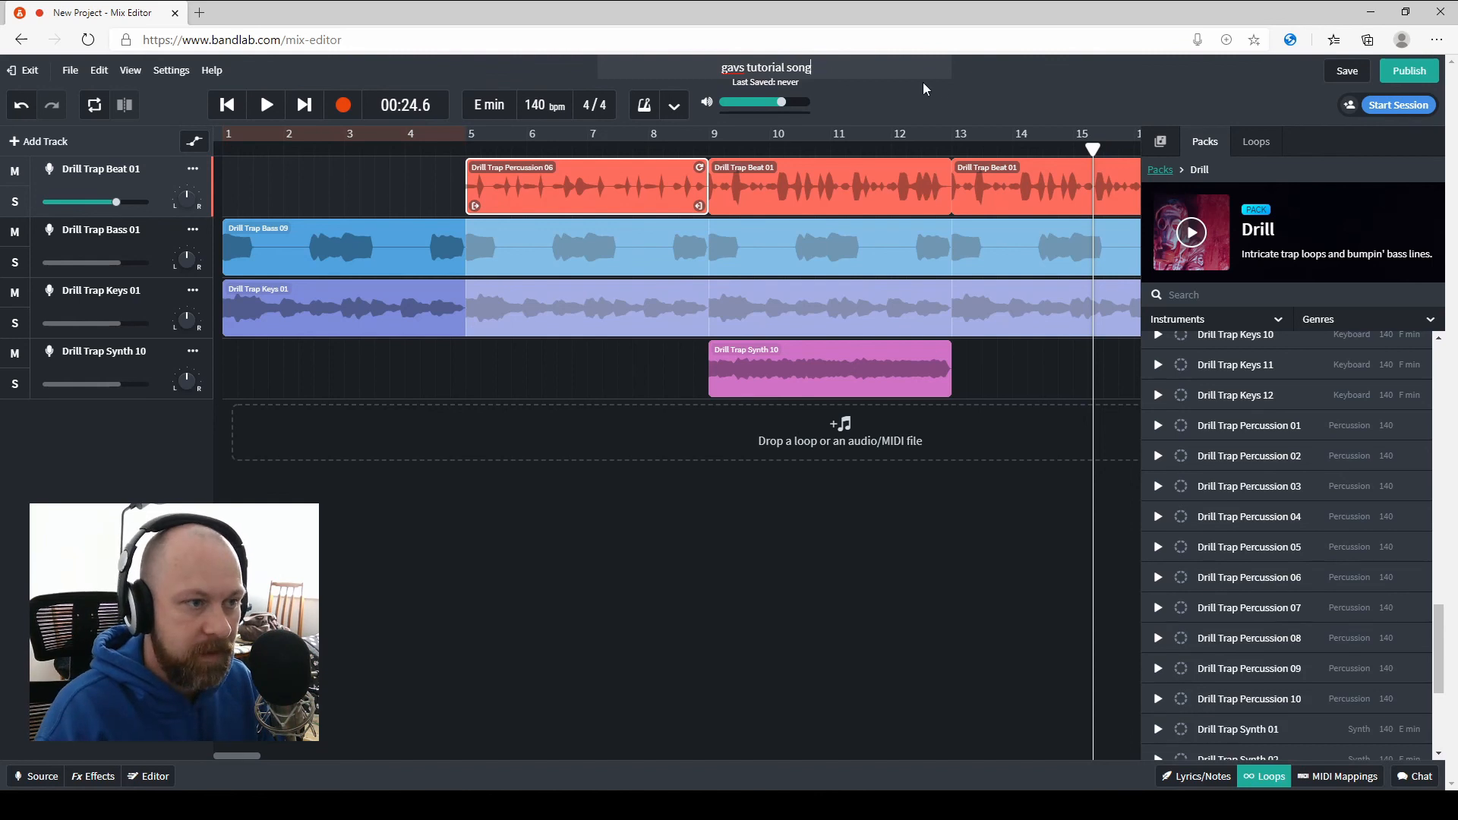
pyautogui.click(1349, 71)
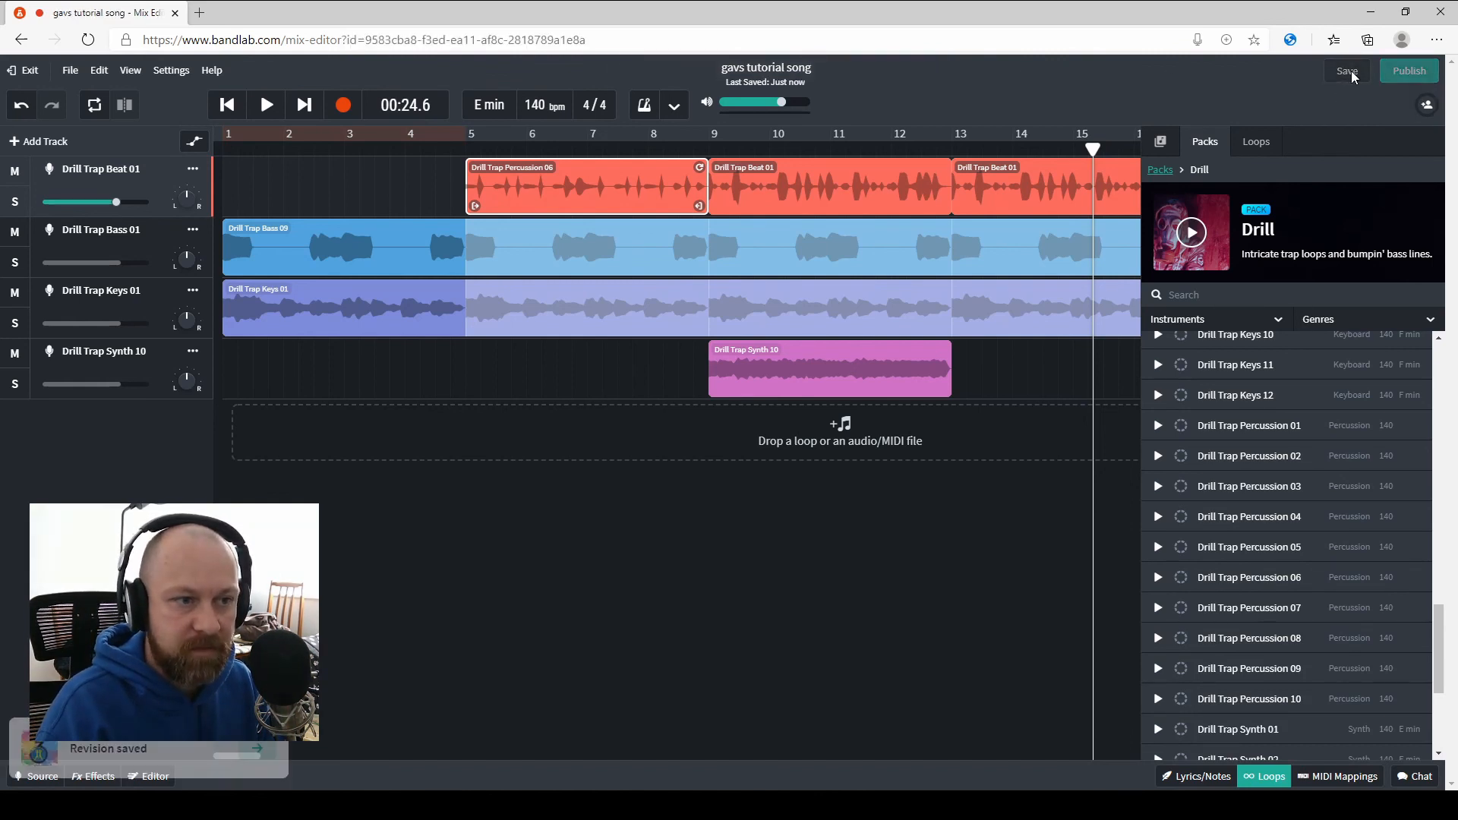